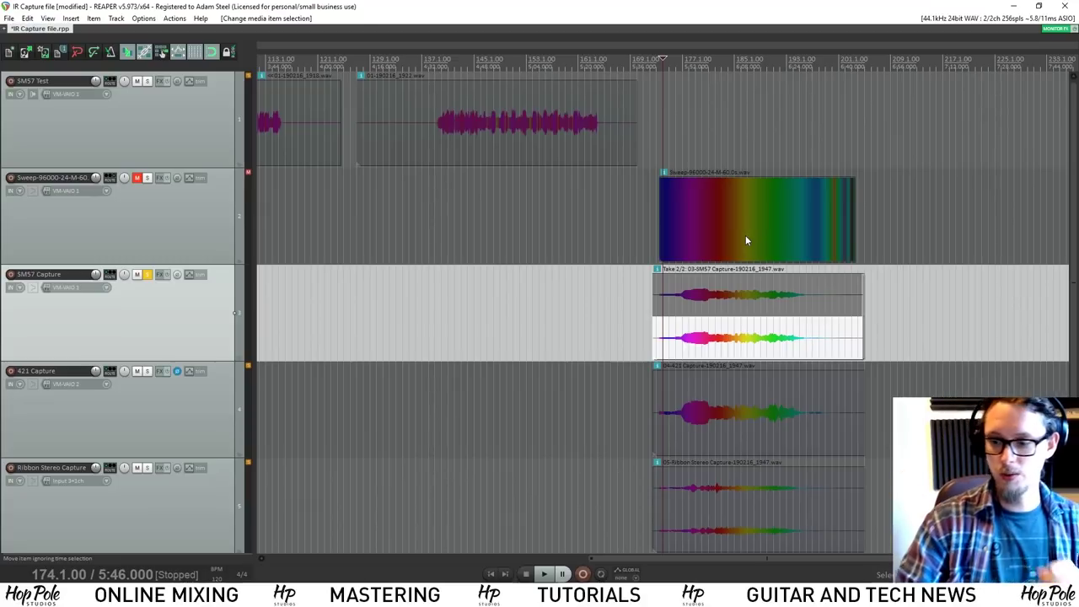
click(685, 335)
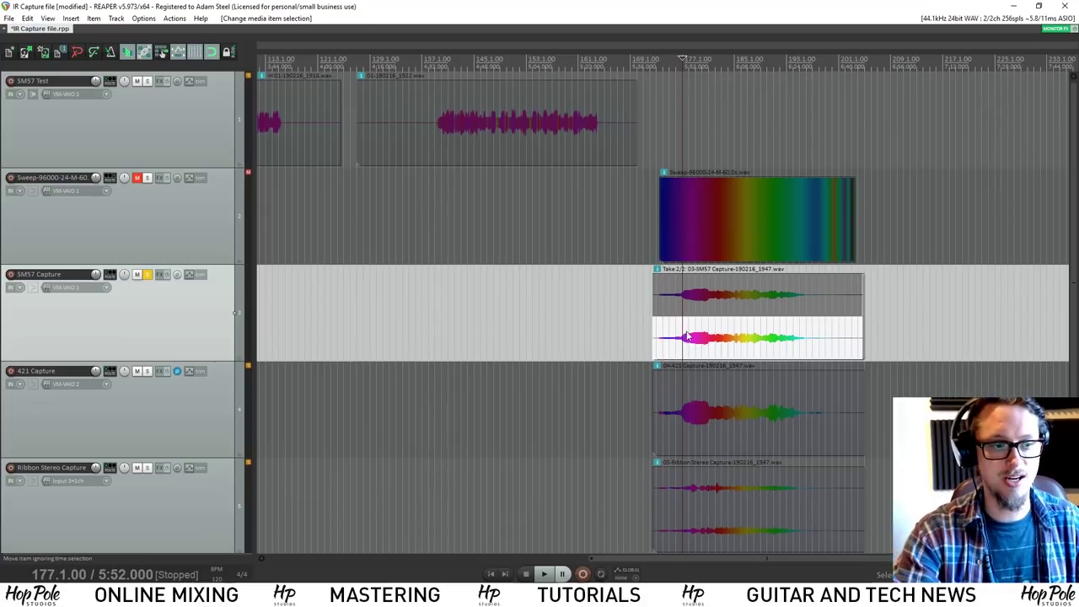
scroll(844, 561, up, 3)
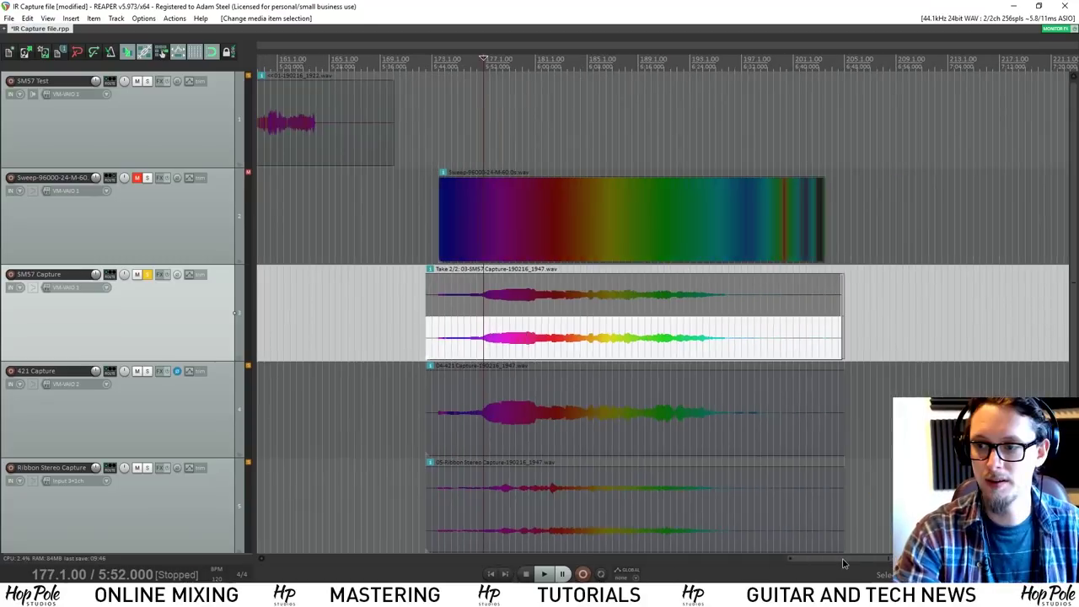
click(479, 351)
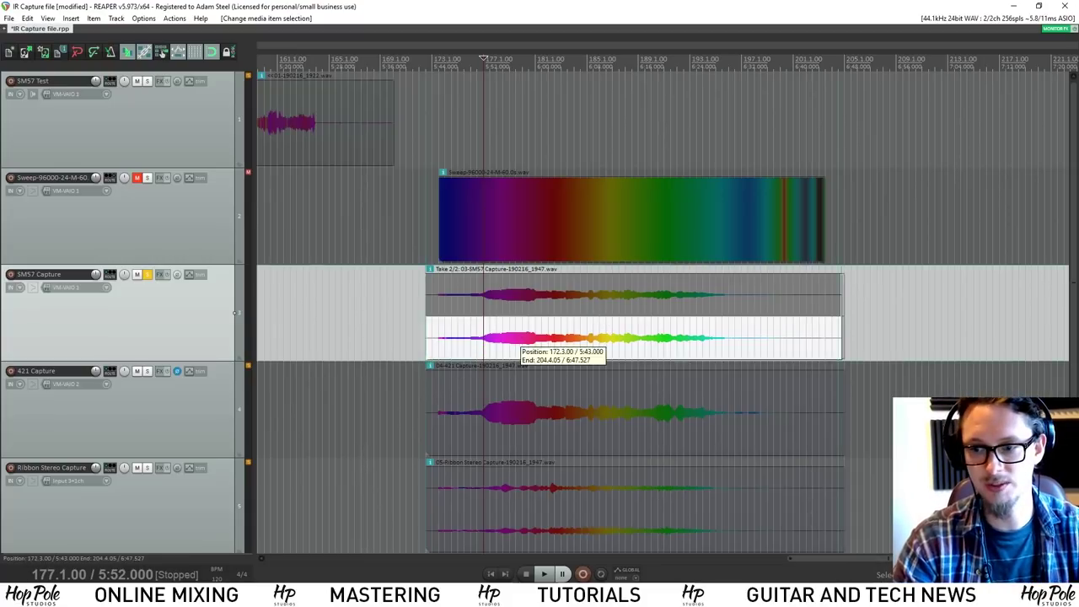
key(space)
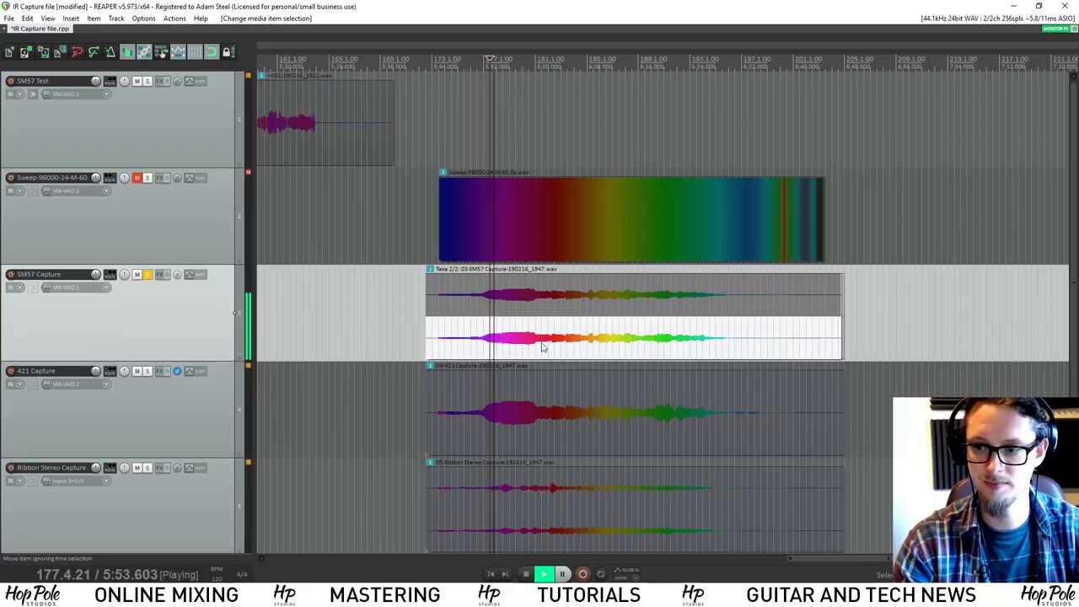
click(612, 345)
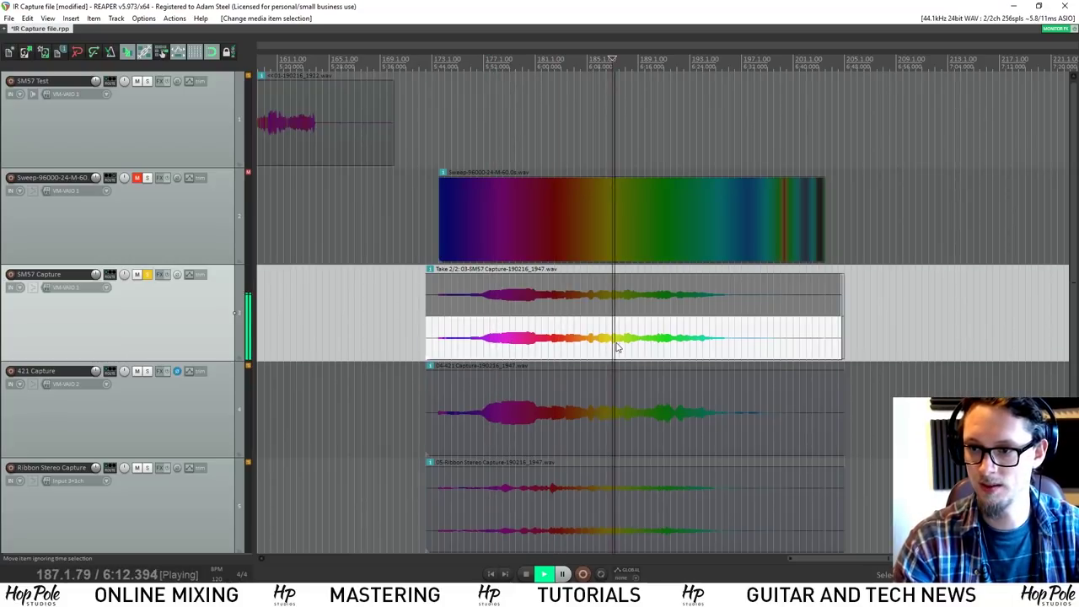
key(space)
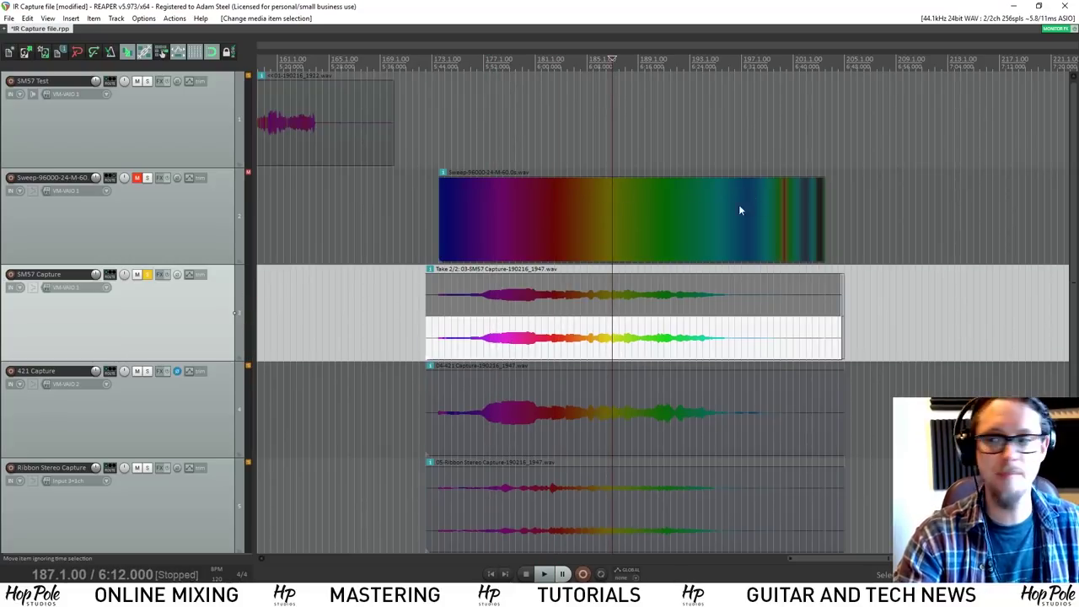
click(483, 226)
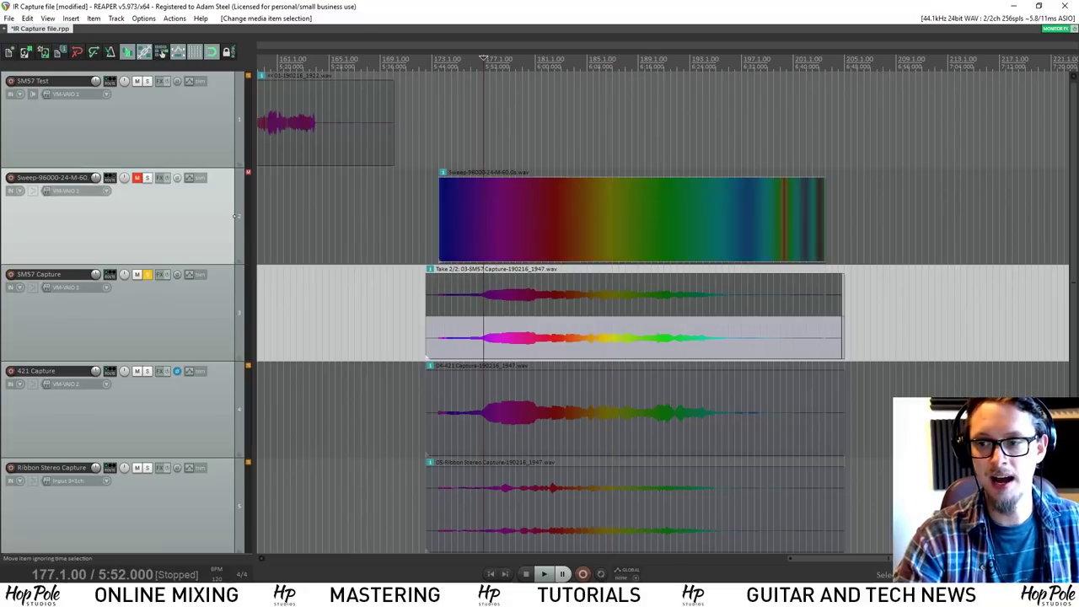
click(645, 224)
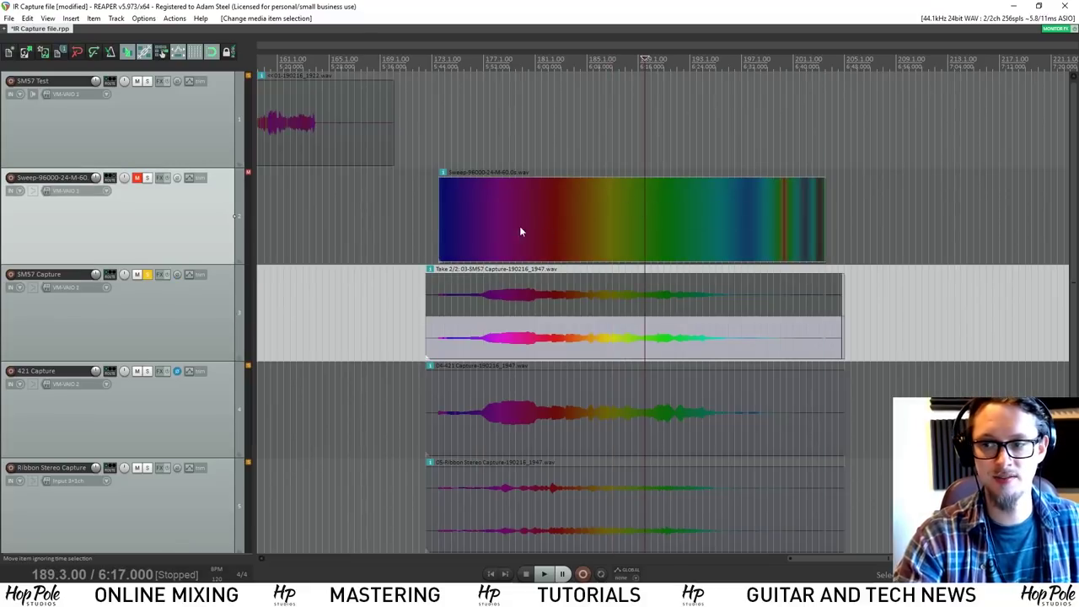
click(625, 226)
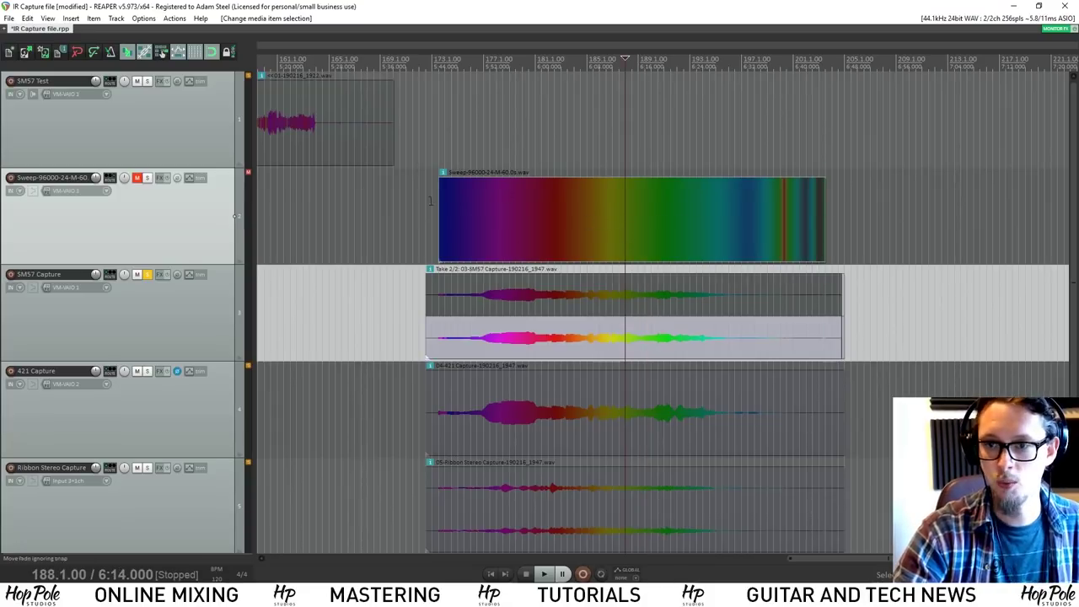
click(490, 334)
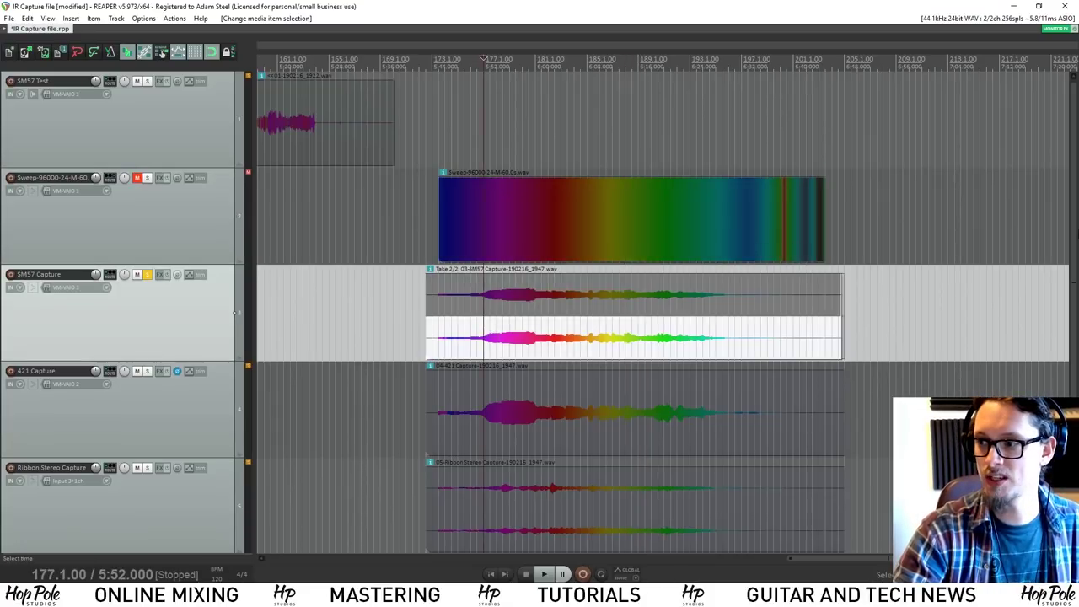
scroll(313, 258, down, 1)
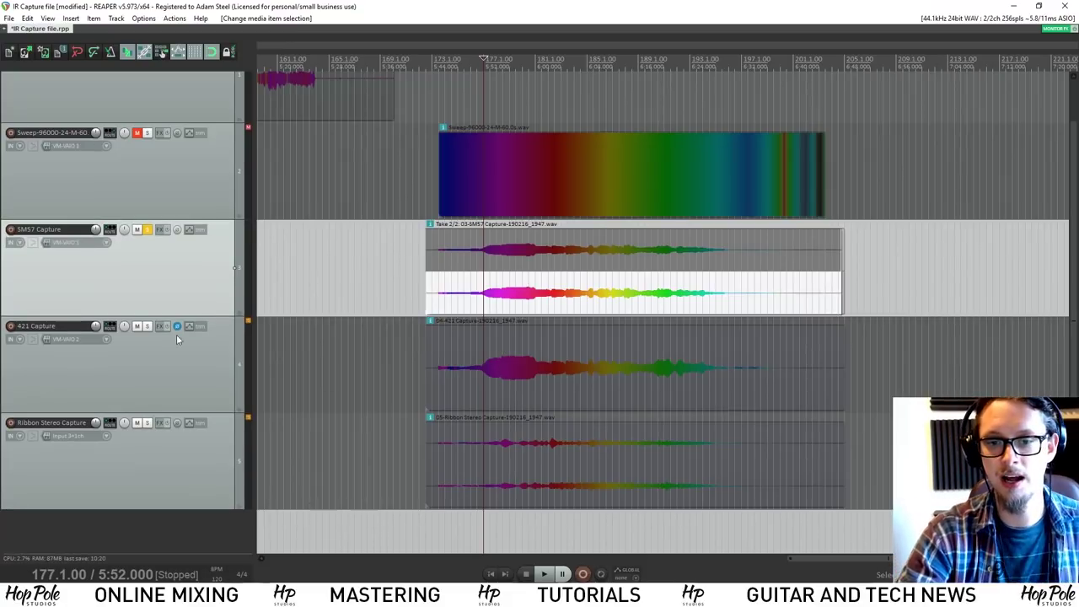
click(491, 363)
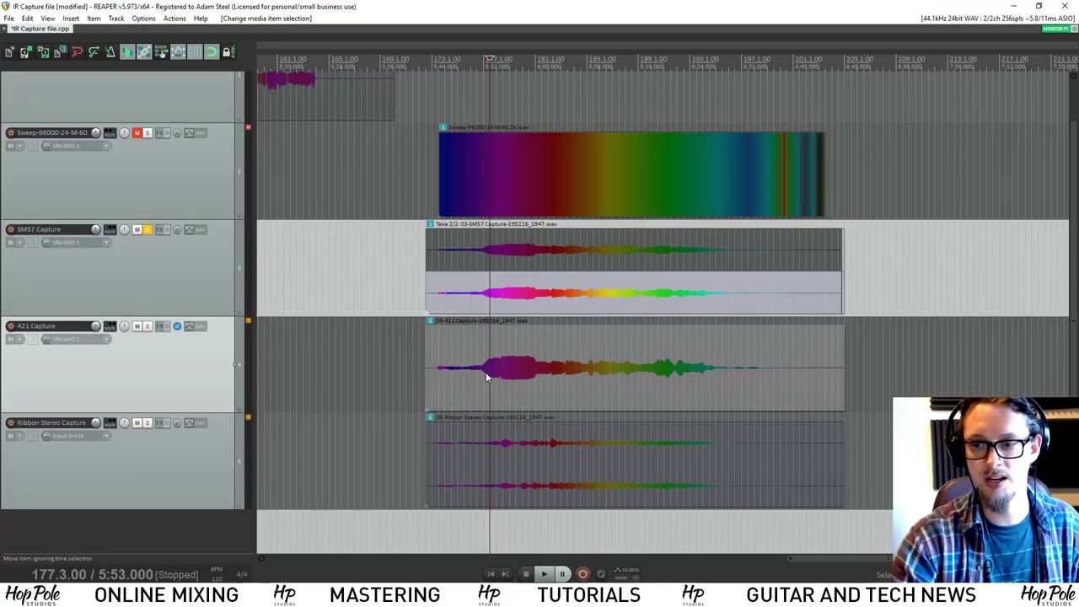
click(498, 447)
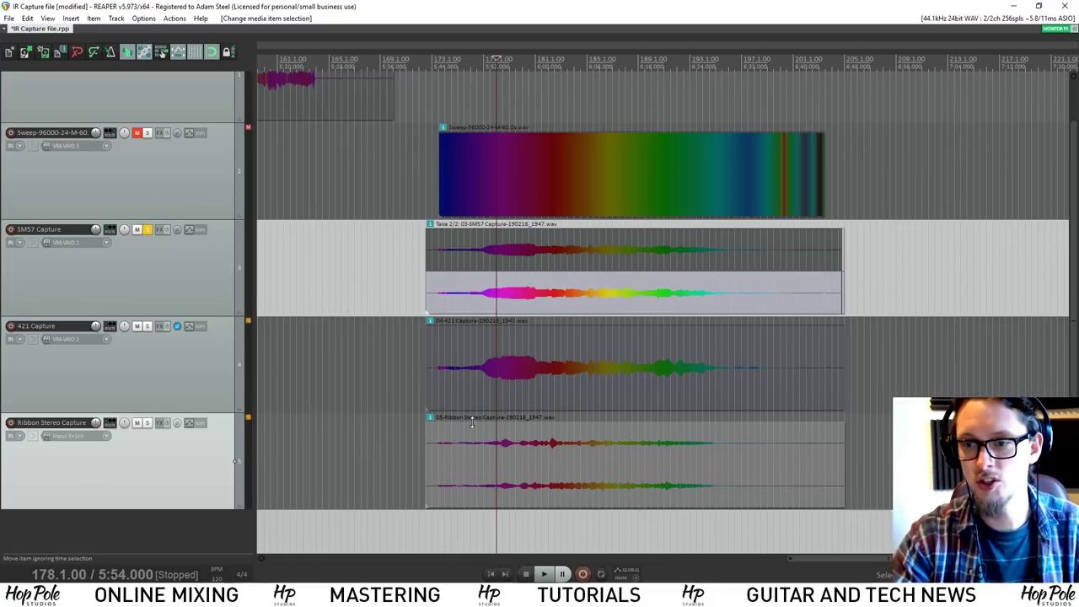
click(479, 299)
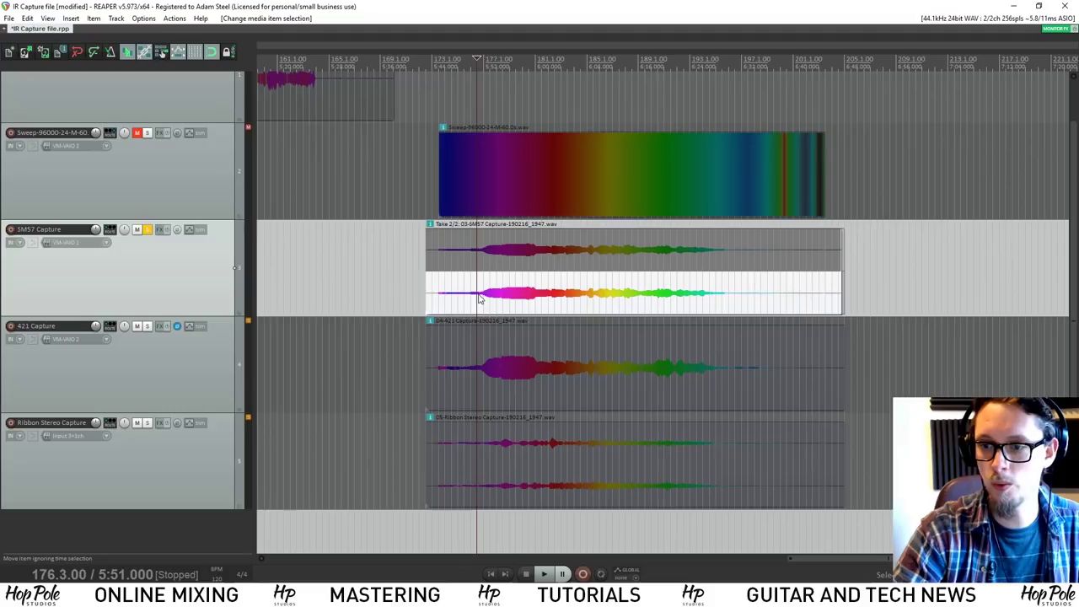
click(508, 174)
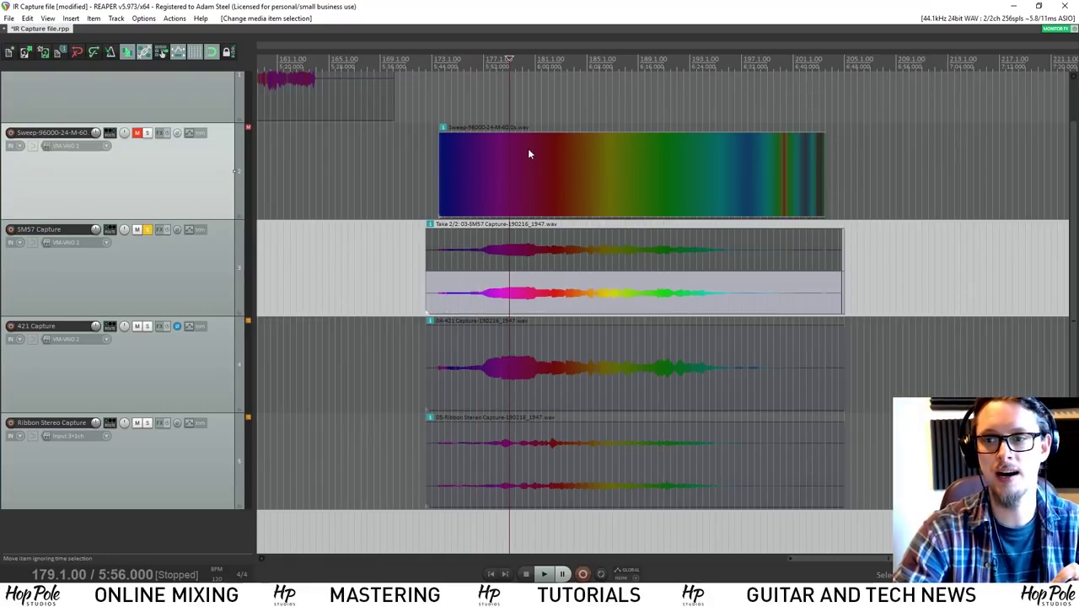
- Set the time selection to the sweep and SM57, 421 and ribbon capture items, checking the start alignment
right_click(509, 59)
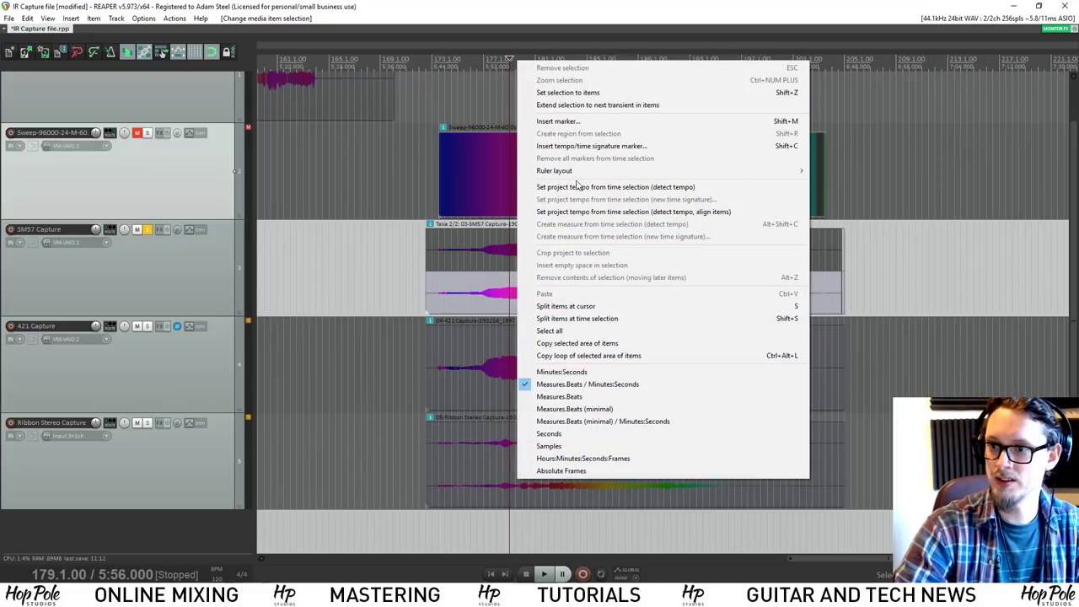
right_click(504, 64)
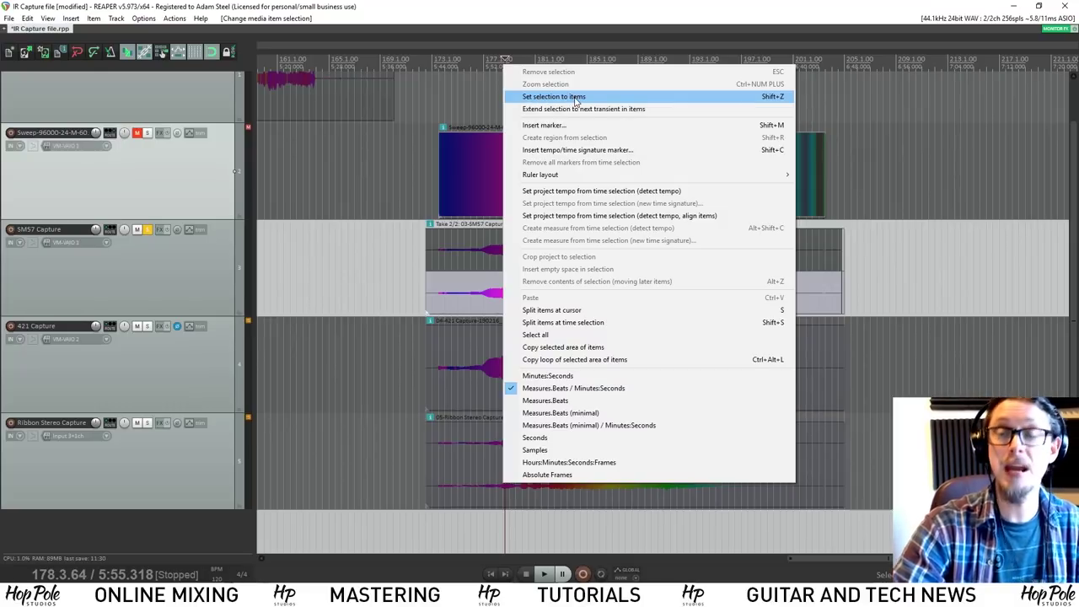
click(577, 98)
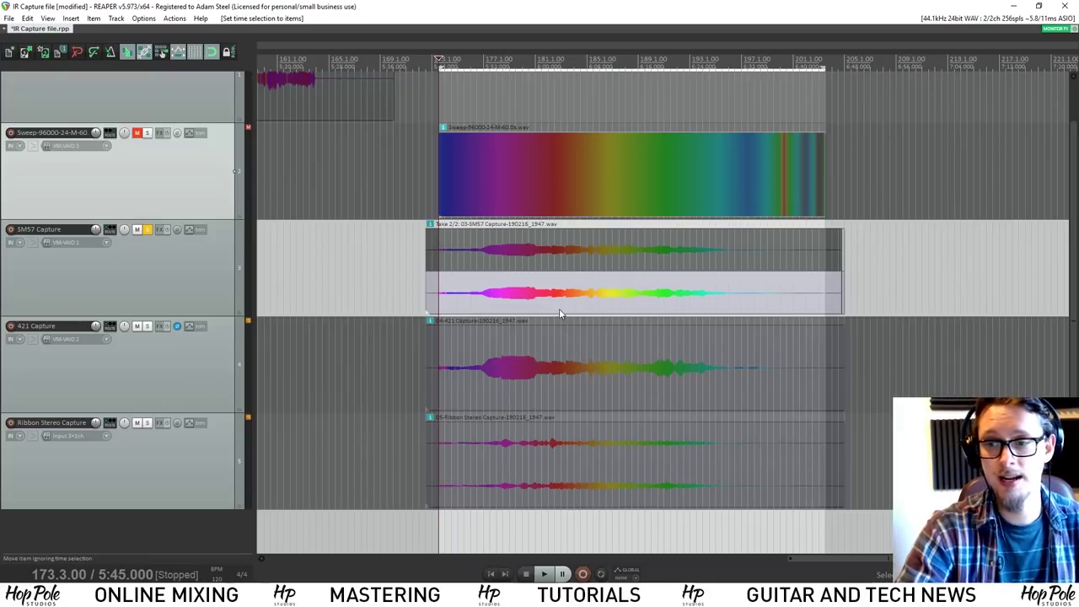
scroll(625, 244, up, 8)
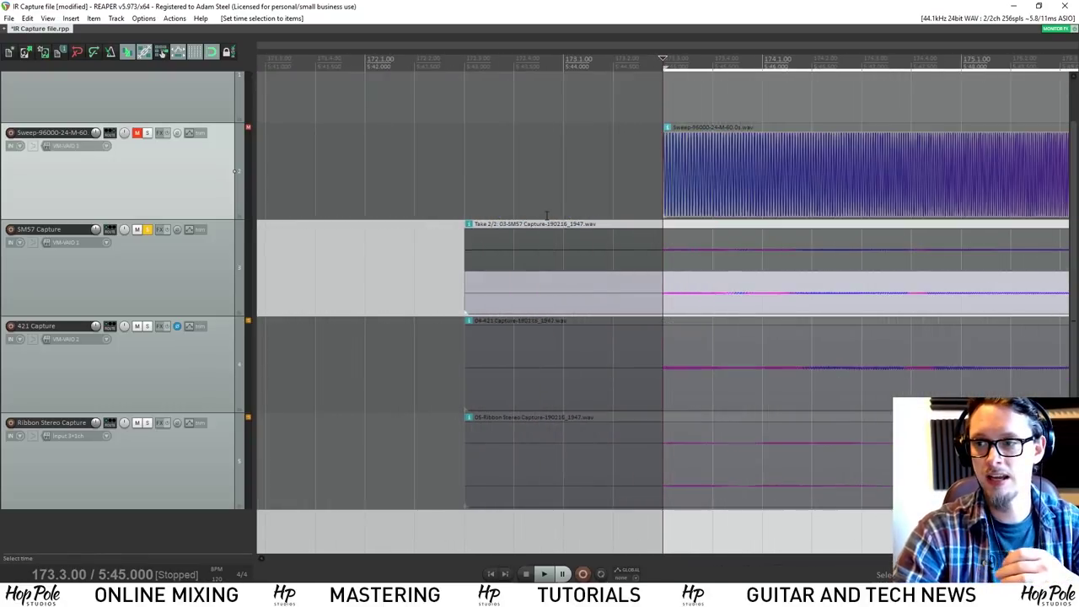
scroll(649, 297, up, 5)
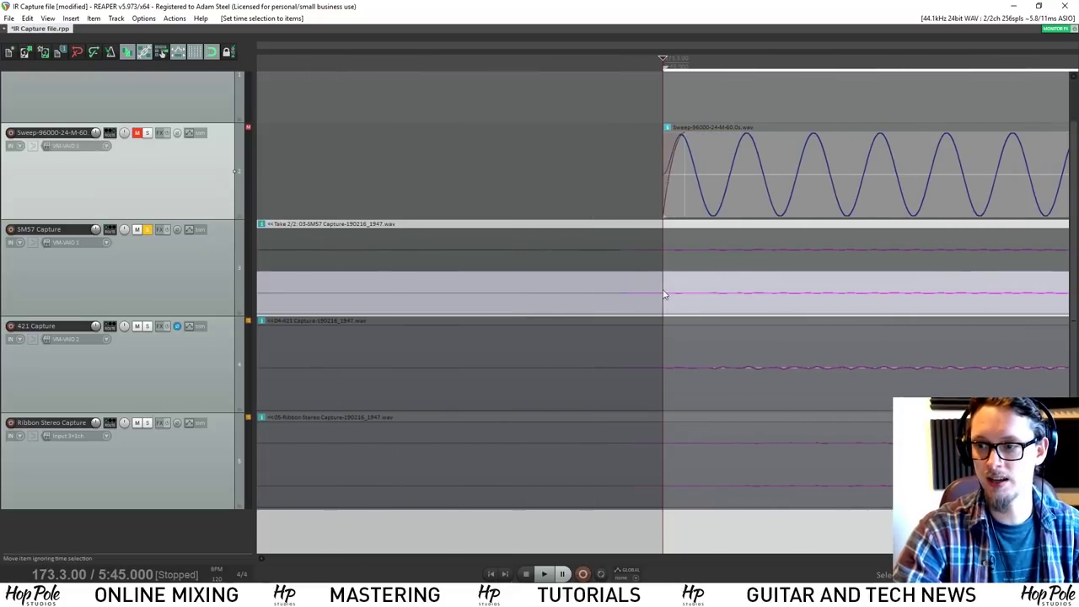
scroll(717, 271, down, 10)
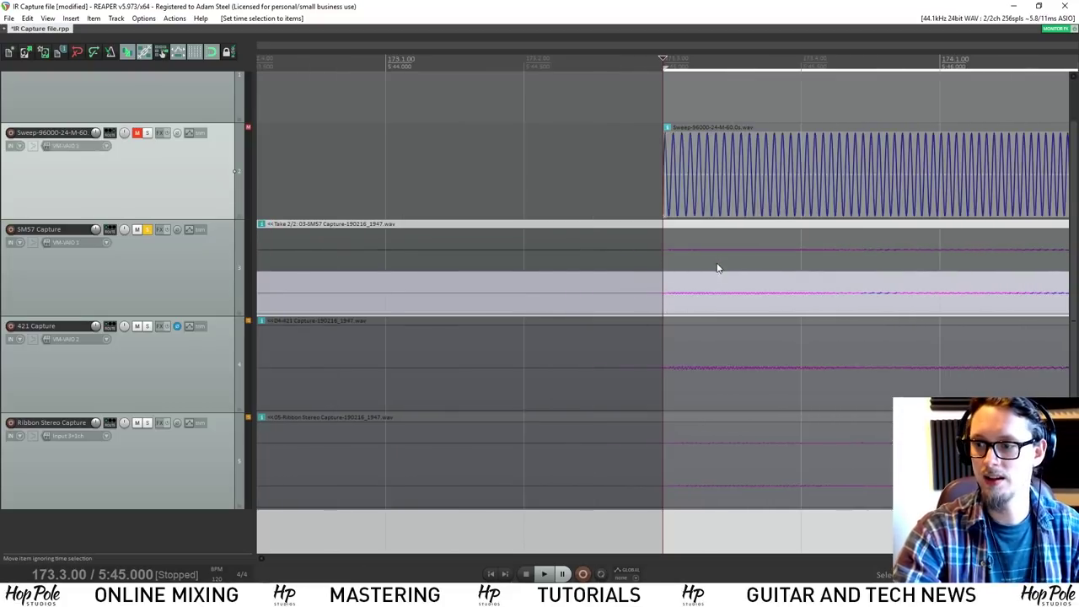
scroll(700, 288, down, 3)
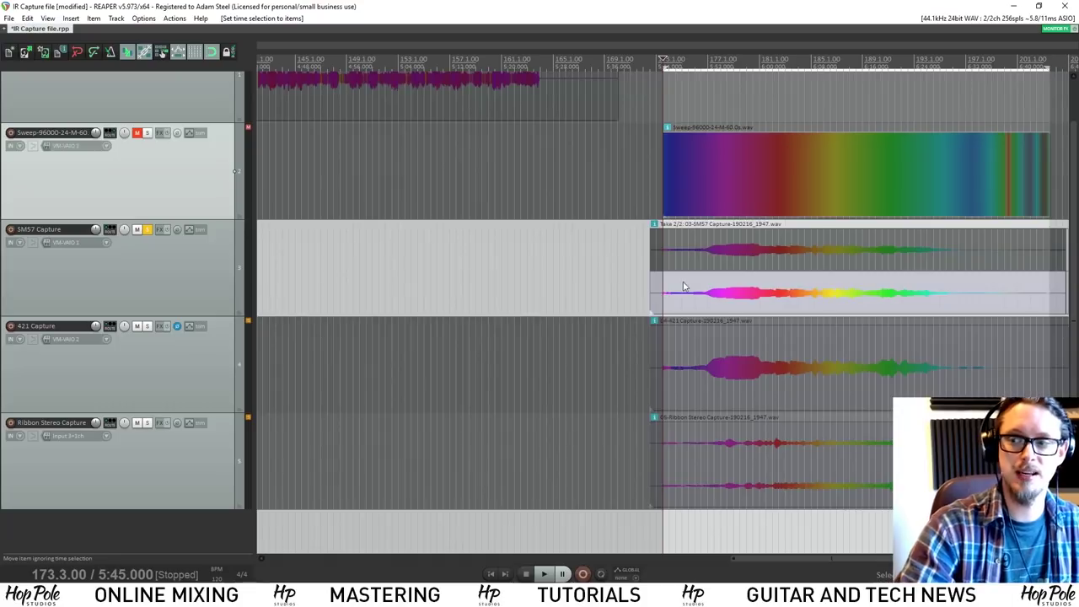
scroll(809, 252, down, 5)
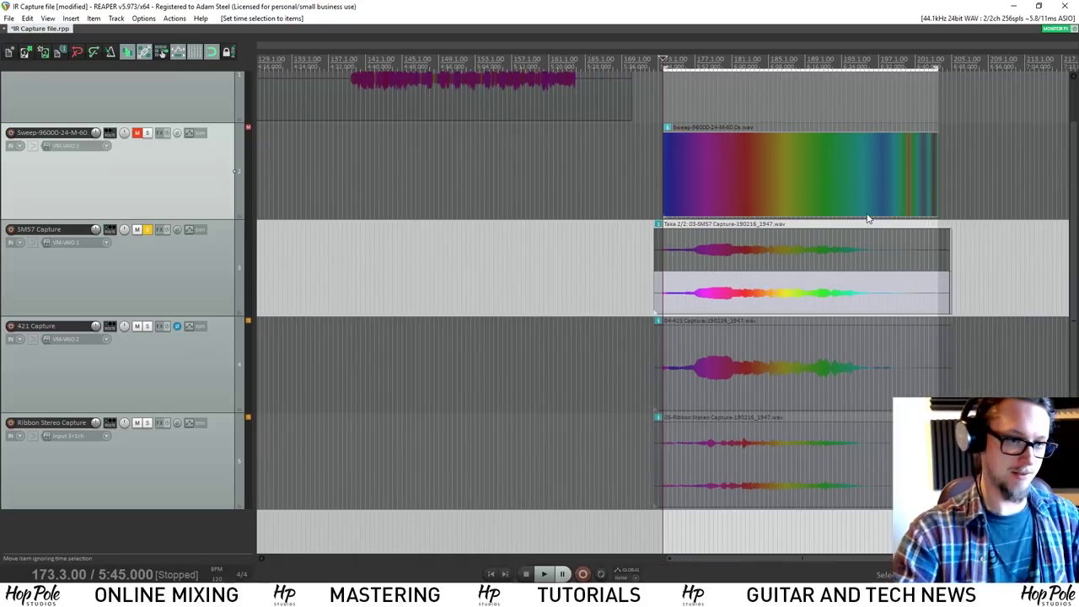
scroll(706, 209, down, 2)
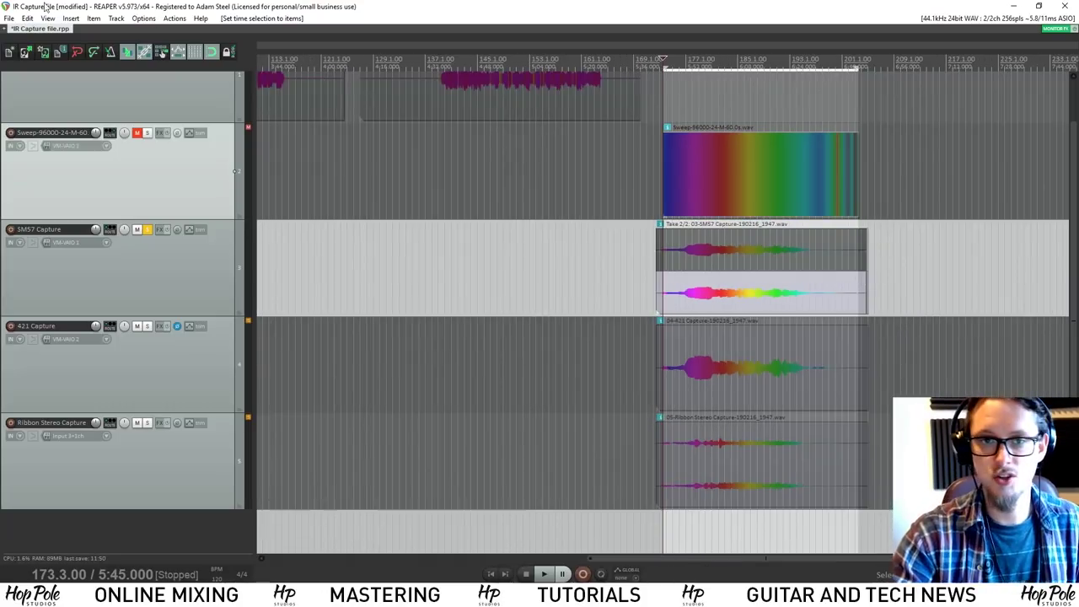
- Set up a render named 'SM57 Sweep file' in the Impulse Responses folder, bounded to the time selection
click(7, 17)
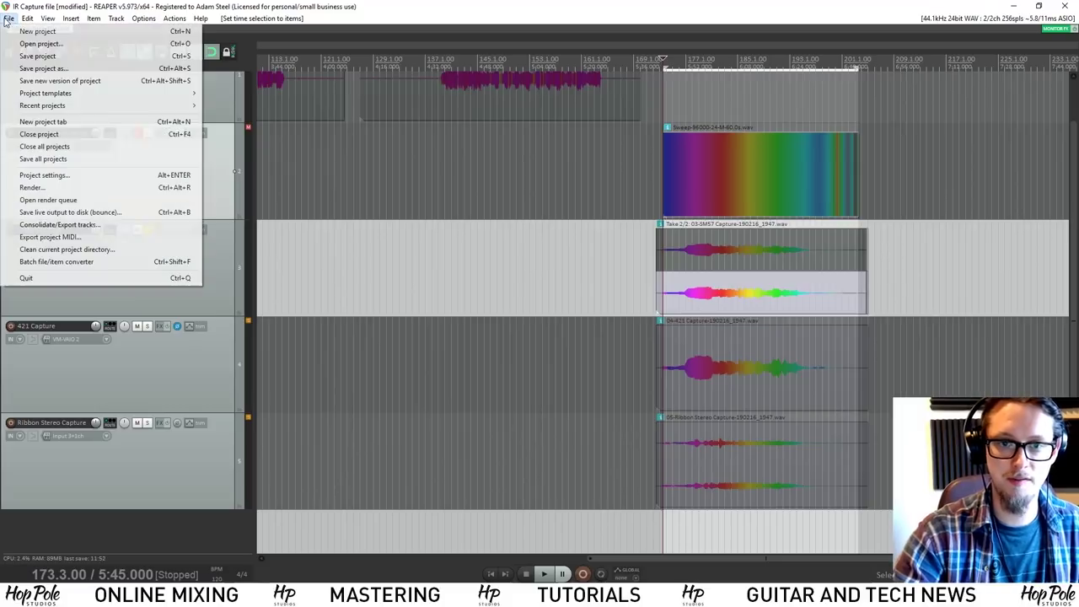
click(72, 187)
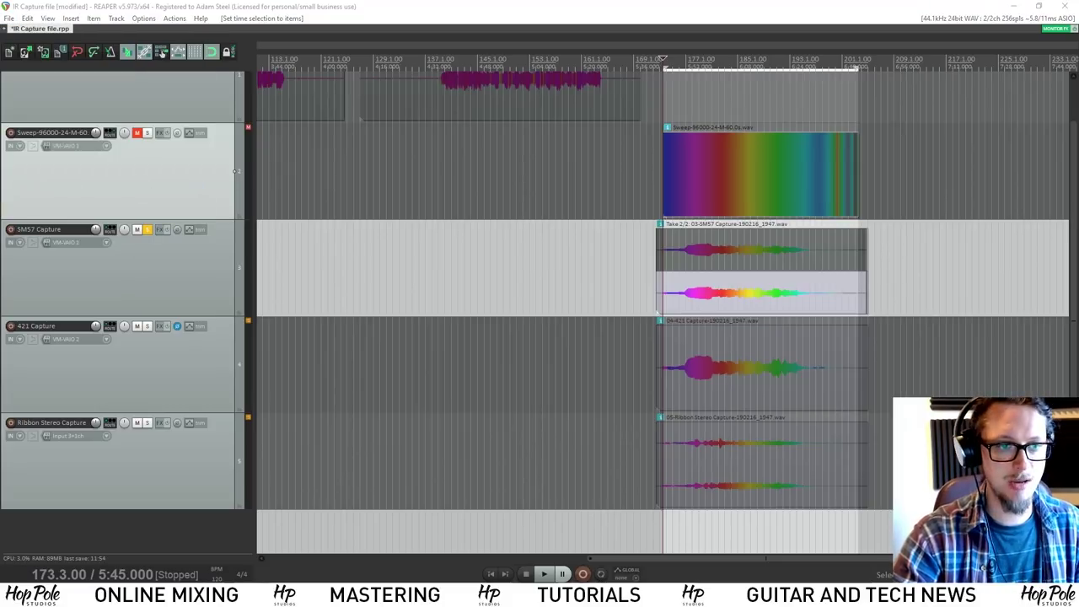
drag(319, 84, 519, 134)
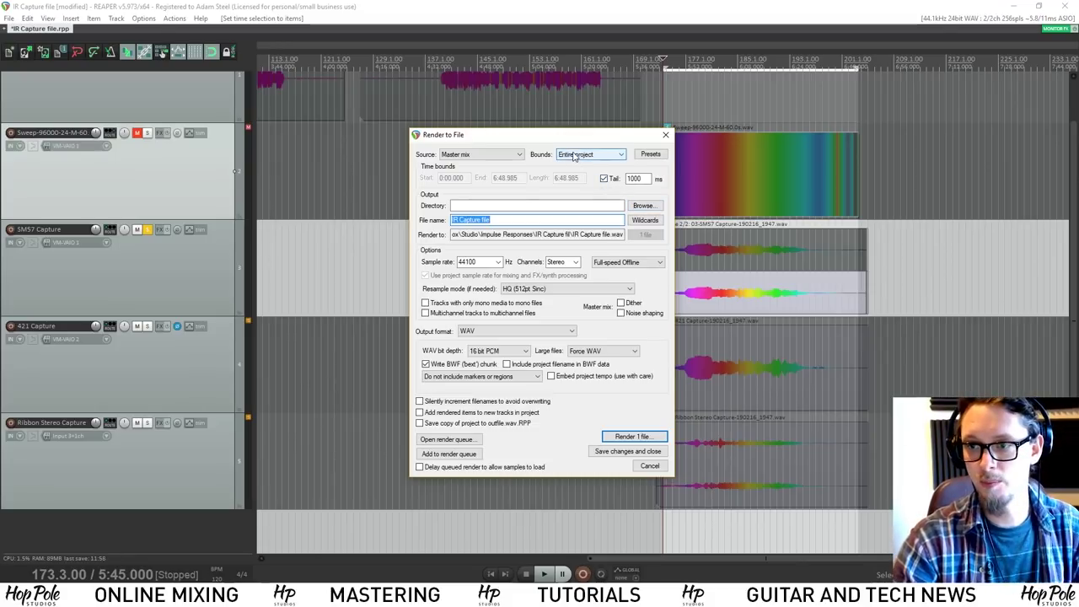
click(642, 206)
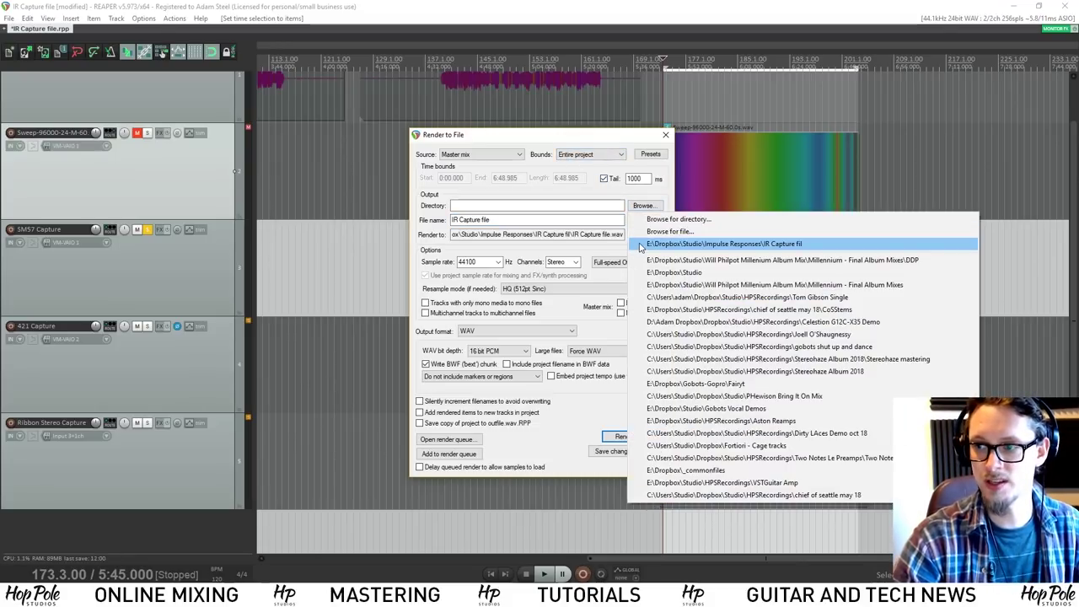
click(641, 245)
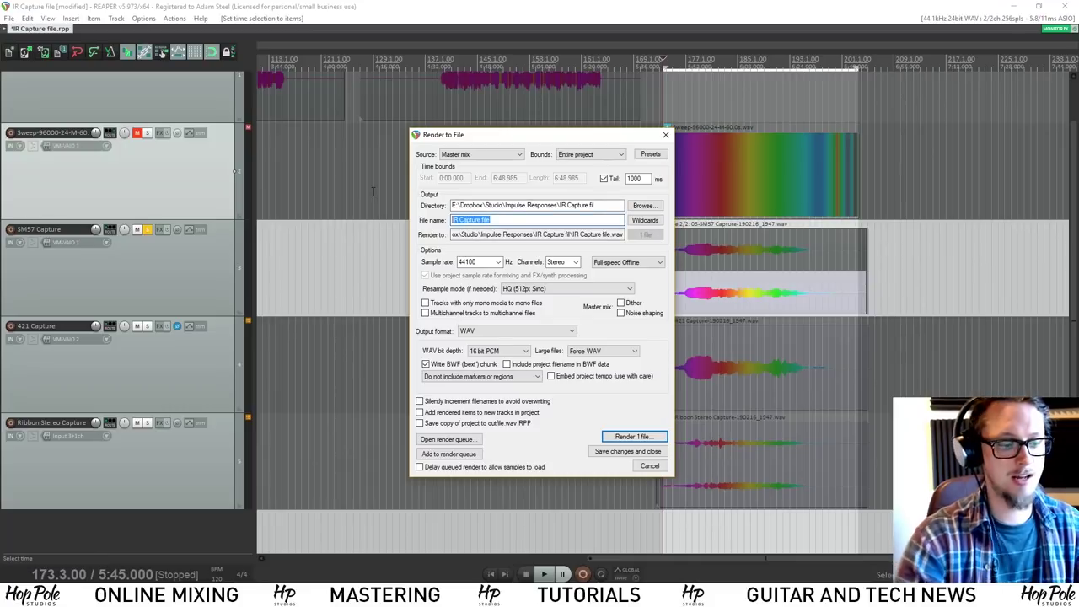
text(SM57 S)
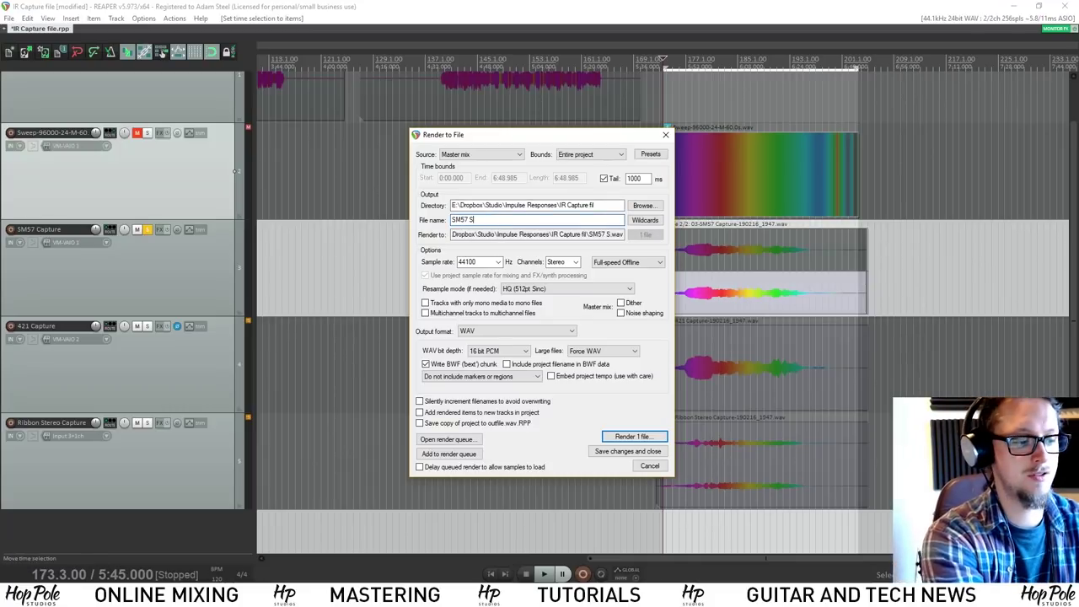
text(weep file)
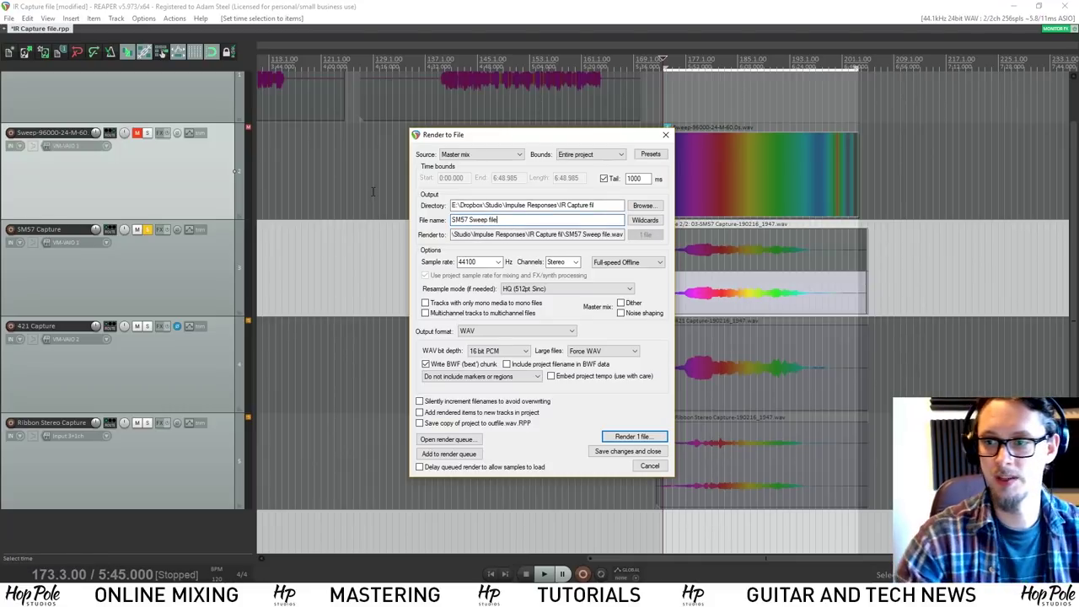
click(576, 155)
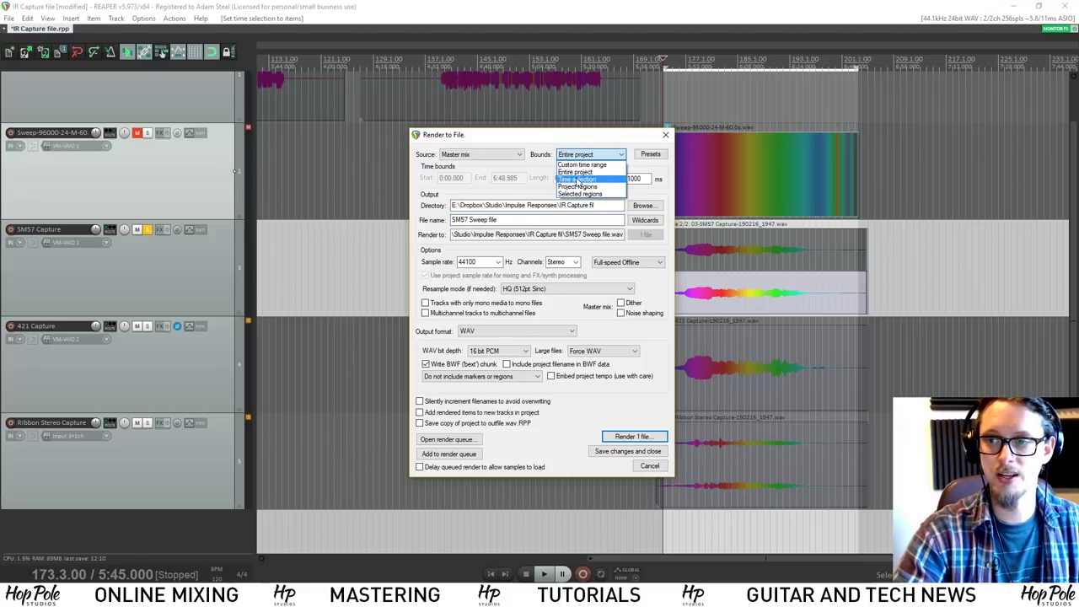
click(578, 180)
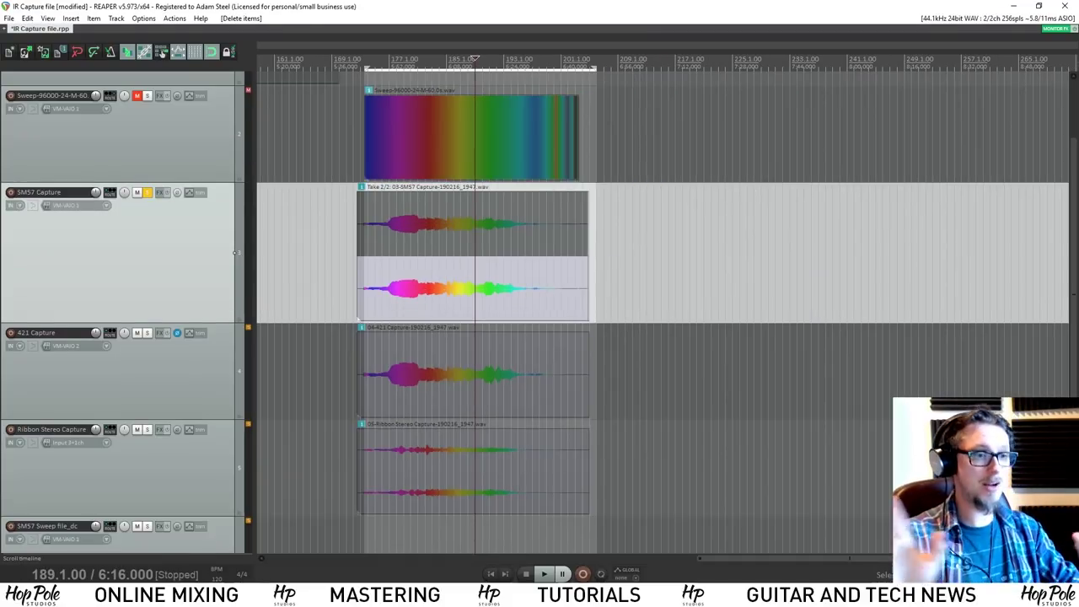
- Pull the time selection's end back to 6:49 so it covers just the sweep, then reopen Render to File
scroll(561, 78, up, 1)
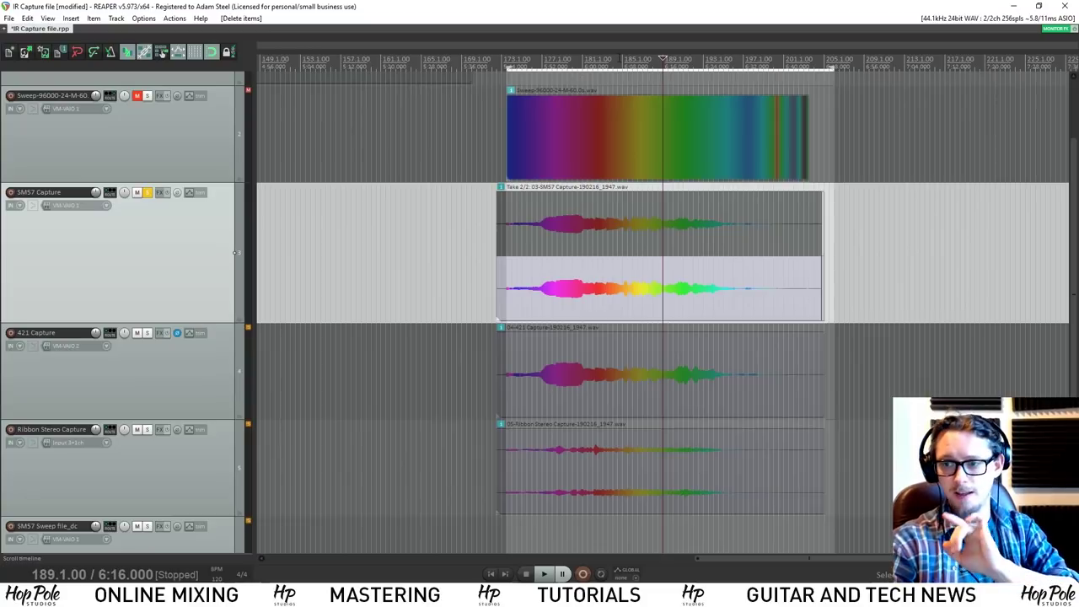
scroll(905, 92, up, 1)
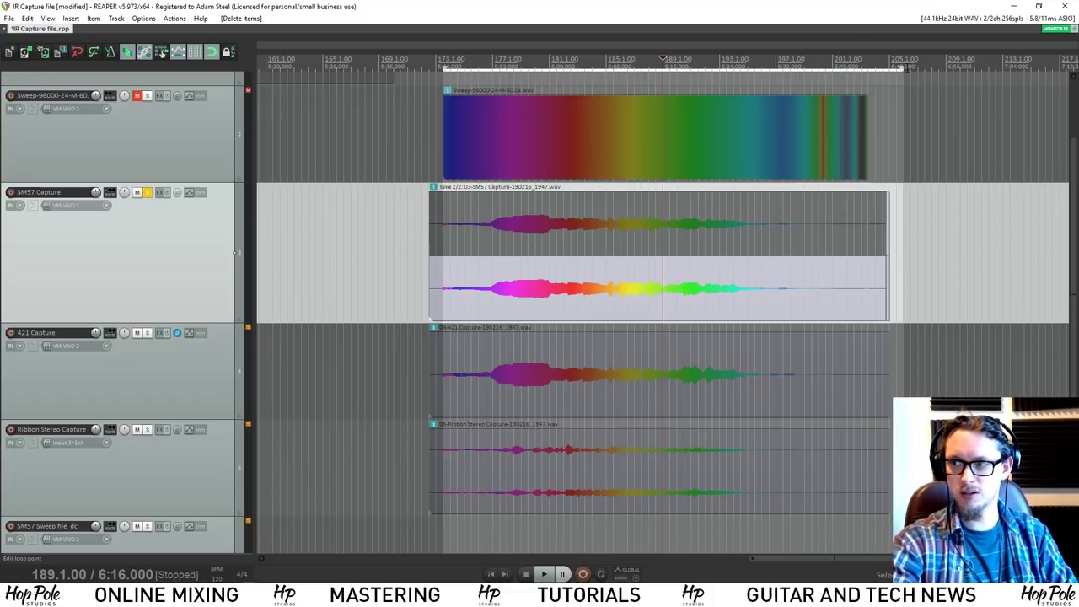
drag(903, 69, 895, 130)
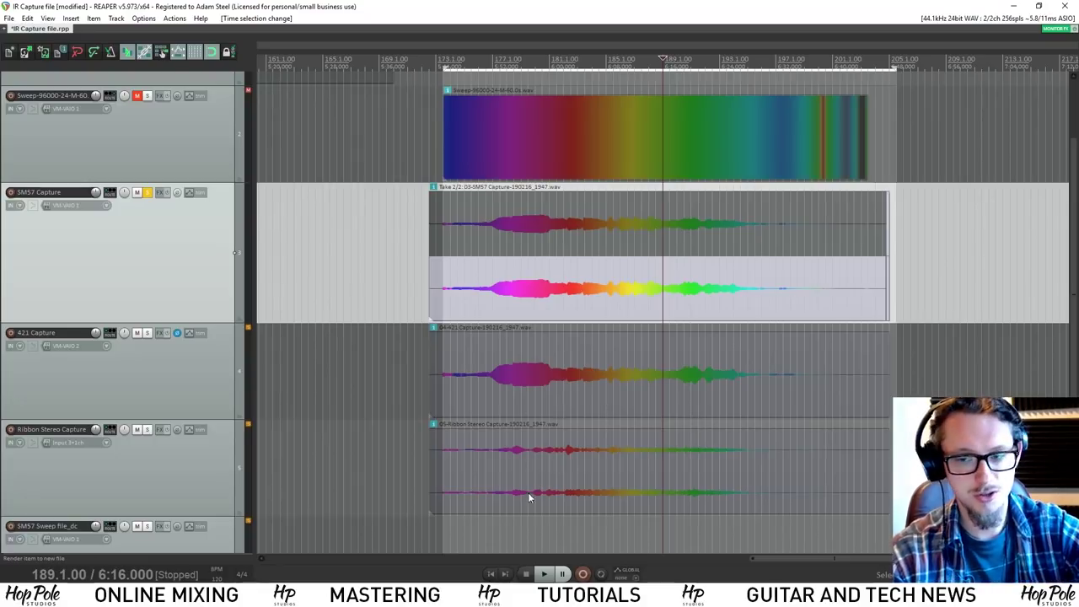
key(ctrl+alt+r)
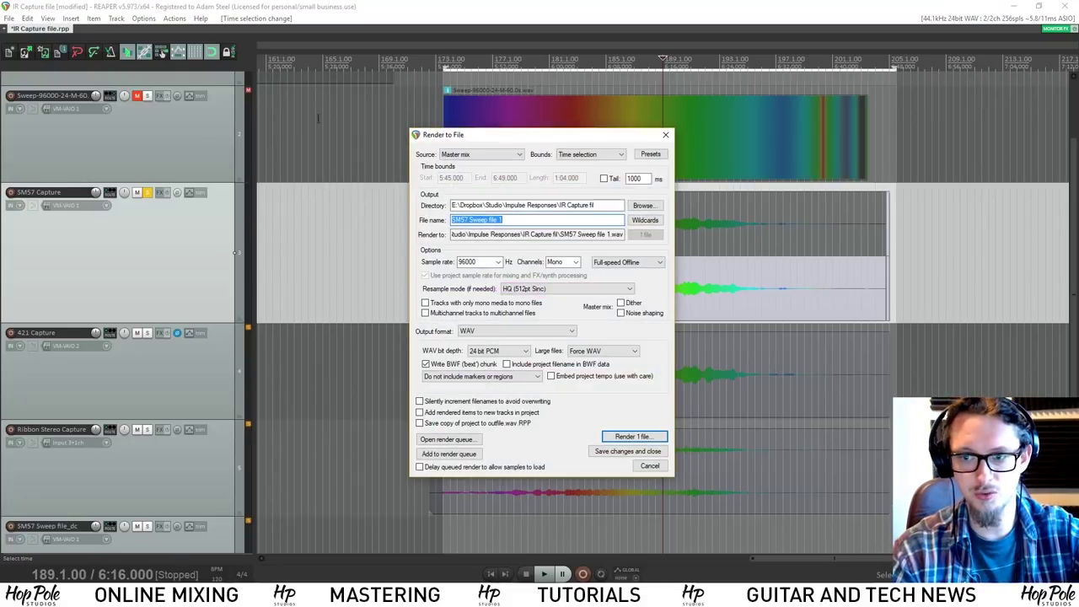
- Remove the trailing ' 1' from the file name and keep Time selection as the render bounds
click(8, 17)
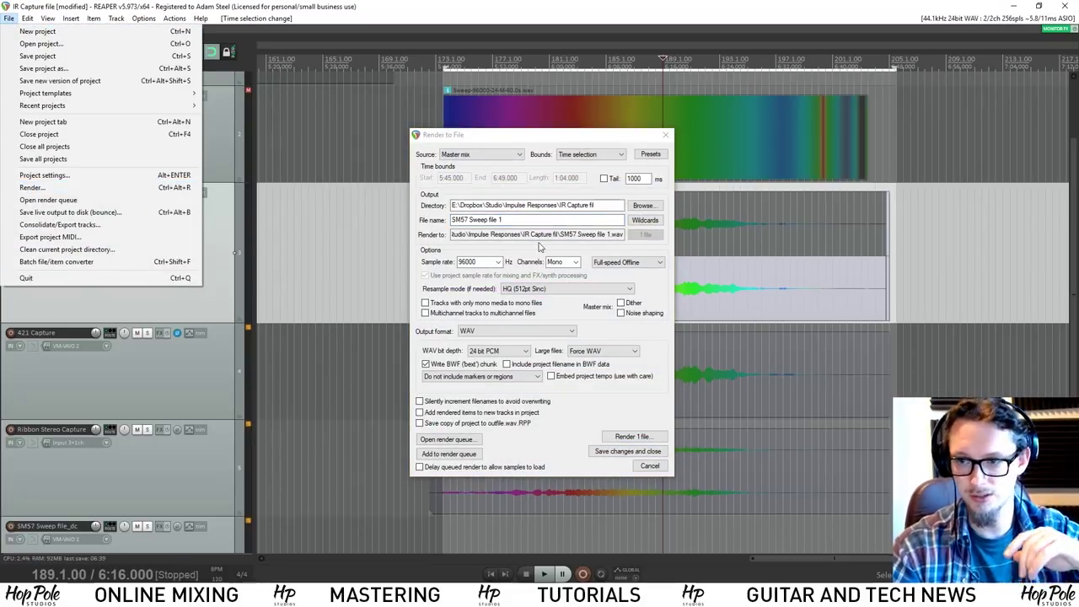
click(512, 218)
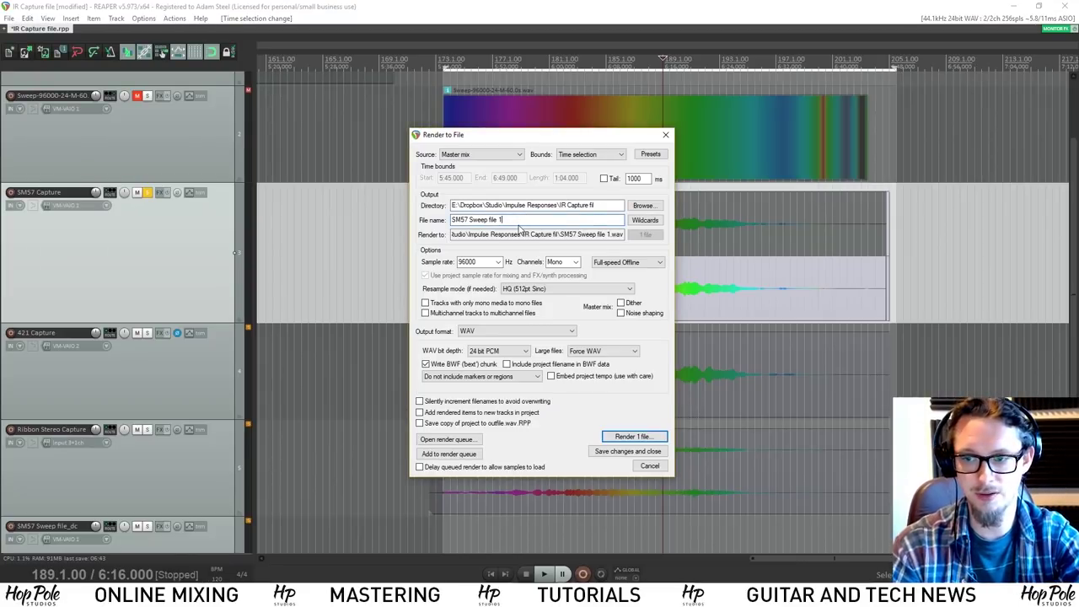
key(BackSpace)
key(BackSpace)
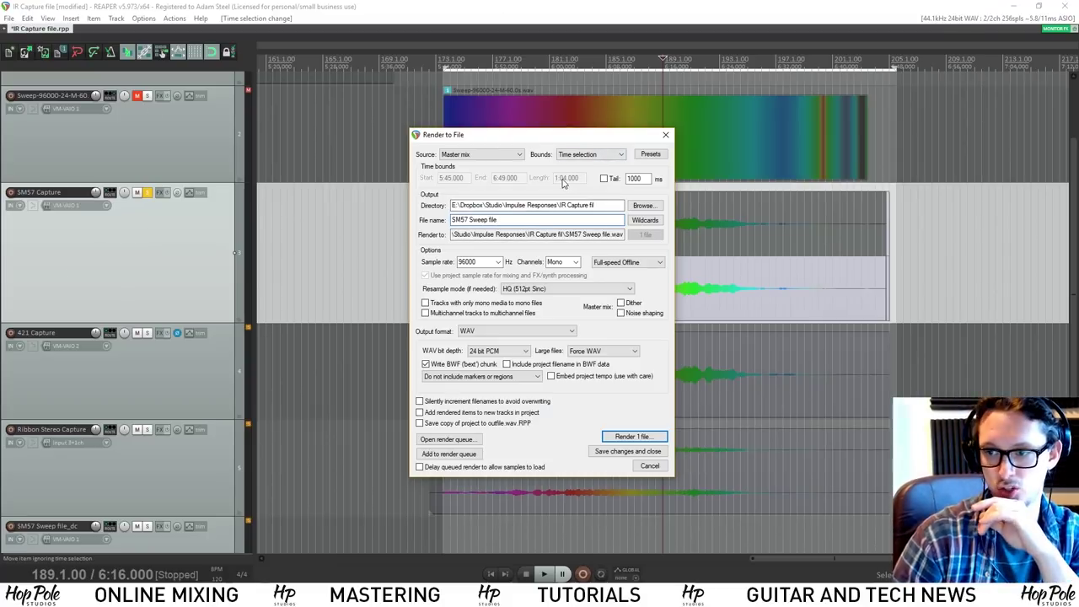
click(581, 154)
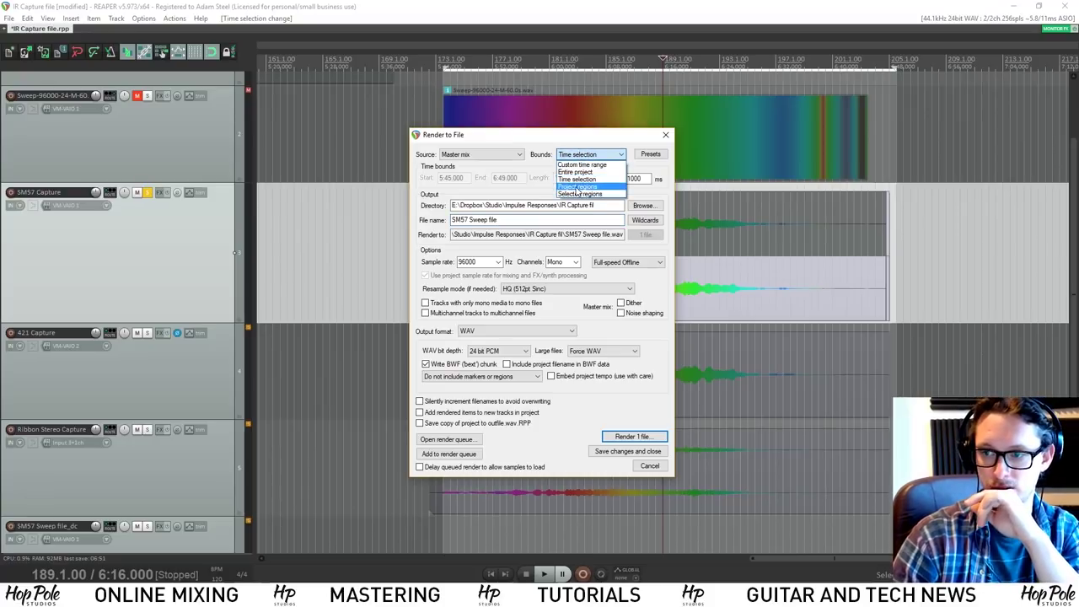
click(577, 179)
click(549, 220)
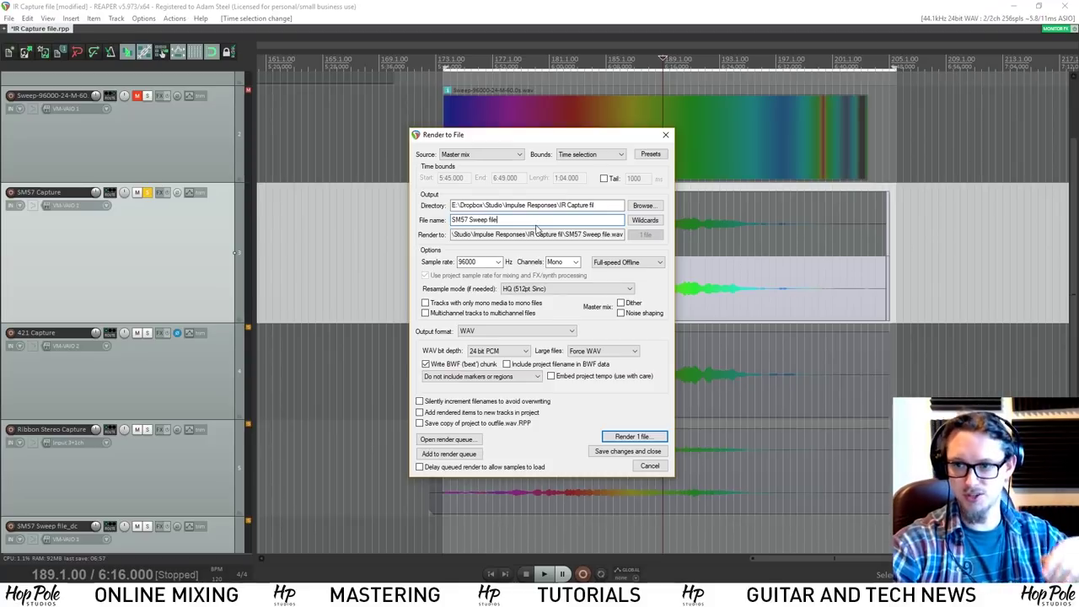
- Render at 96000 Hz mono, overwriting the existing SM57 Sweep file.wav
click(485, 261)
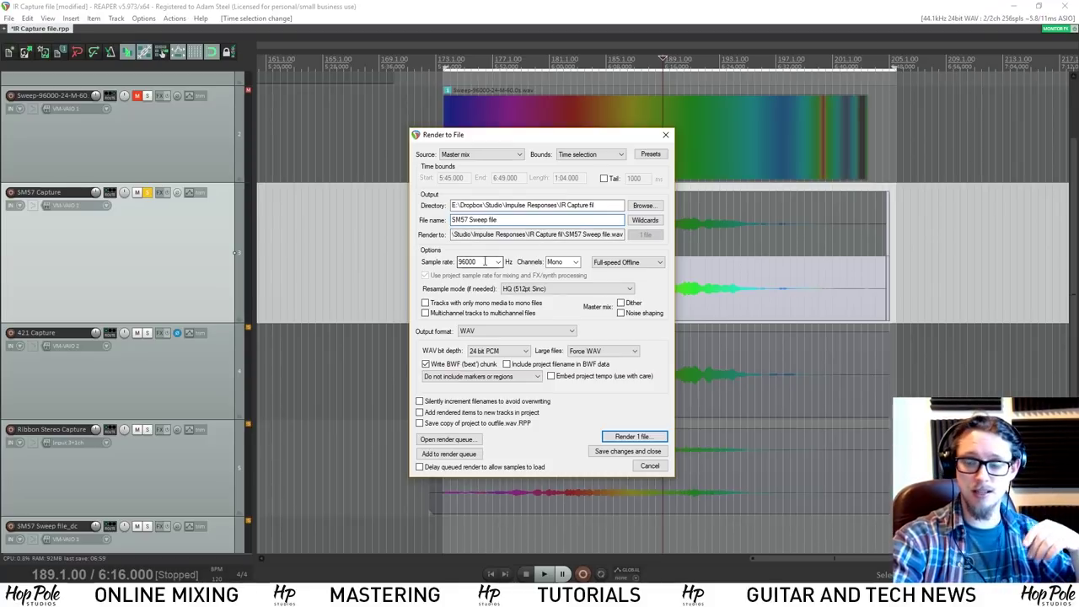
click(565, 262)
click(575, 270)
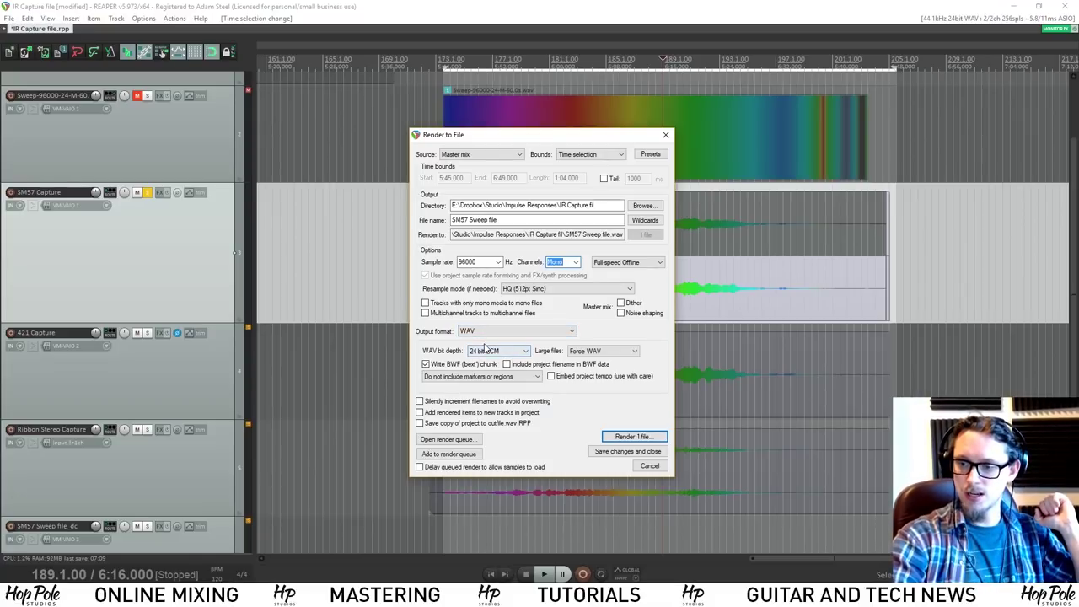
click(641, 437)
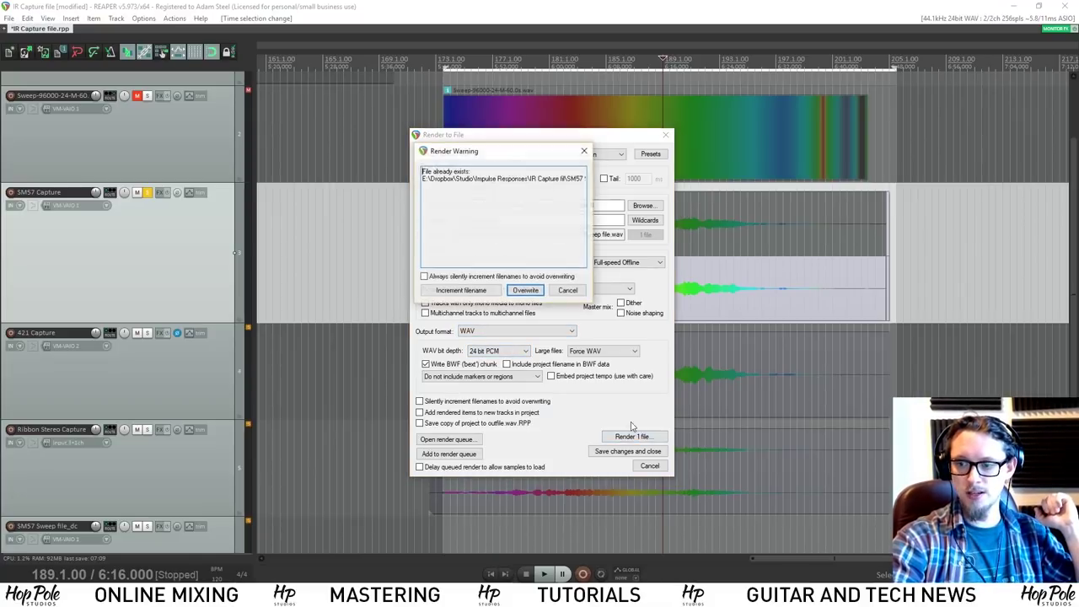
click(523, 292)
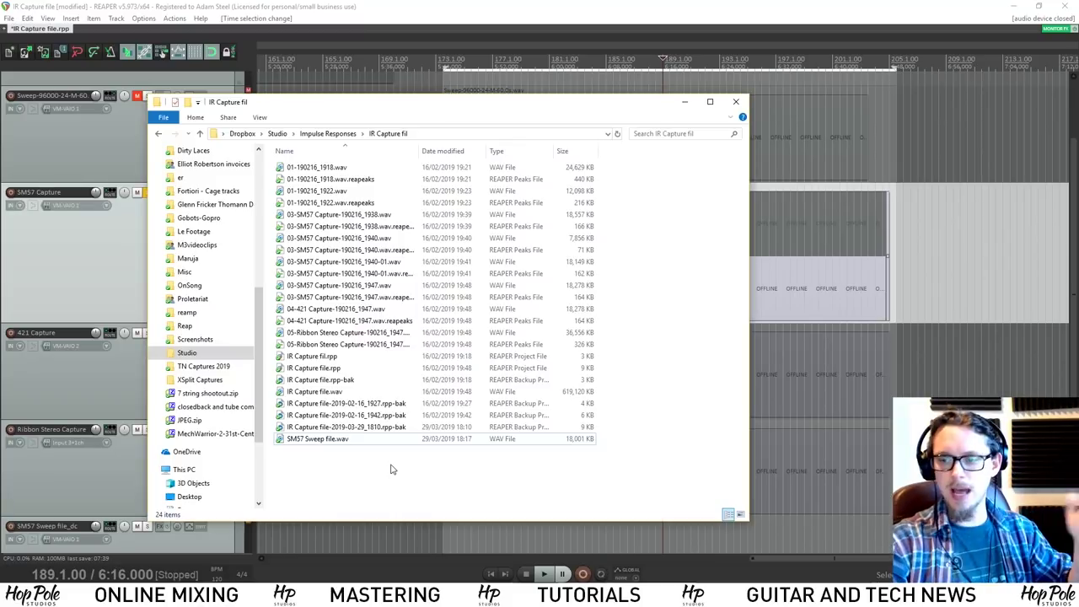
- Select SM57 Sweep file.wav in the IR Capture fil folder
click(309, 440)
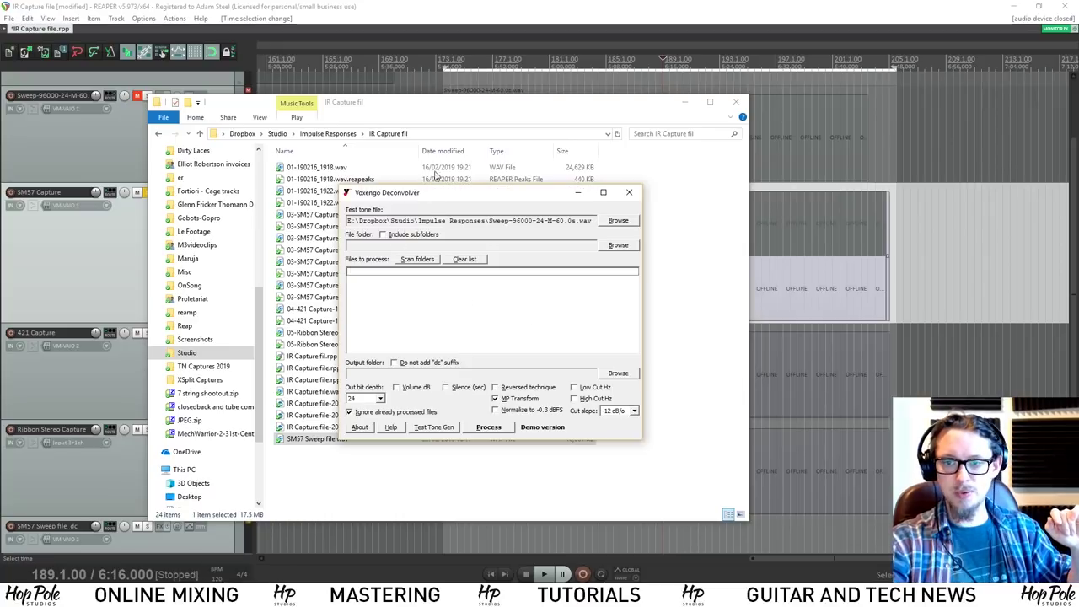
- Load Sweep-96000-24-M-60.0s.wav as the Deconvolver test tone file
drag(432, 203, 546, 207)
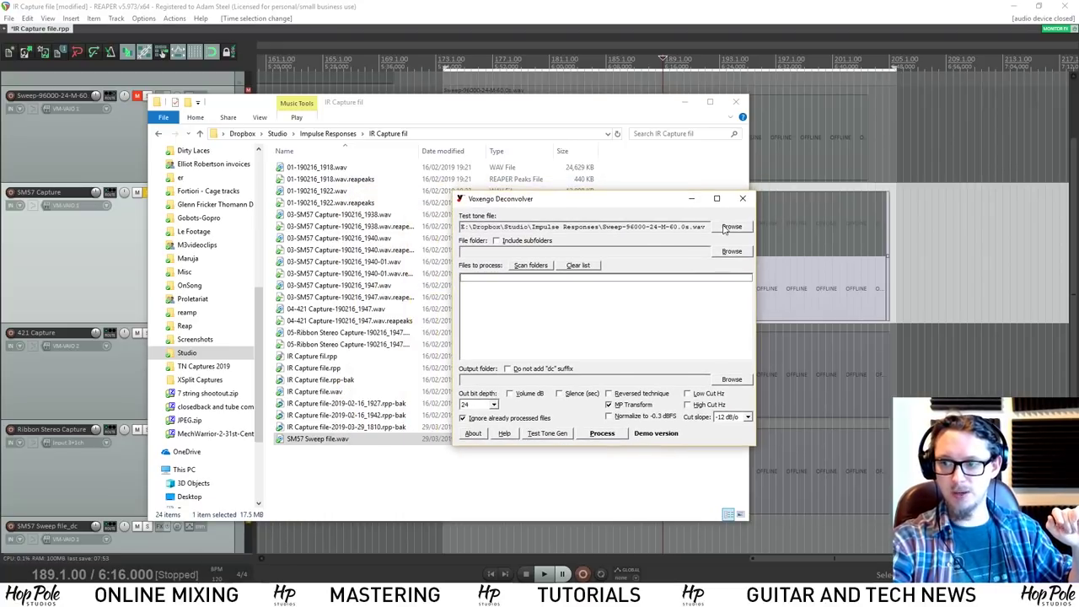
click(731, 228)
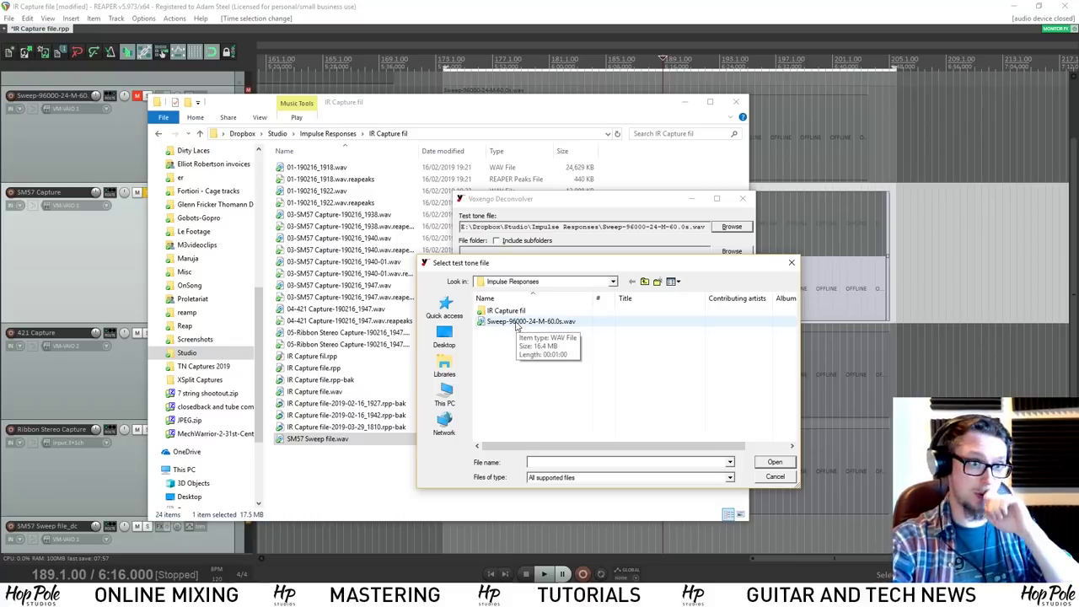
double_click(517, 323)
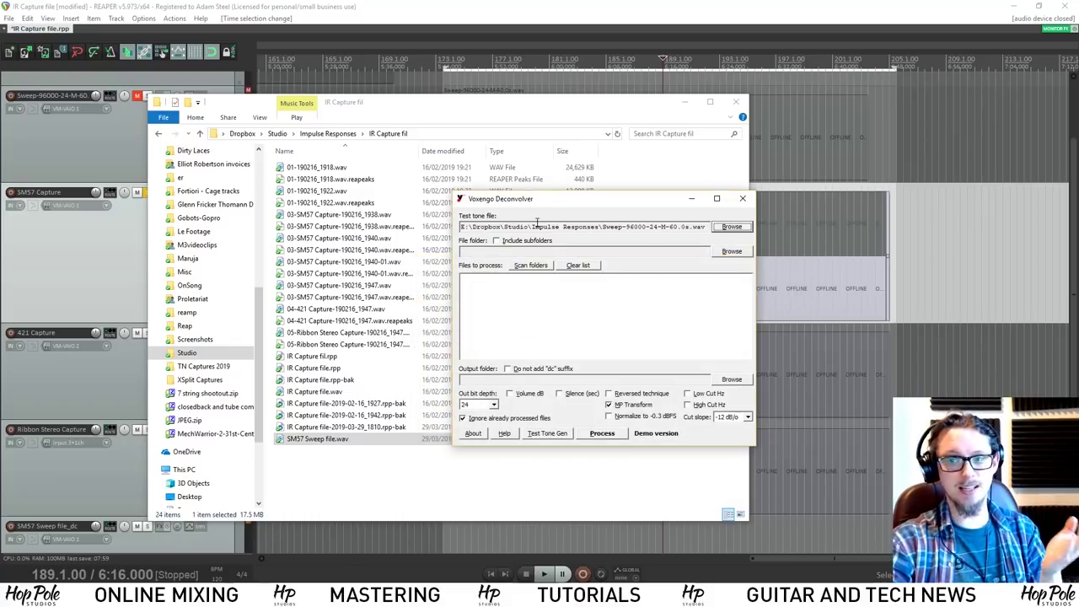
drag(536, 222, 682, 226)
click(662, 241)
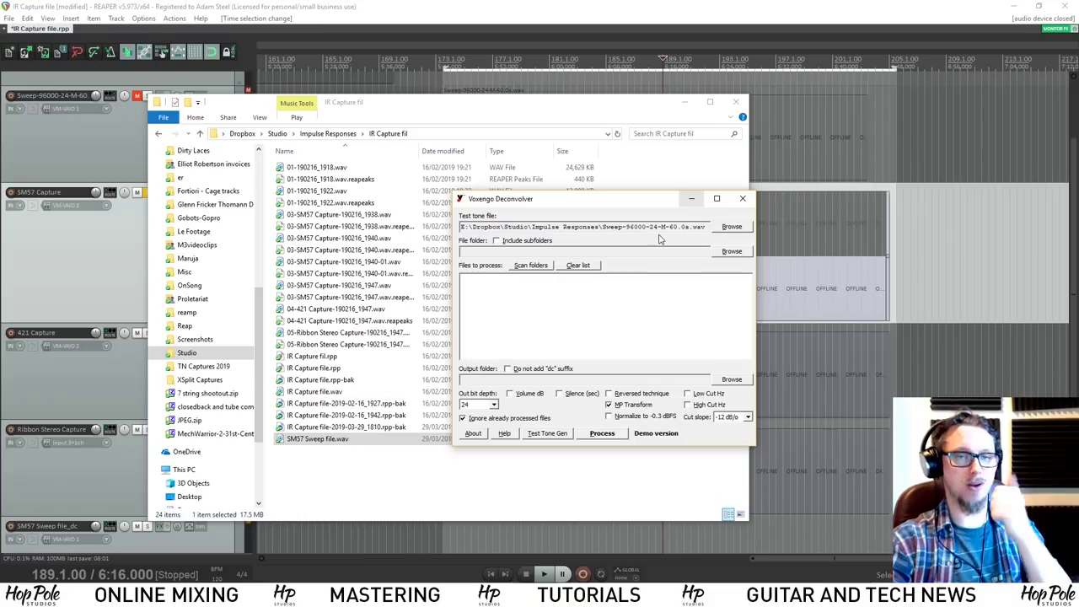
- Add SM57 Sweep file.wav, enable MP Transform and -0.3 dBFS normalizing, and process it
click(717, 251)
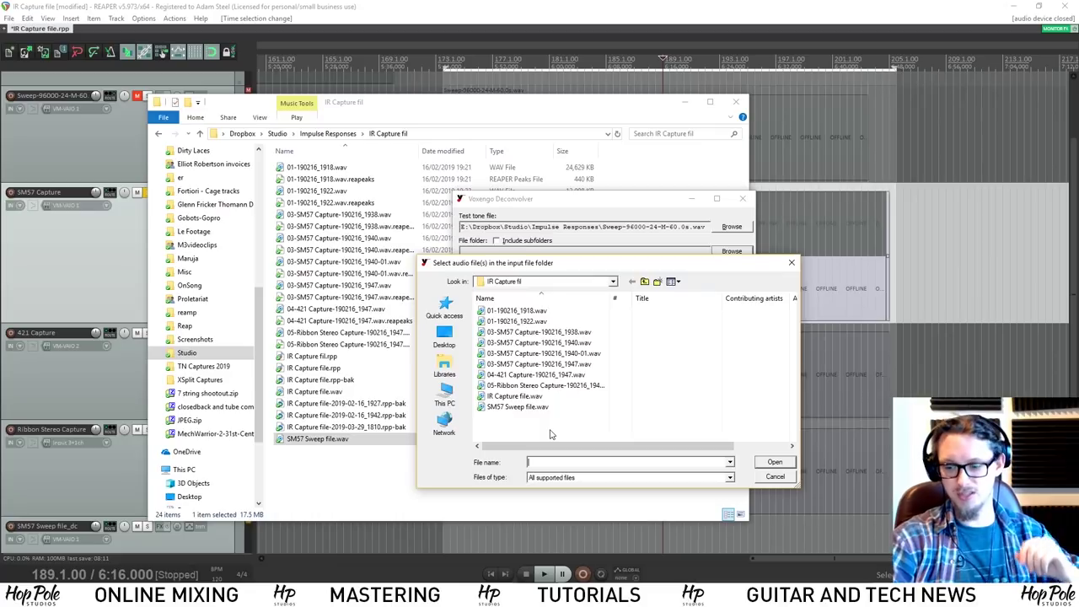
double_click(513, 407)
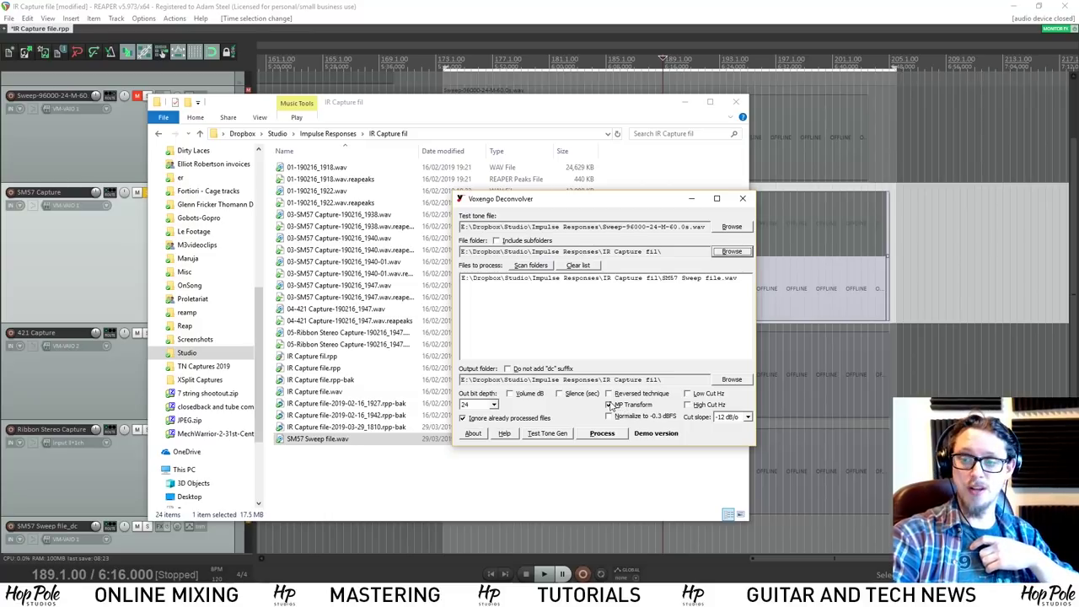
click(610, 406)
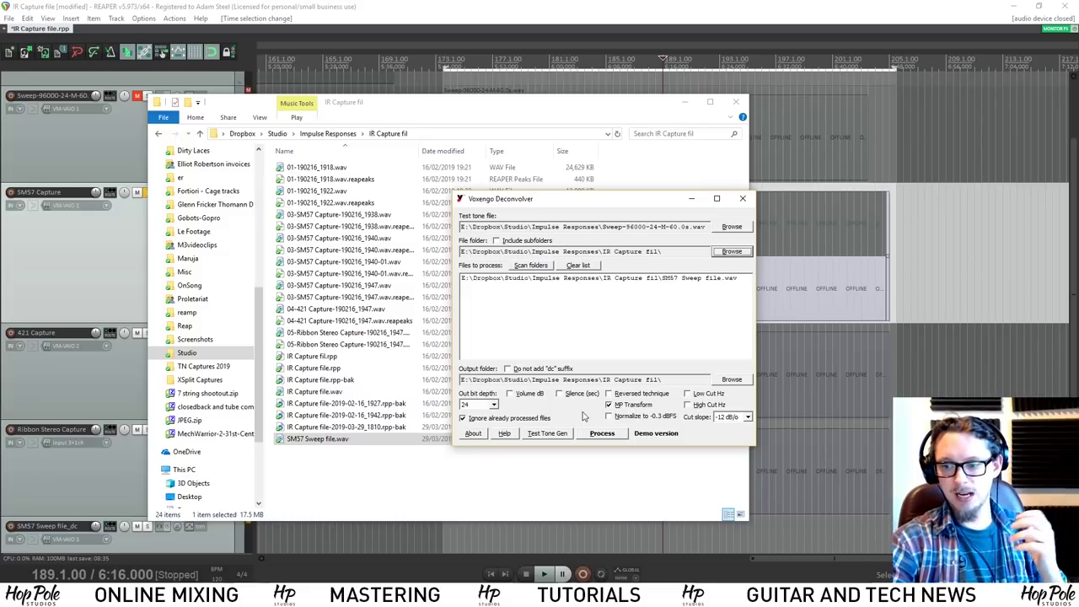
click(626, 417)
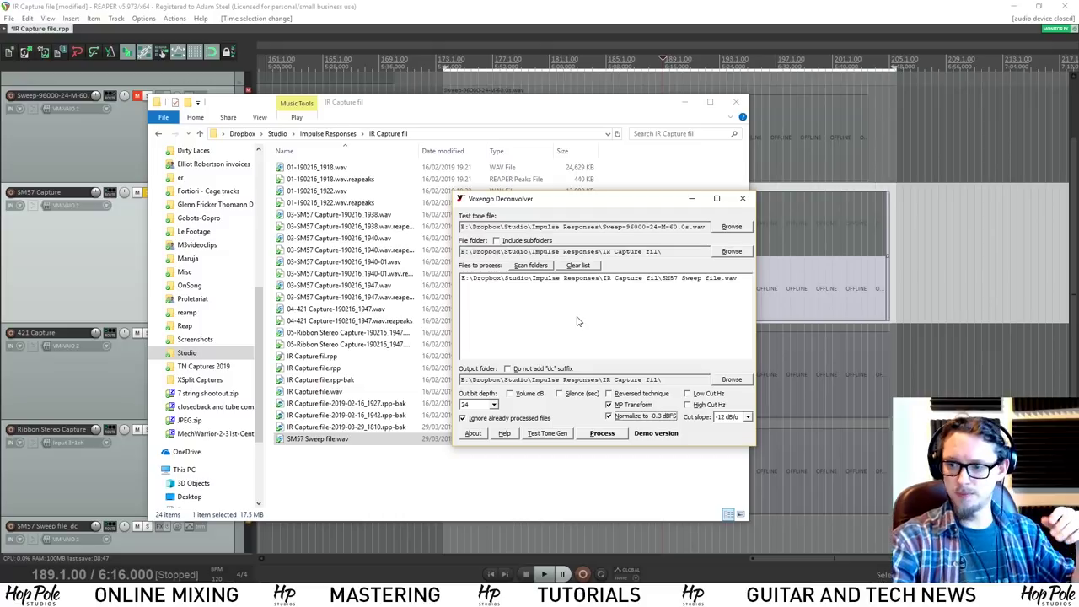
click(595, 437)
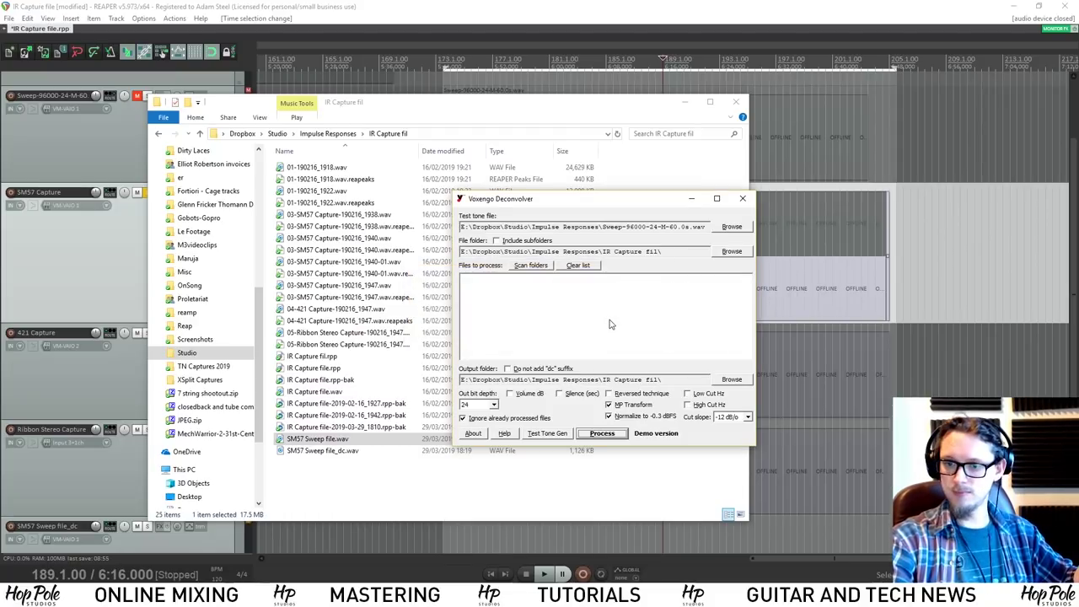
- Replace 'Sweep file_dc' with 'IR HPS' in the deconvolved file's name, giving SM57 IR HPS.wav
click(335, 471)
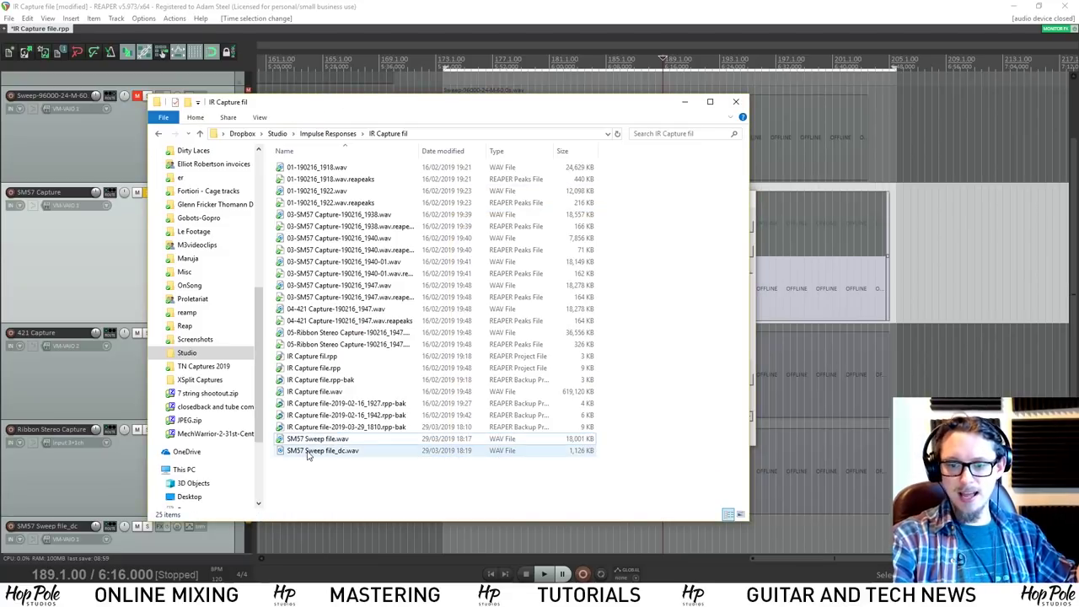
click(304, 454)
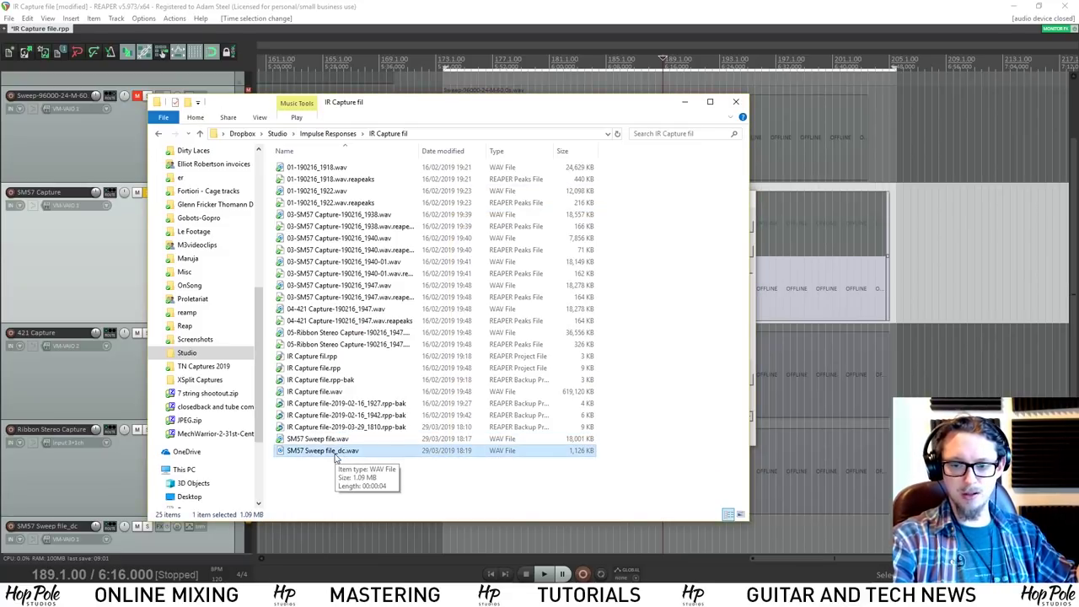
click(303, 452)
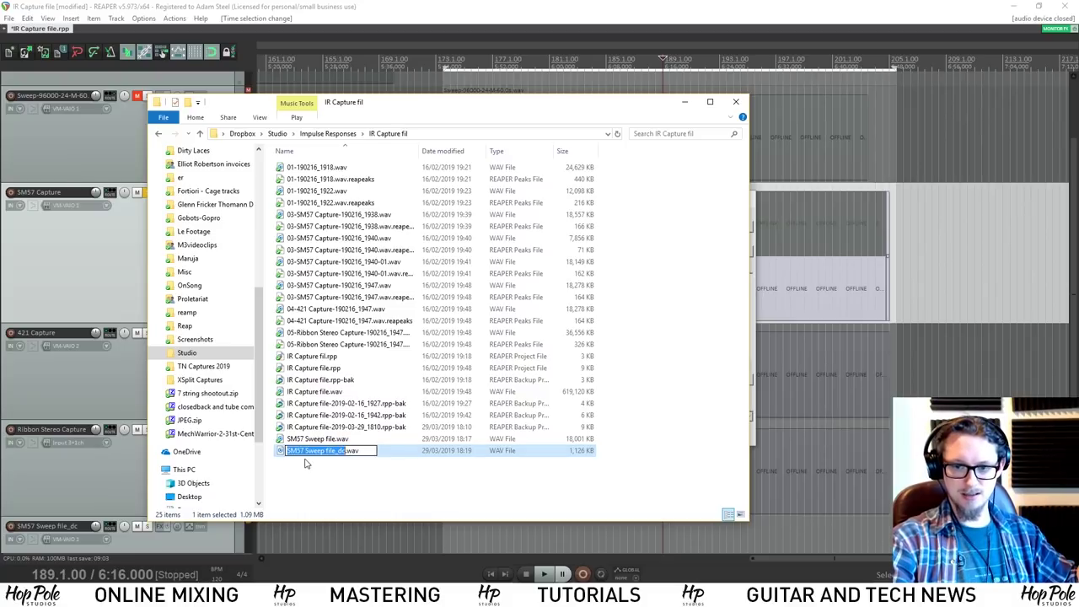
drag(305, 451, 336, 452)
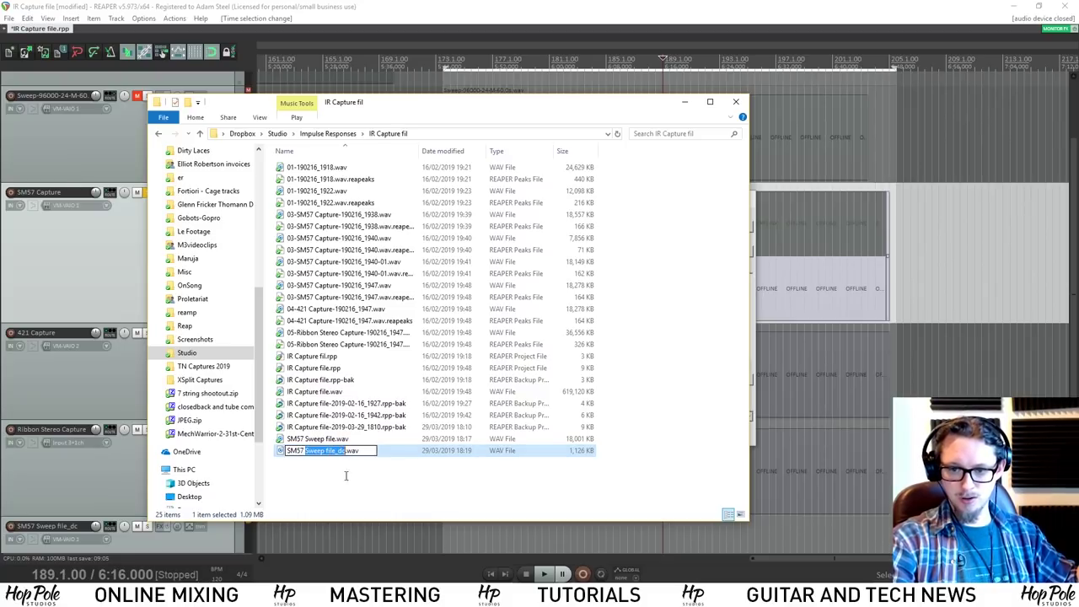
text(IR HPS)
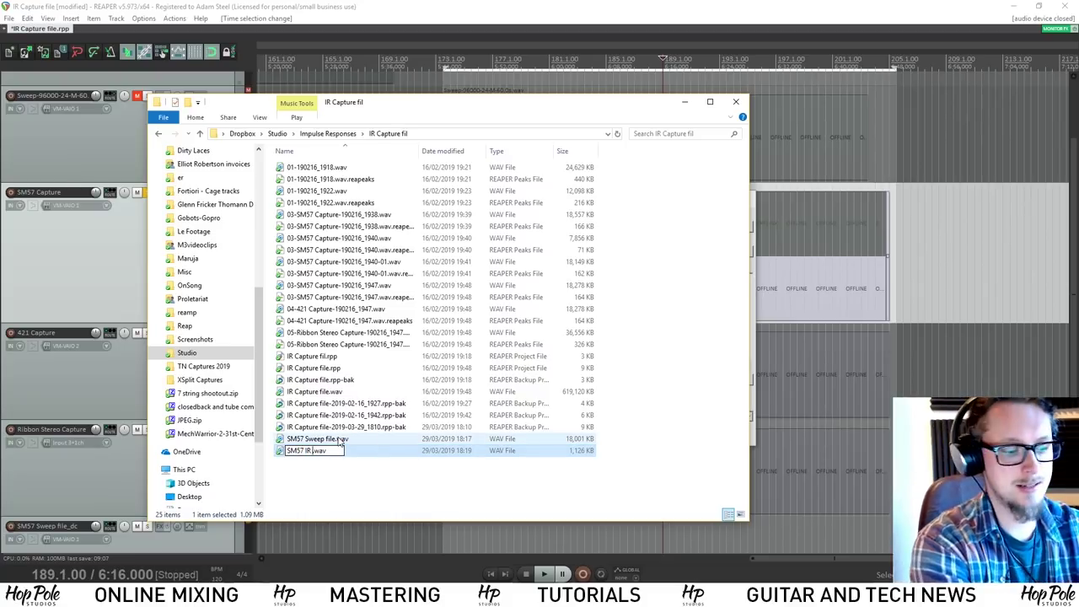
key(Return)
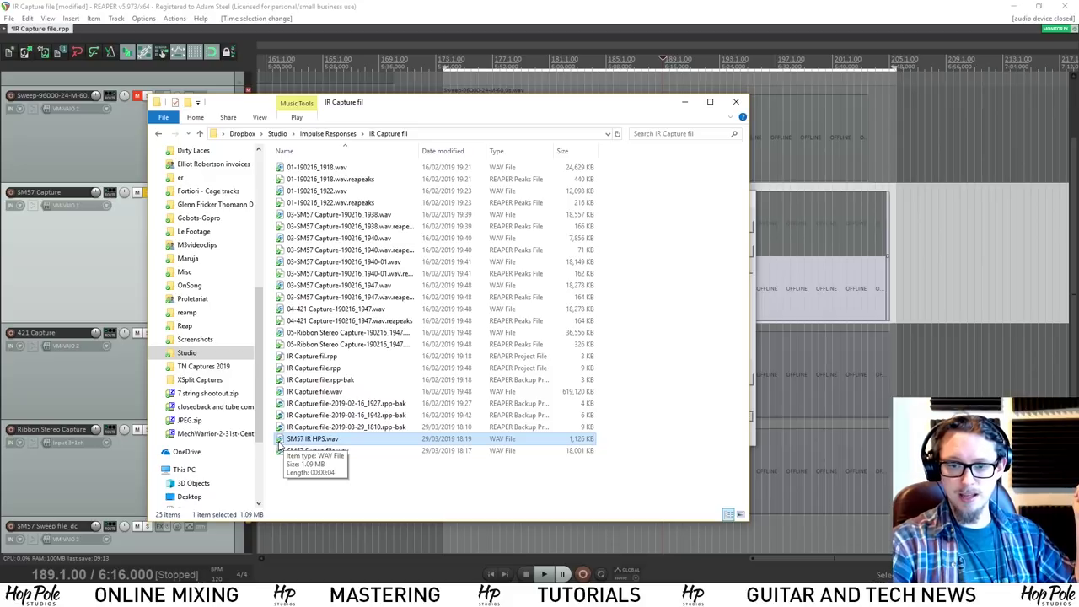
- Drop SM57 IR HPS.wav onto the SM57 Capture track and drag its fade-in to zero
drag(279, 447, 983, 229)
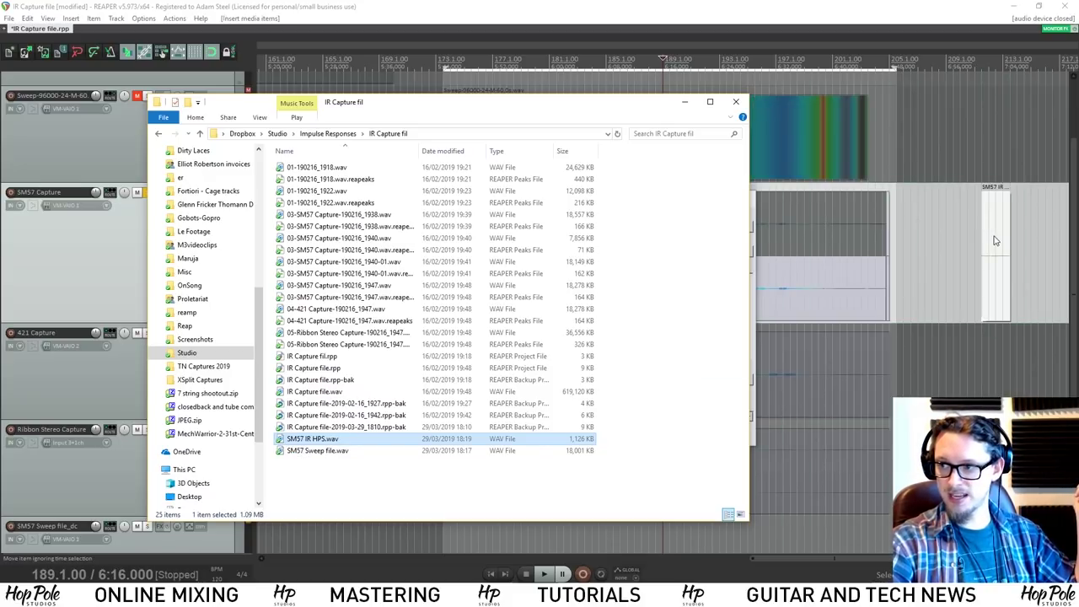
scroll(983, 230, up, 6)
scroll(397, 144, down, 2)
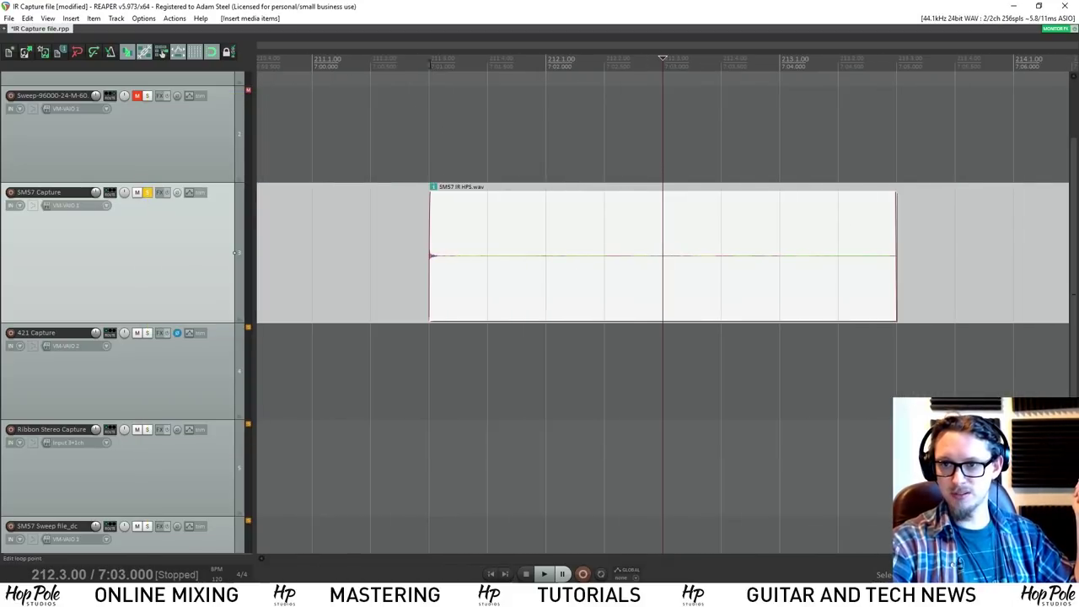
scroll(428, 70, up, 10)
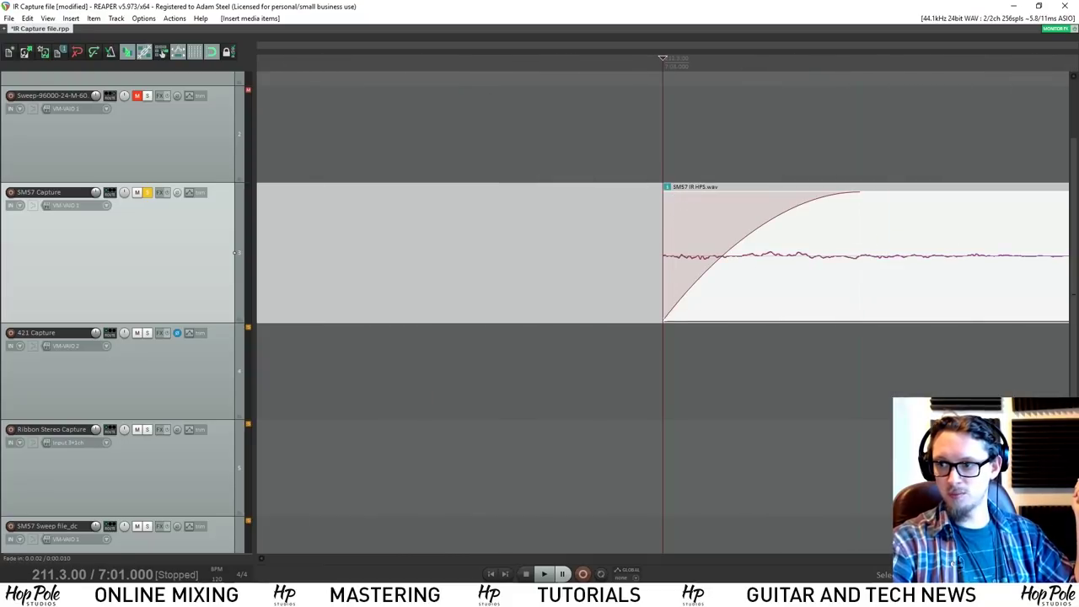
drag(838, 214, 664, 261)
scroll(683, 224, up, 3)
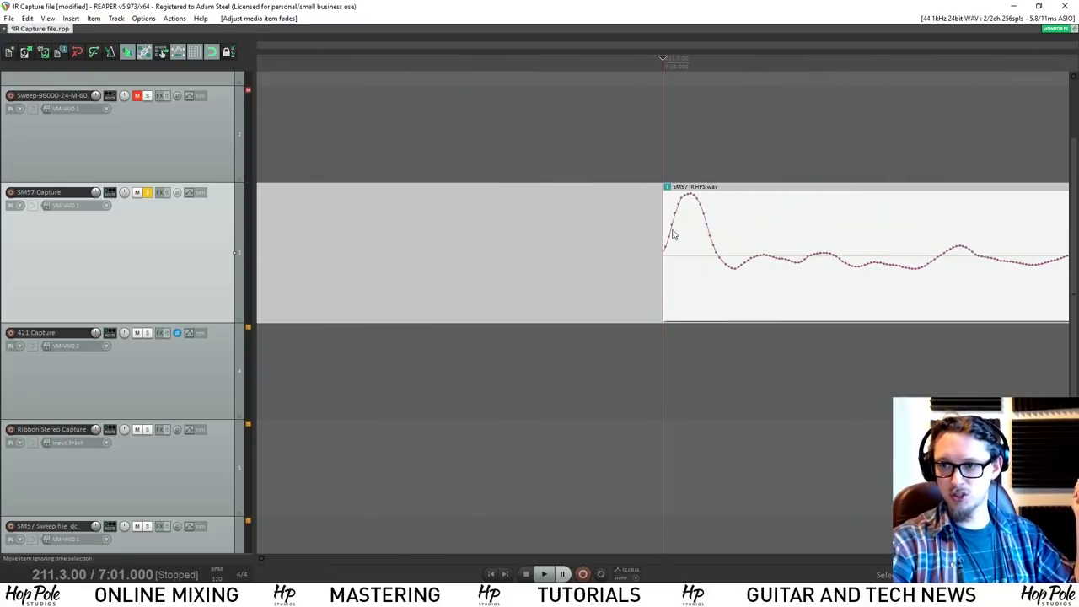
scroll(738, 251, up, 2)
scroll(738, 251, down, 10)
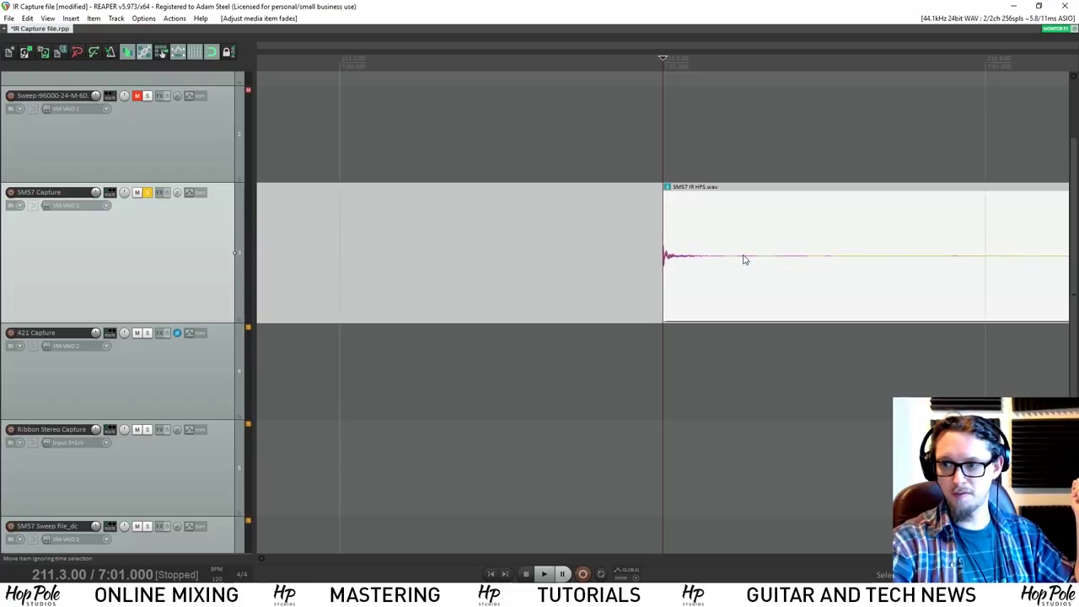
scroll(708, 257, down, 5)
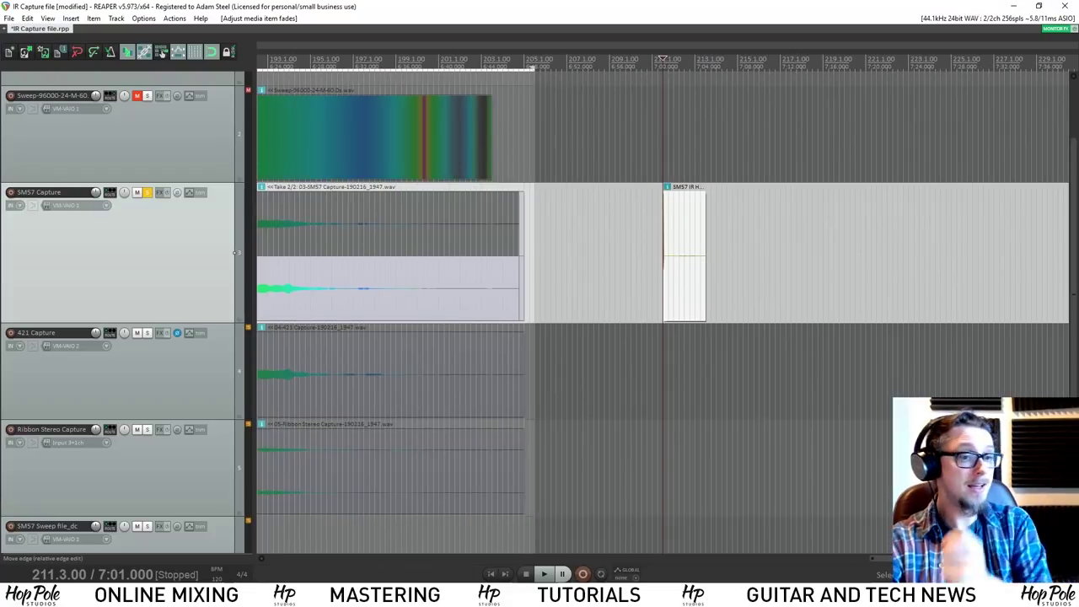
scroll(709, 256, up, 7)
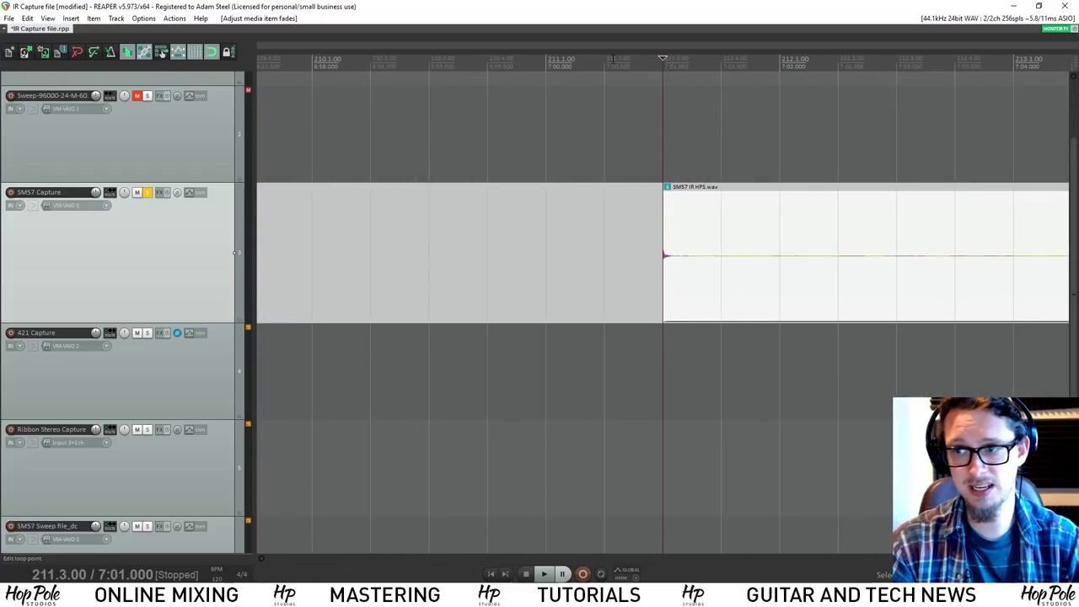
- Audition the impulse from just before its start, playing it twice
click(594, 69)
key(space)
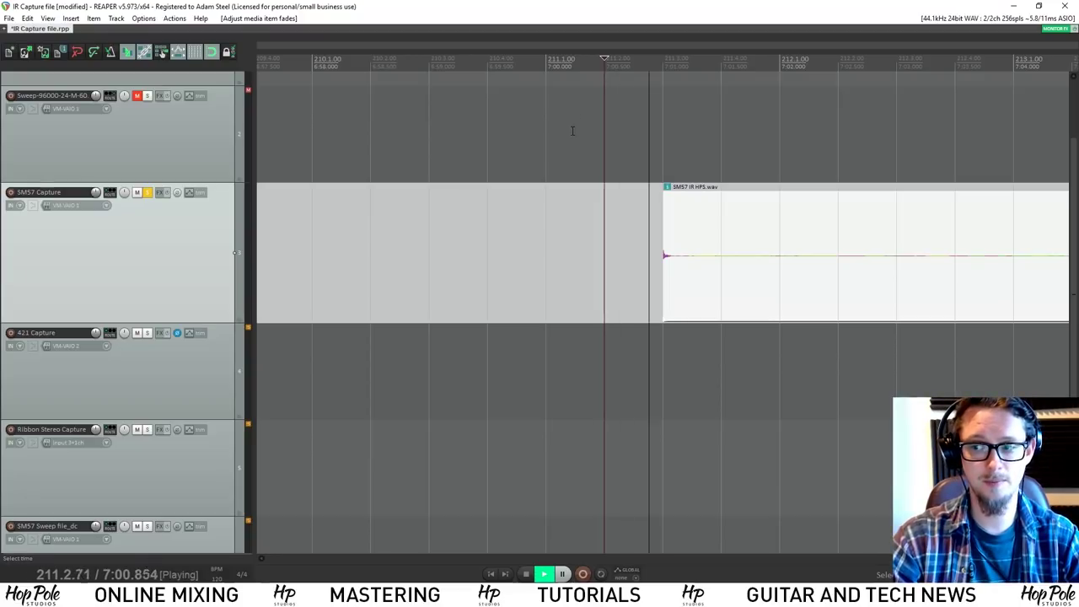
key(space)
key(space)
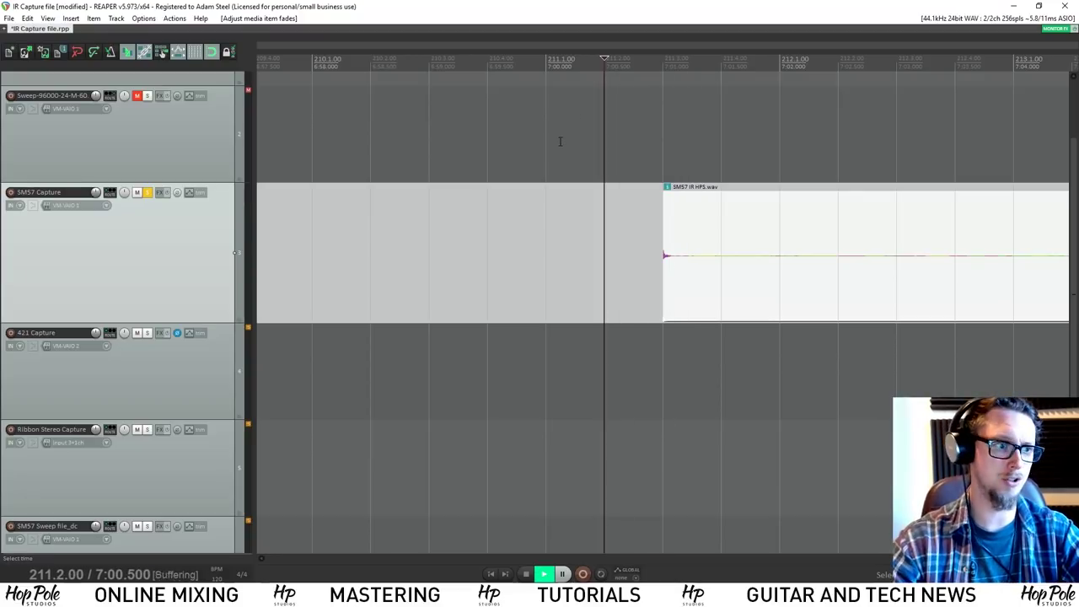
key(space)
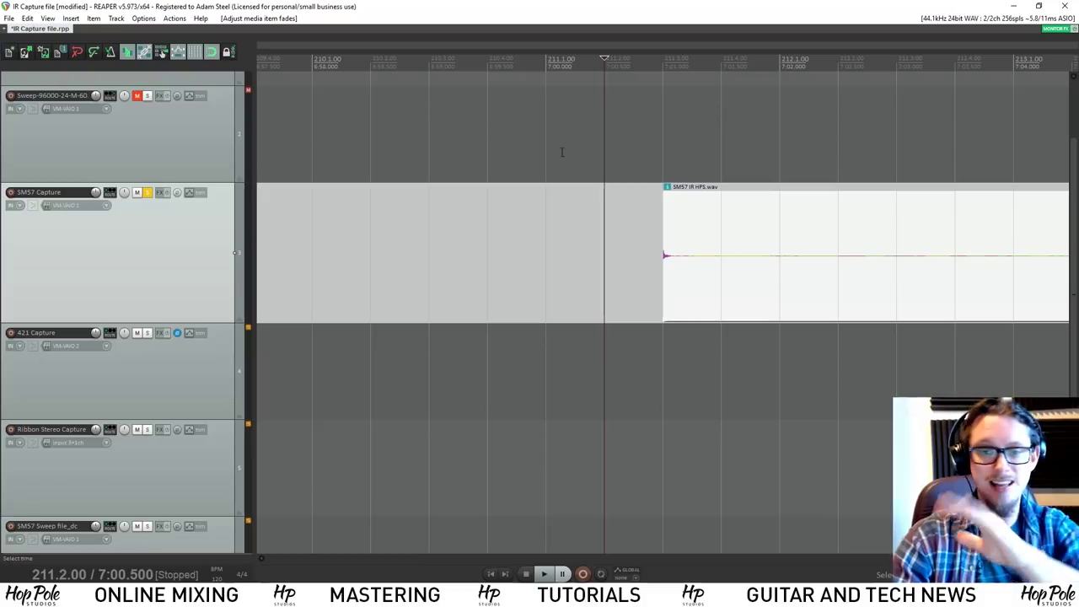
scroll(551, 142, down, 5)
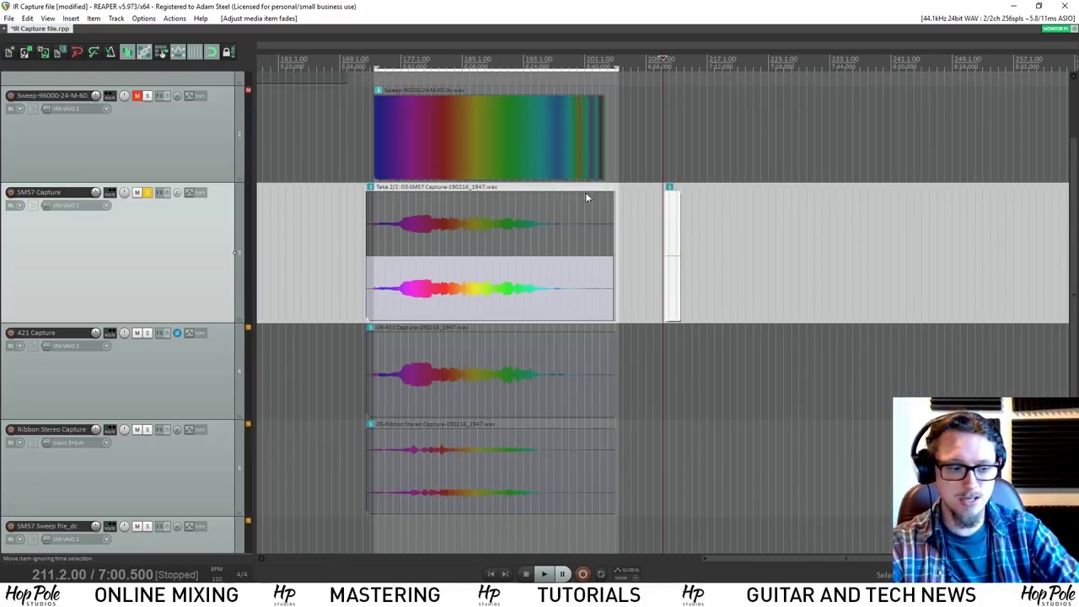
- Add a new, taller empty track below the others and save the project
scroll(1075, 221, down, 4)
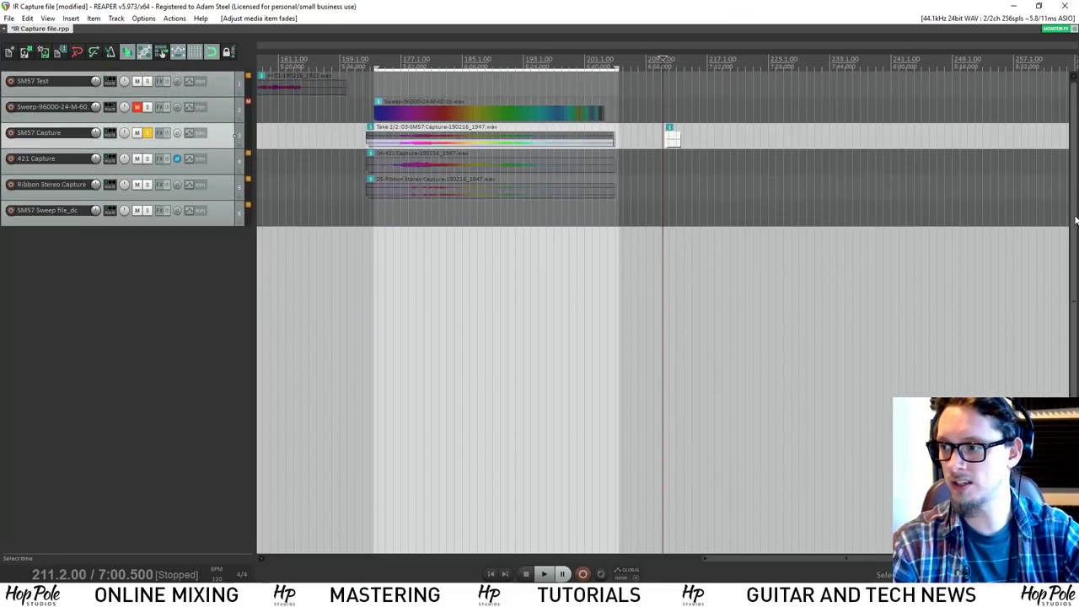
double_click(177, 322)
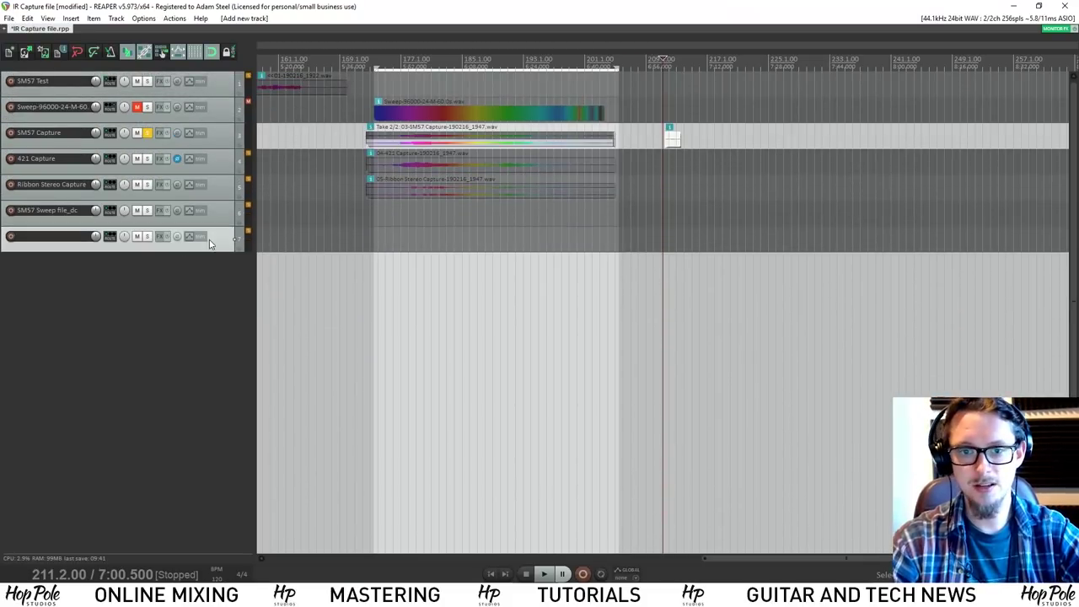
drag(221, 252, 221, 328)
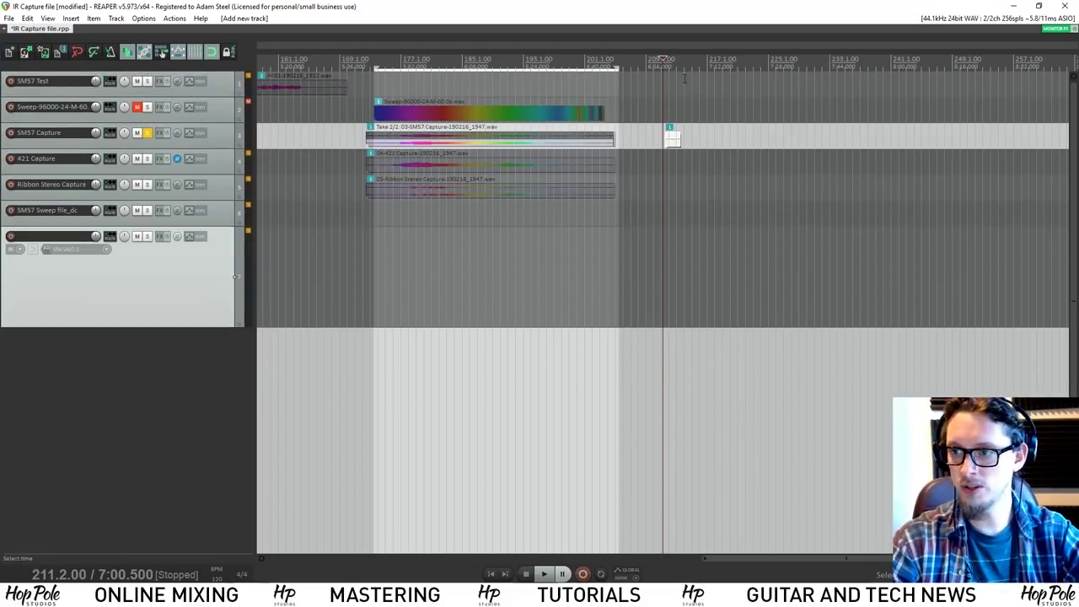
click(699, 68)
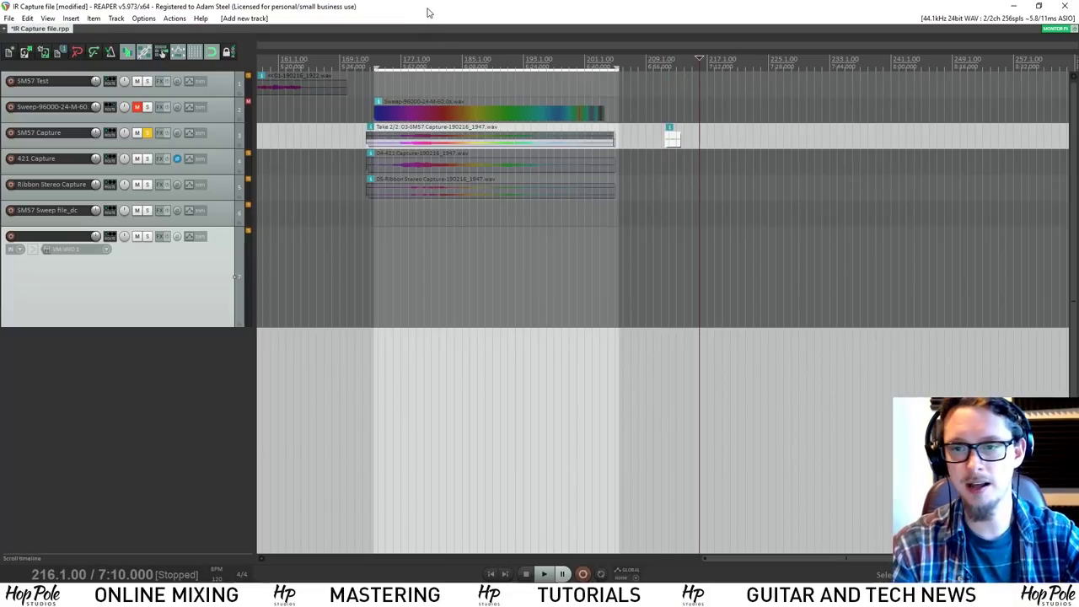
key(ctrl+s)
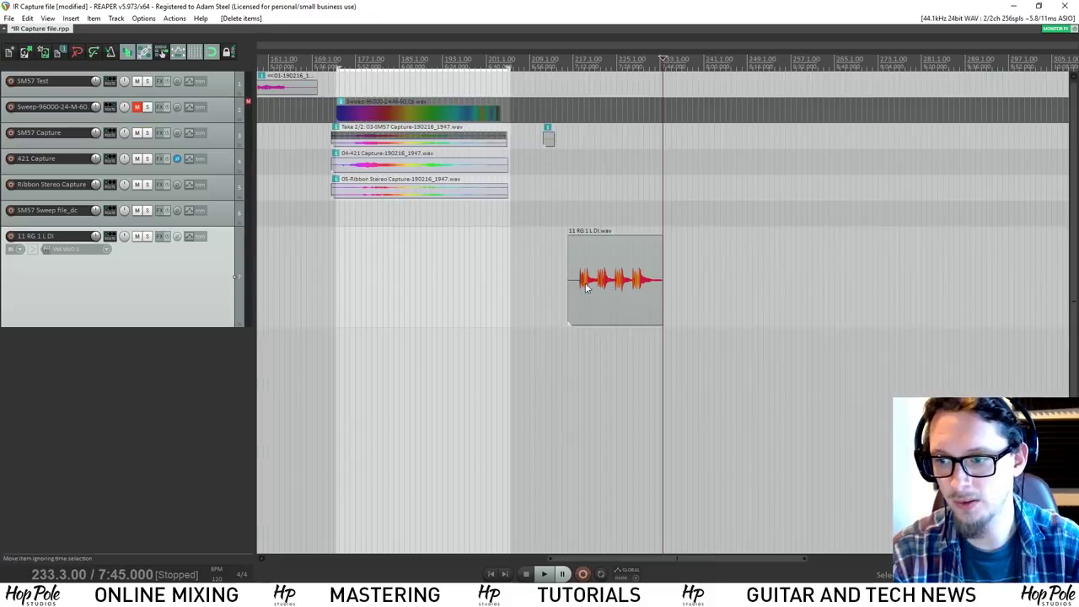
- Trim the silent start off the 11 RG 1 L DI.wav item and play it back
scroll(590, 278, up, 5)
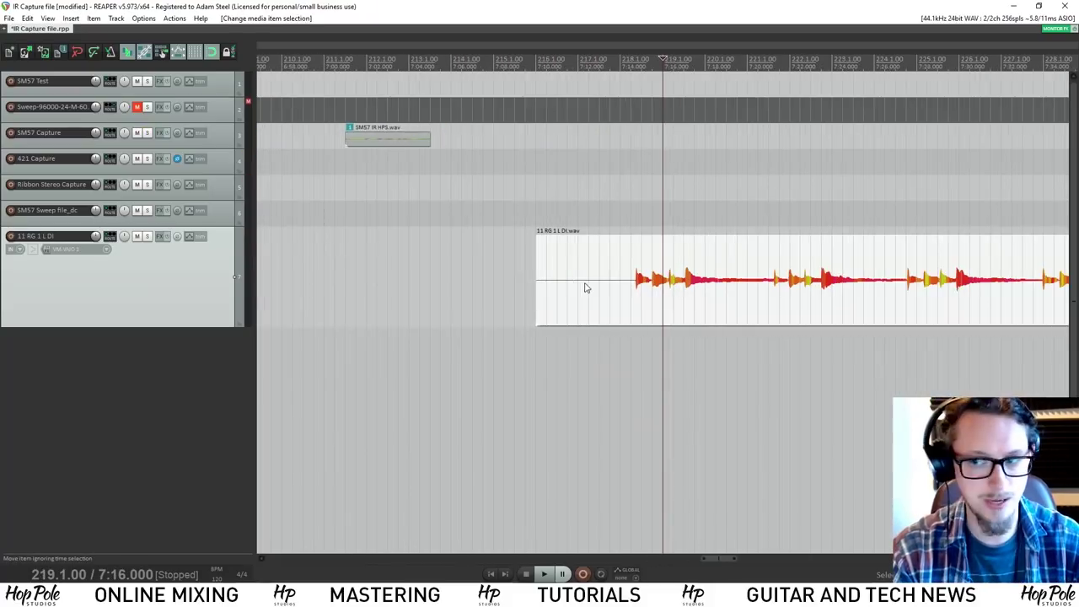
drag(536, 278, 632, 291)
scroll(723, 293, down, 5)
double_click(699, 289)
scroll(674, 193, up, 5)
key(space)
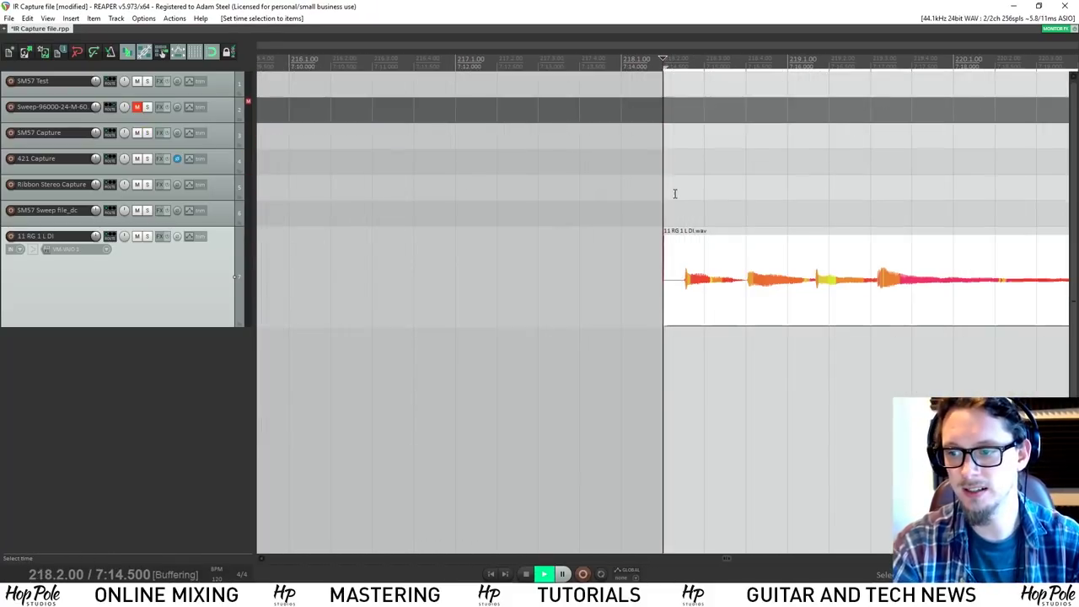
scroll(680, 194, down, 5)
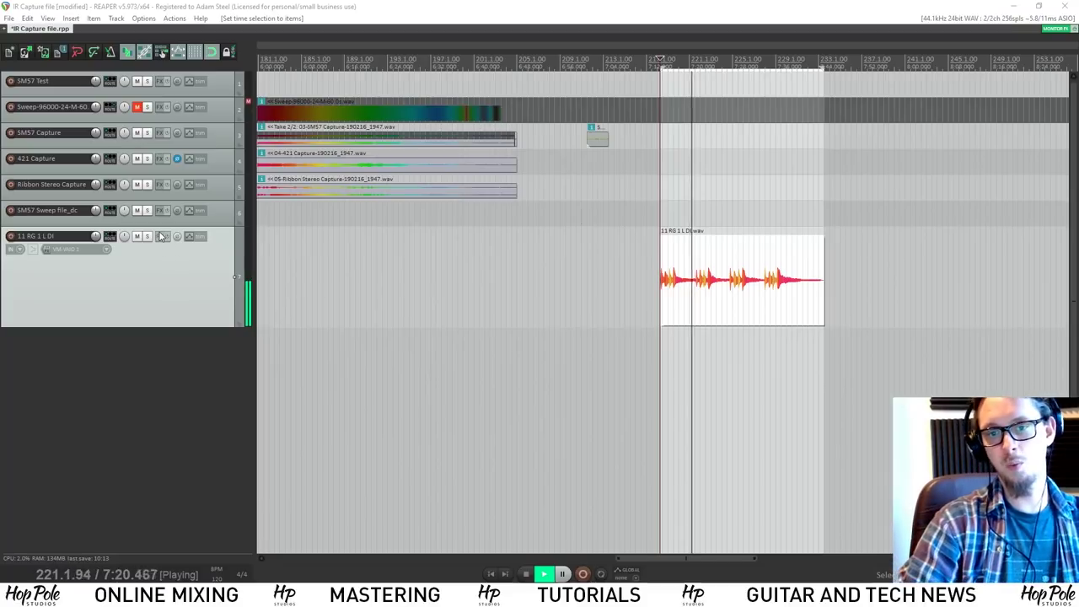
click(699, 307)
key(space)
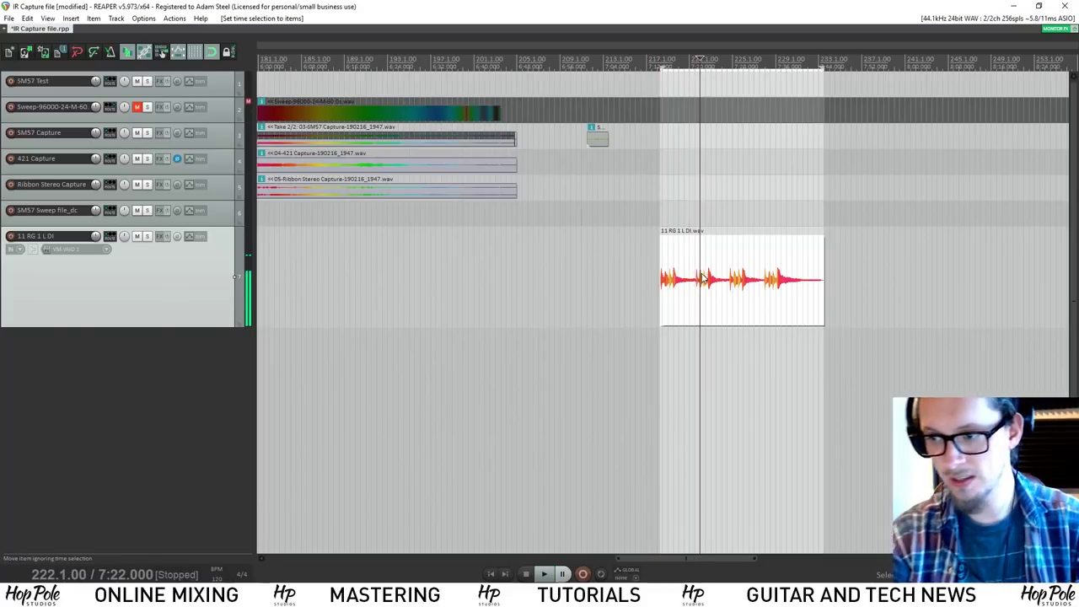
scroll(655, 301, up, 4)
- Add Thermionik Marshland 800 to the 11 RG 1 L DI track with gain 6.34 and output -4.0dB
click(160, 236)
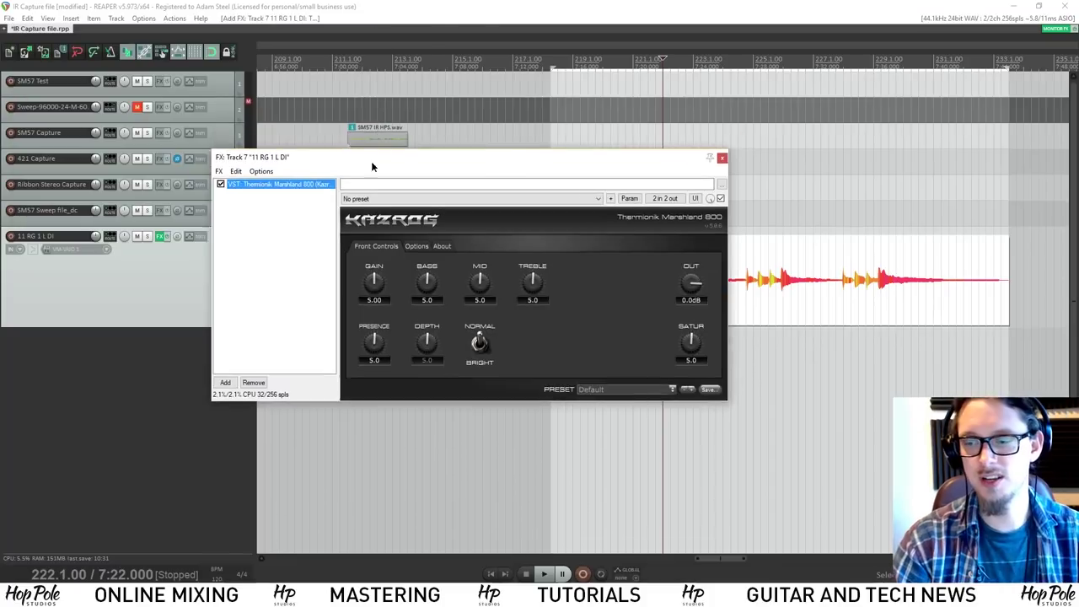
drag(373, 164, 424, 246)
drag(419, 379, 437, 335)
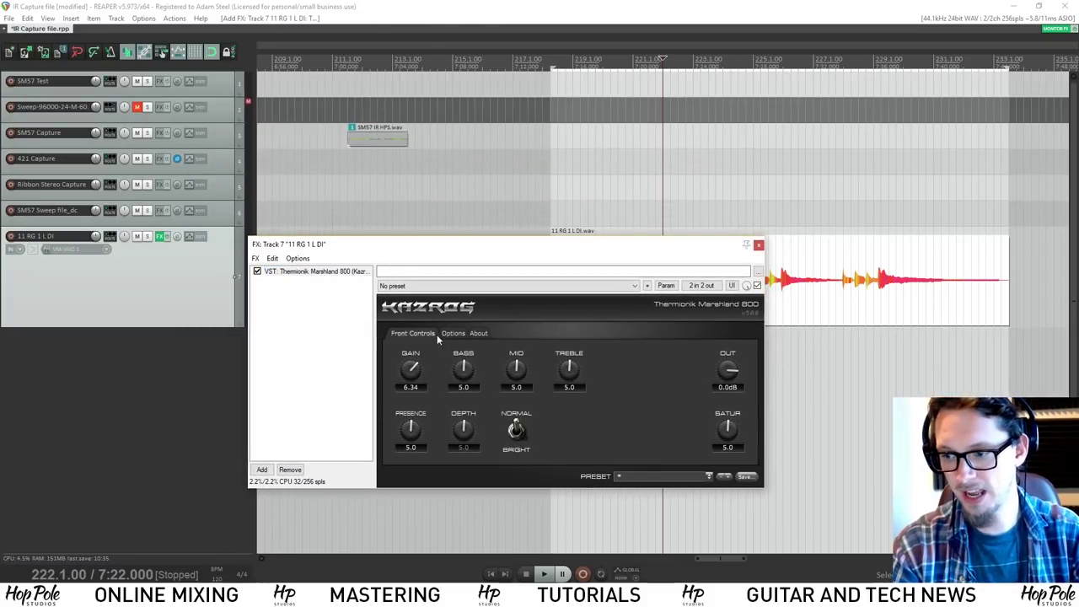
drag(731, 371, 734, 222)
key(space)
drag(658, 246, 607, 235)
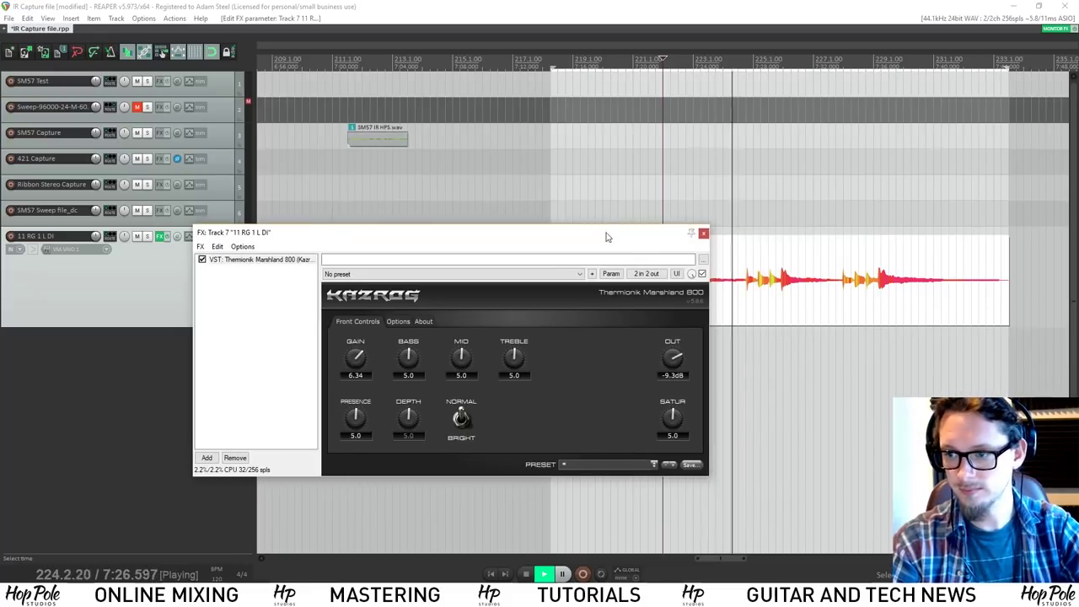
drag(673, 356, 680, 329)
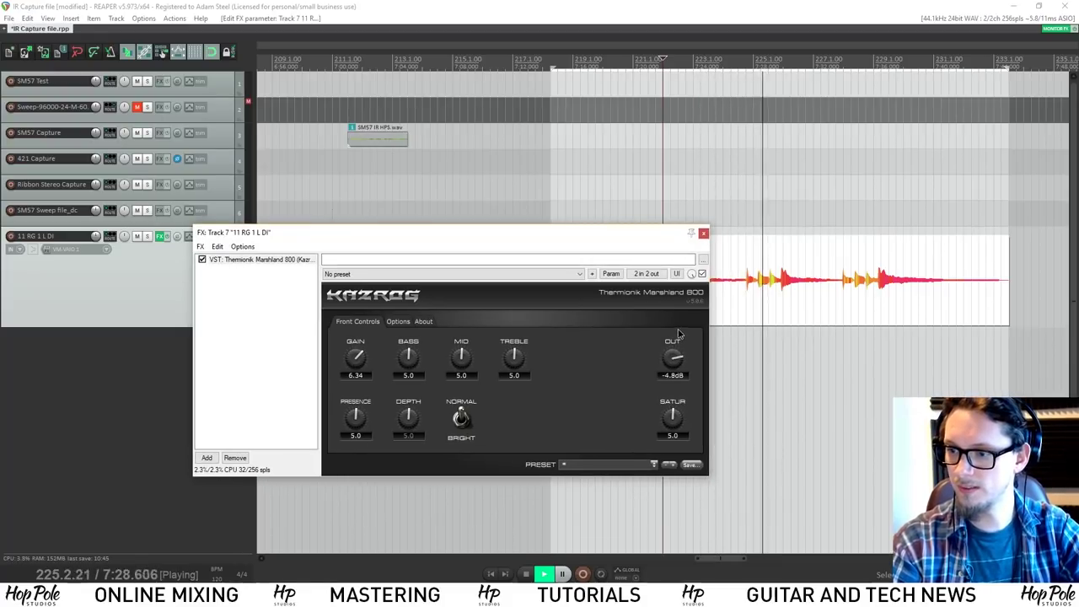
key(space)
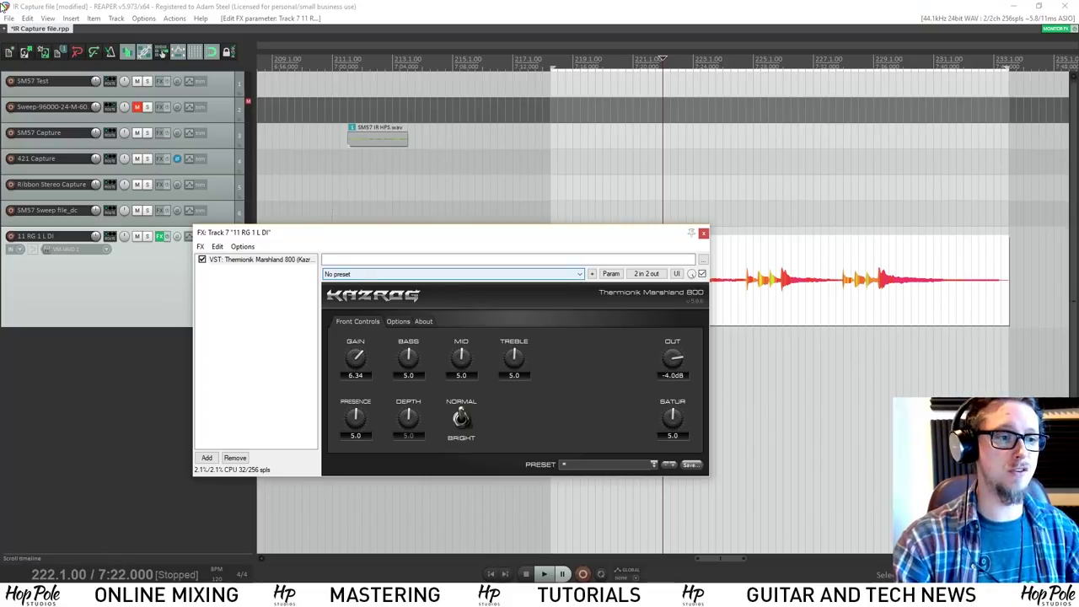
key(alt+Tab)
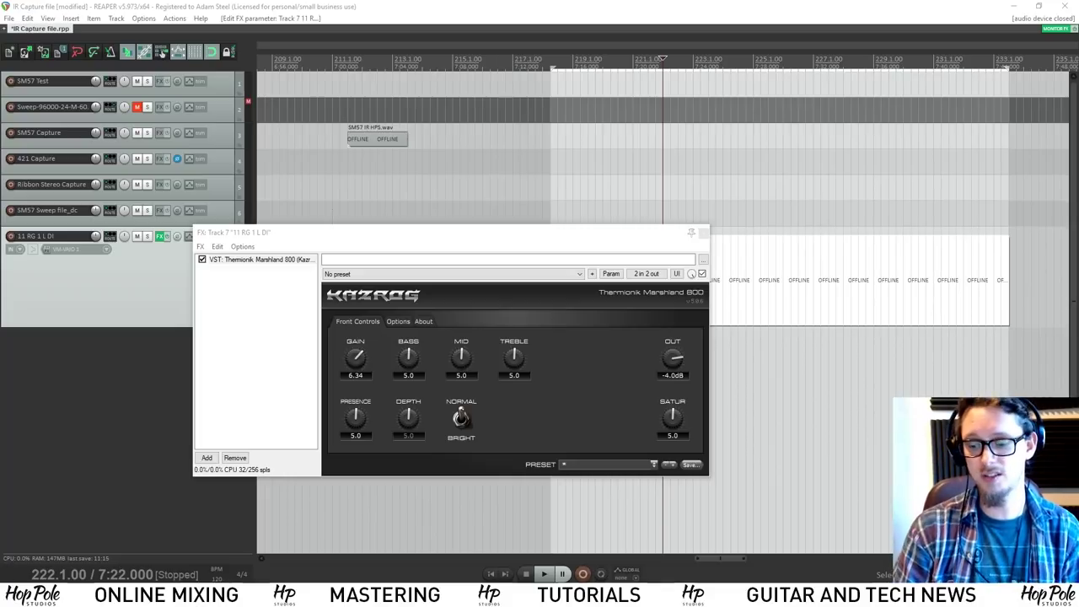
click(762, 279)
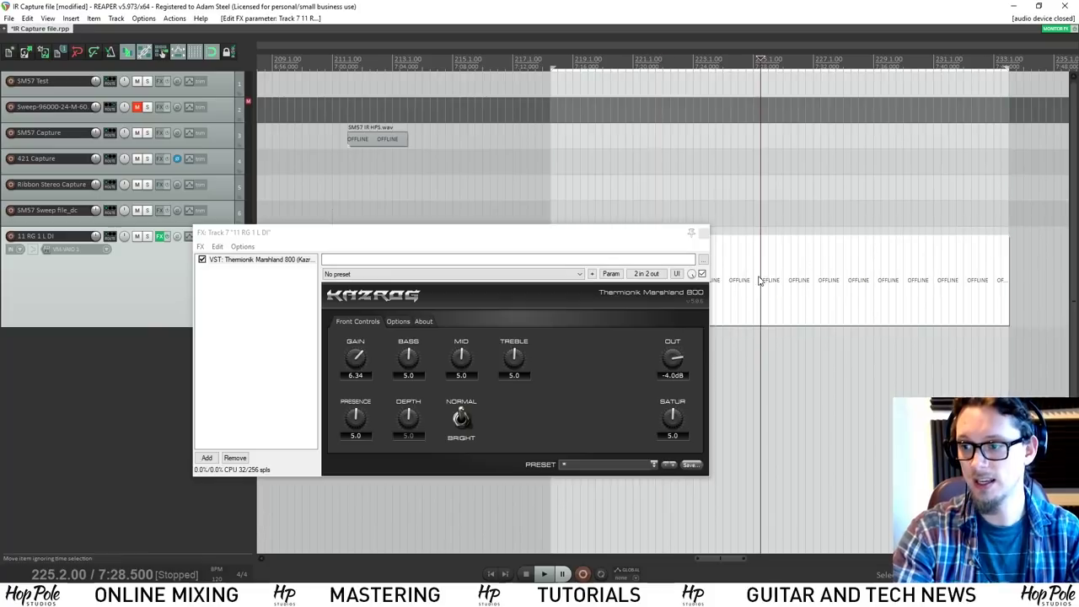
click(280, 292)
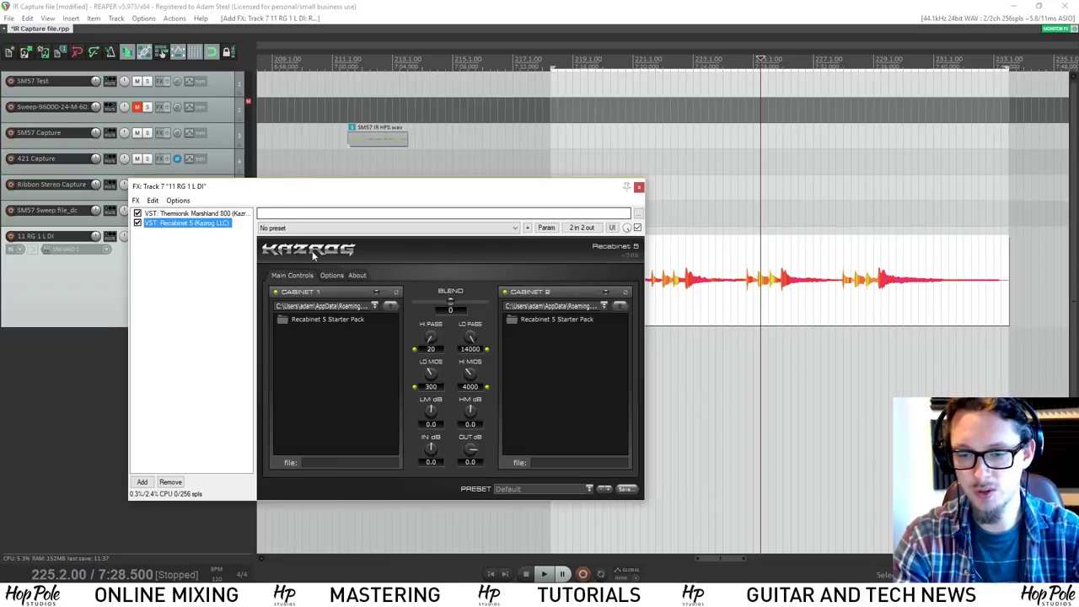
- Load SM57 IR HPS.wav from the E: Dropbox impulse folder into Recabinet 5's Cabinet 1
click(375, 309)
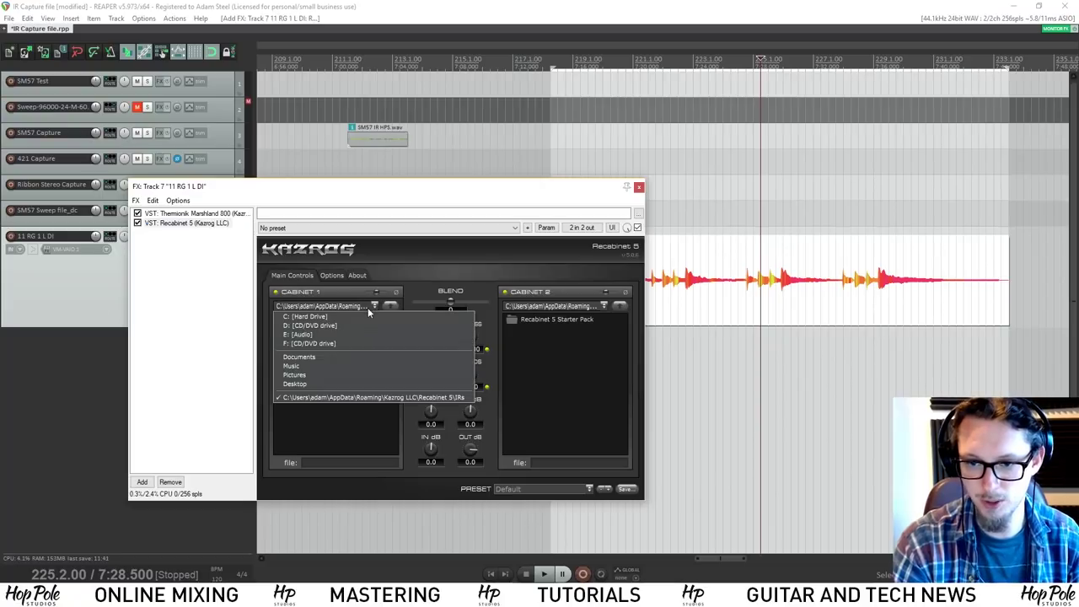
click(322, 340)
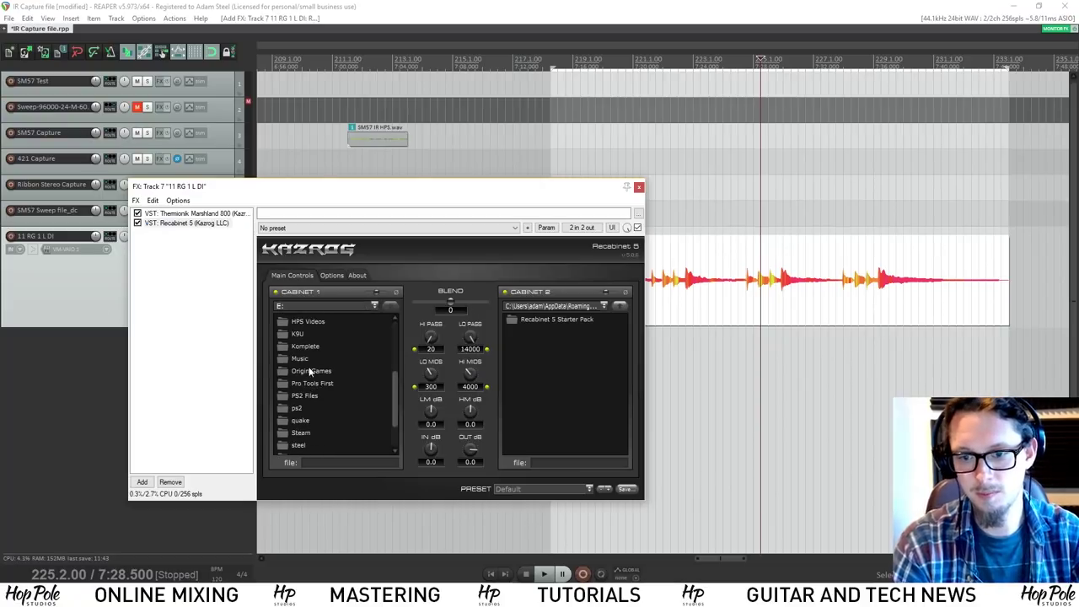
scroll(306, 361, down, 1)
double_click(297, 352)
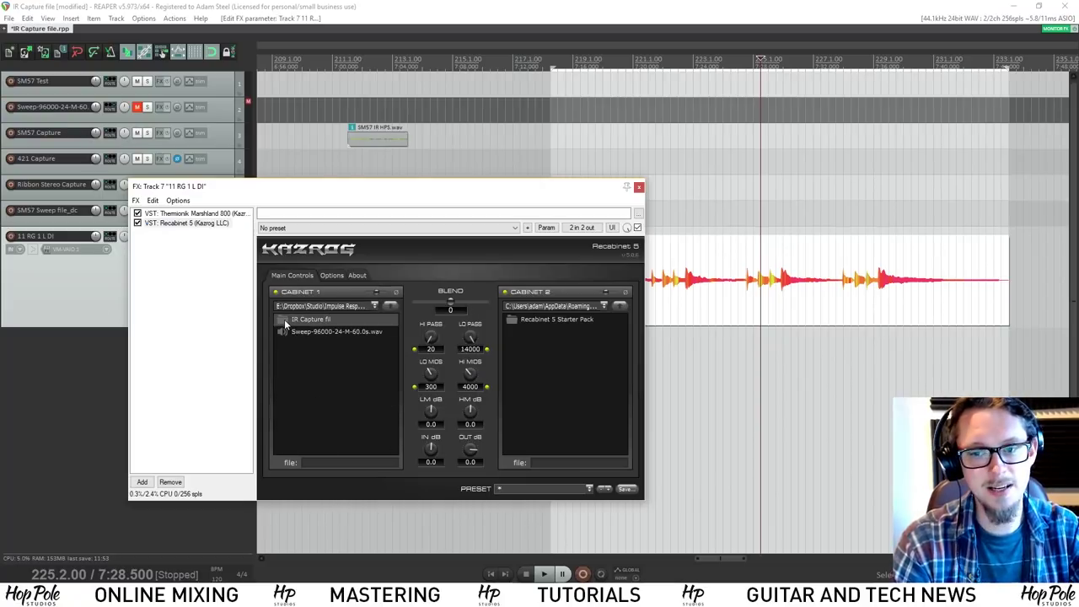
double_click(306, 324)
click(311, 431)
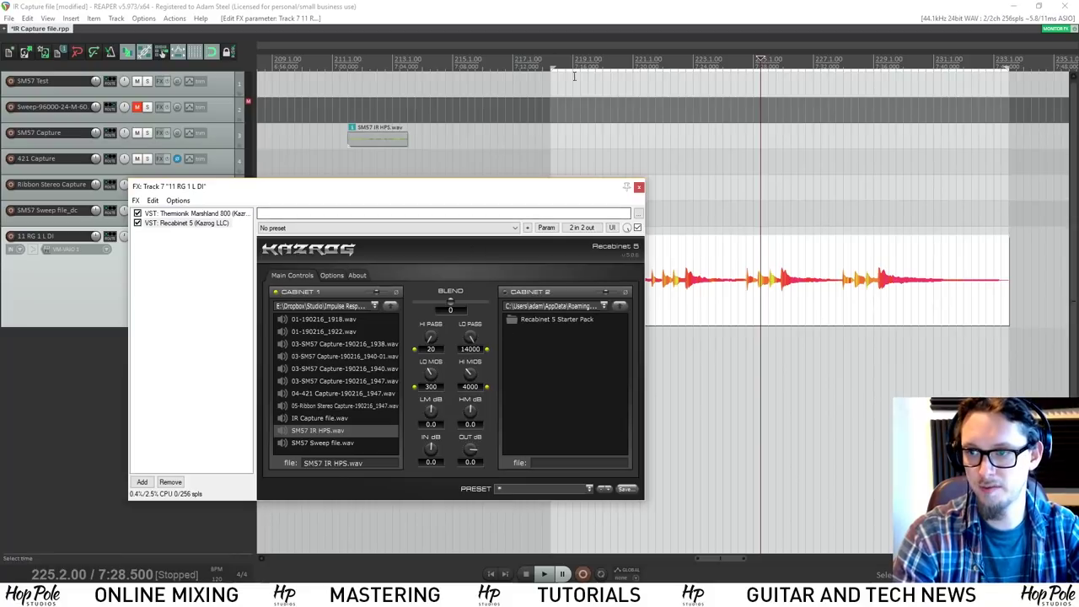
- Compare the sound from bar 218 with Recabinet 5 bypassed, then re-enable it
click(517, 114)
click(137, 223)
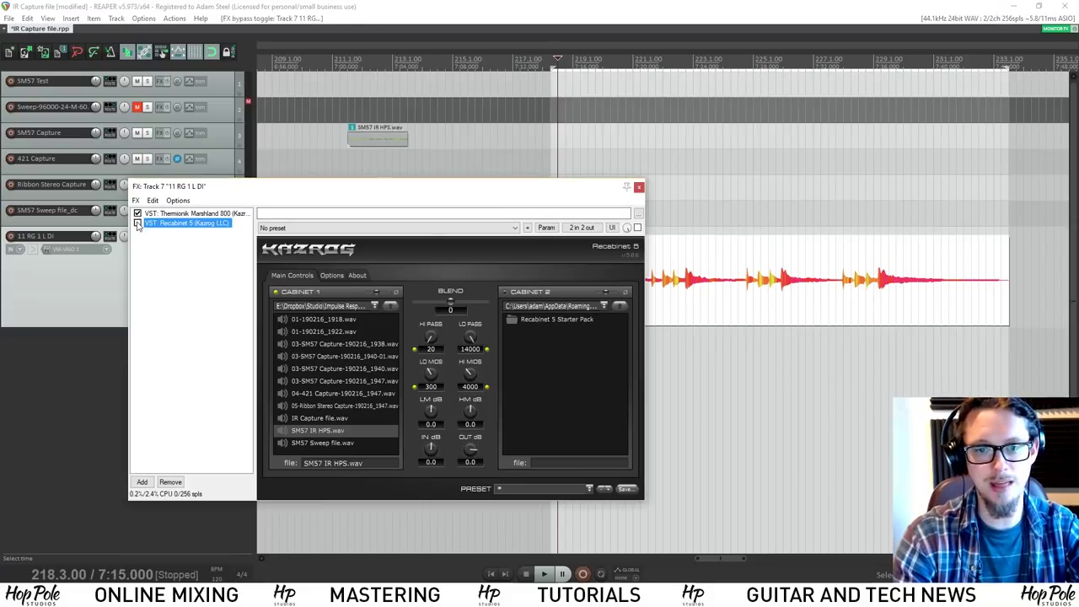
key(space)
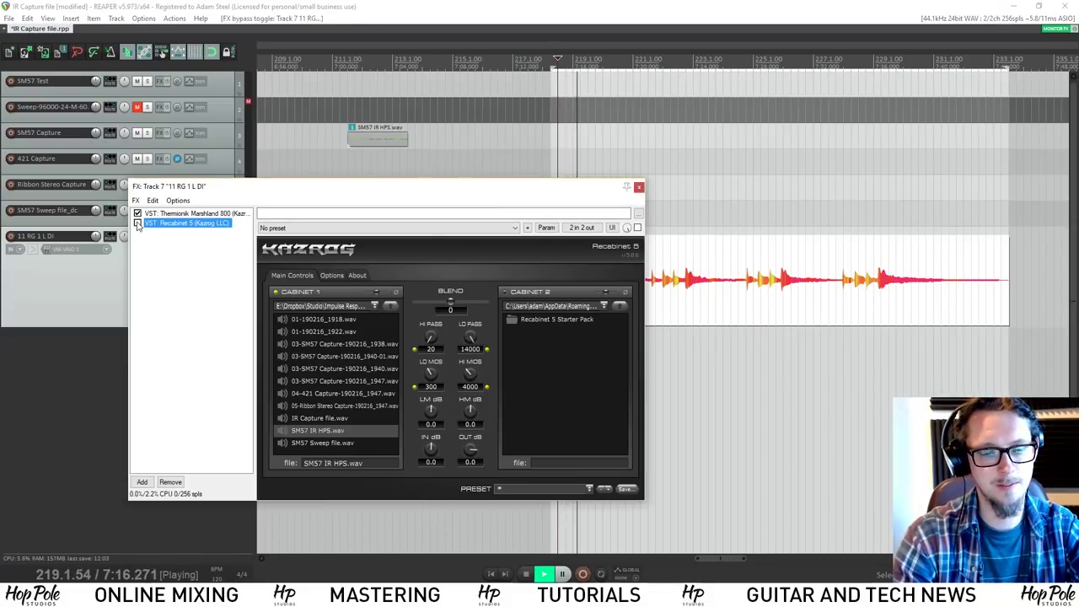
click(138, 223)
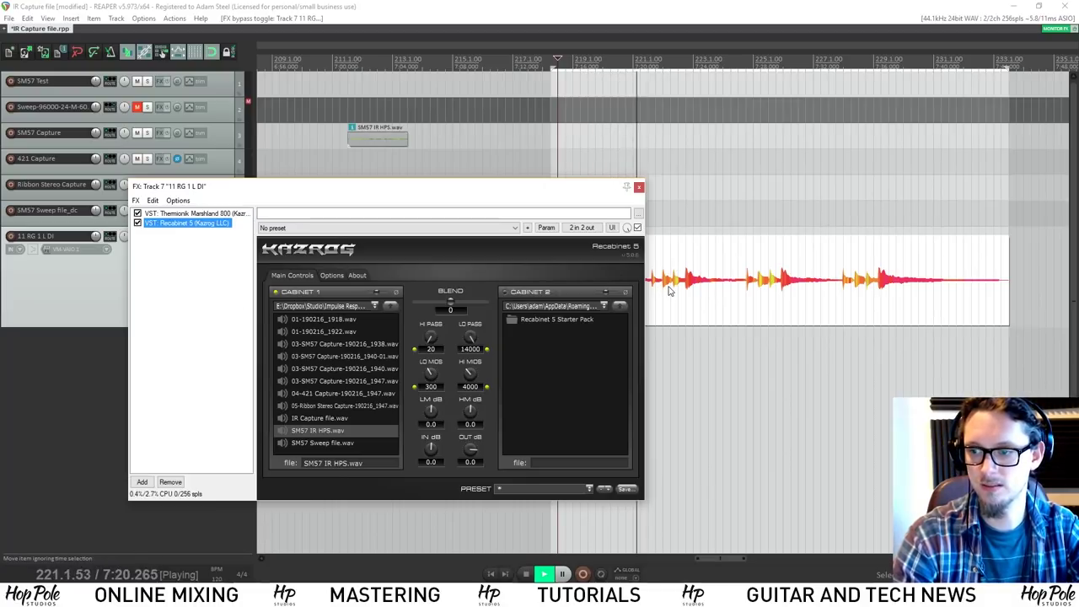
- Lower the Marshland amp output to -5.5dB and audition the result
key(Up)
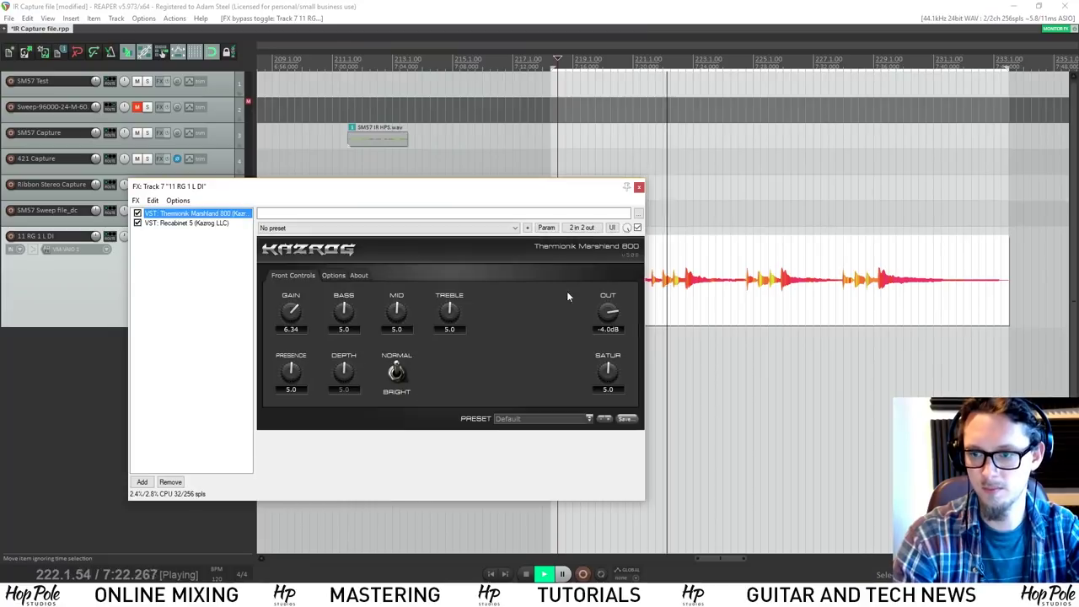
drag(601, 315, 564, 304)
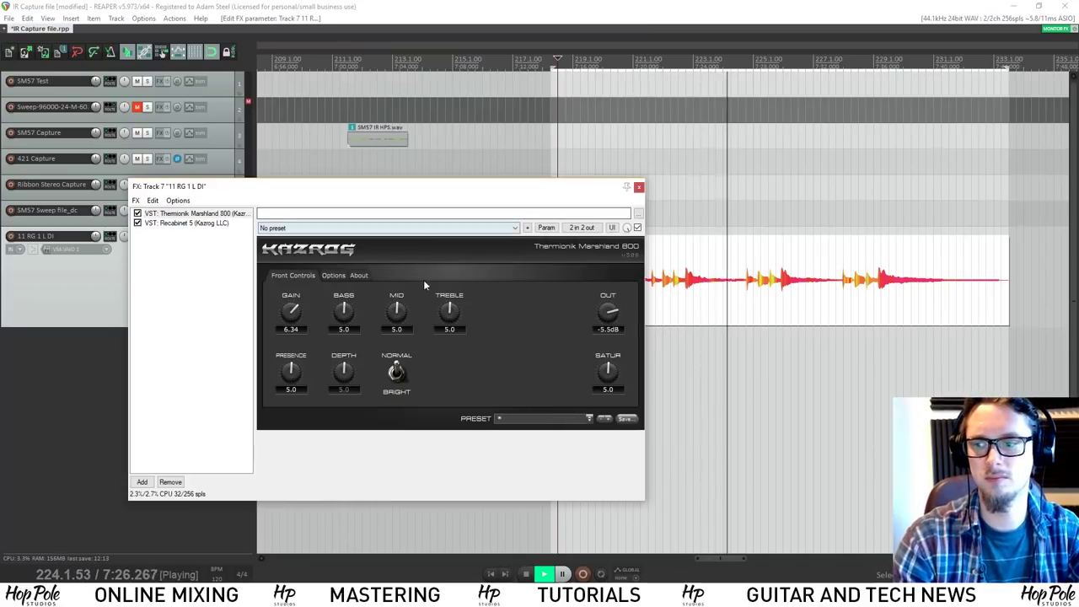
mouse_move(434, 187)
mouse_down()
mouse_move(420, 168)
mouse_move(452, 176)
mouse_up()
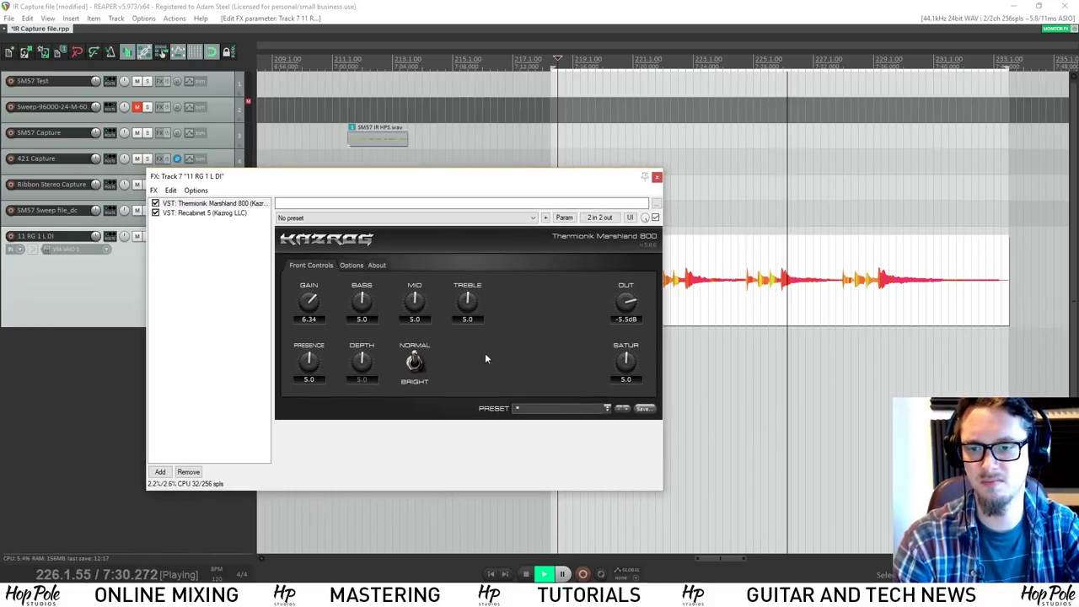
key(space)
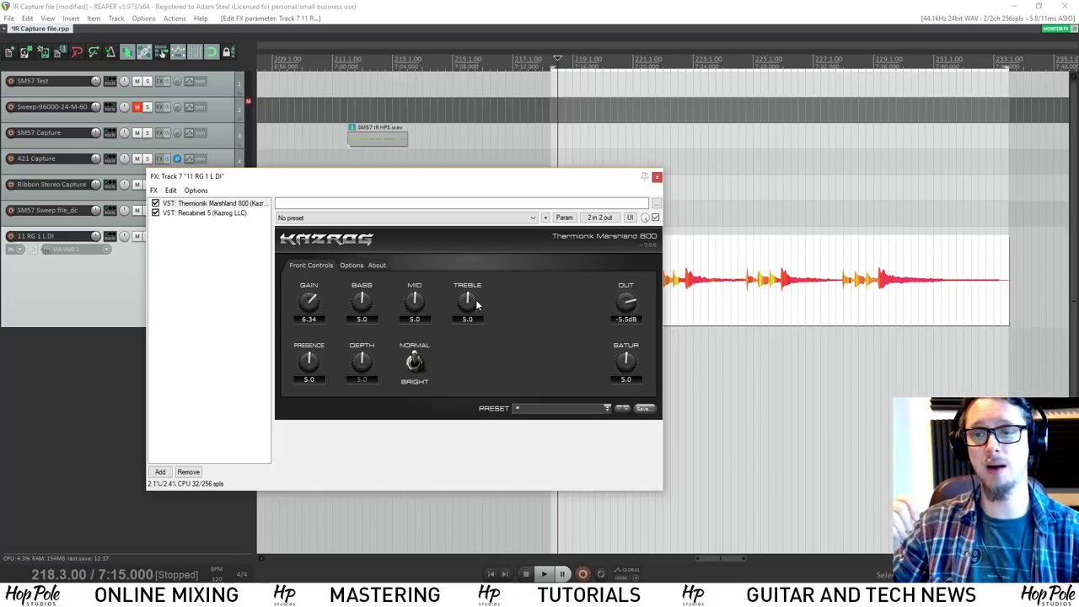
key(space)
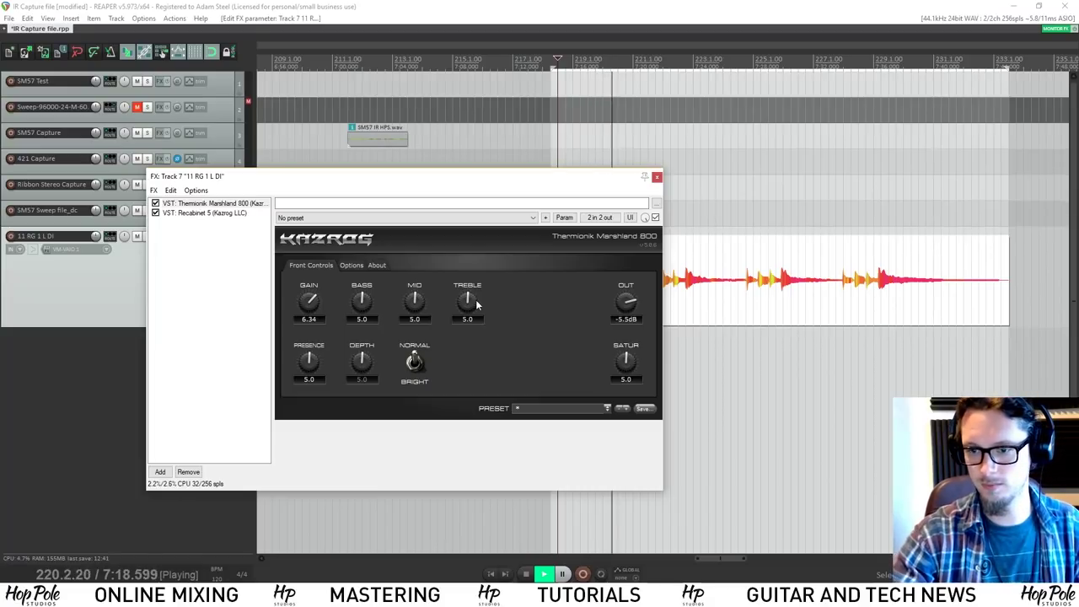
key(space)
- Set the Marshland to mid 3.6, bass 6.6, presence 6.6, gain 10.00 and output -6.8dB
drag(414, 301, 468, 285)
drag(356, 310, 369, 282)
key(space)
drag(308, 360, 320, 343)
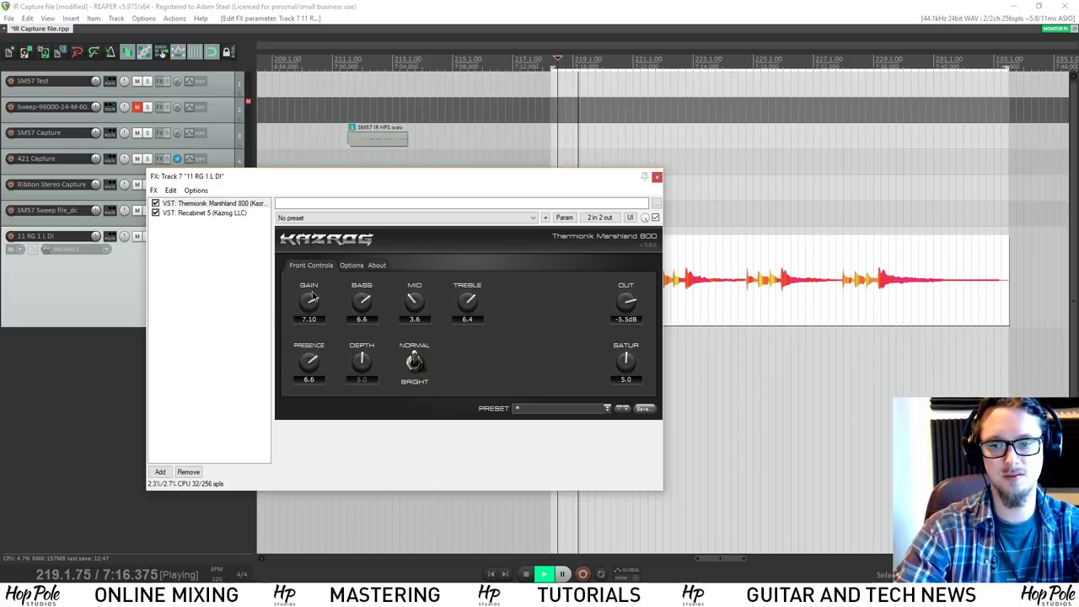
drag(308, 302, 325, 211)
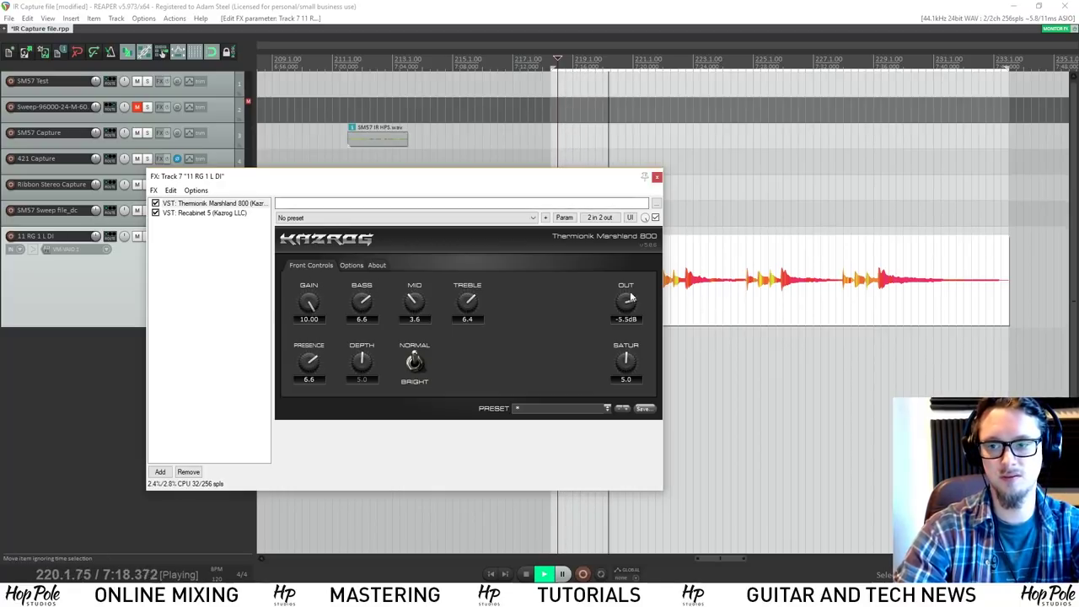
drag(626, 304, 626, 313)
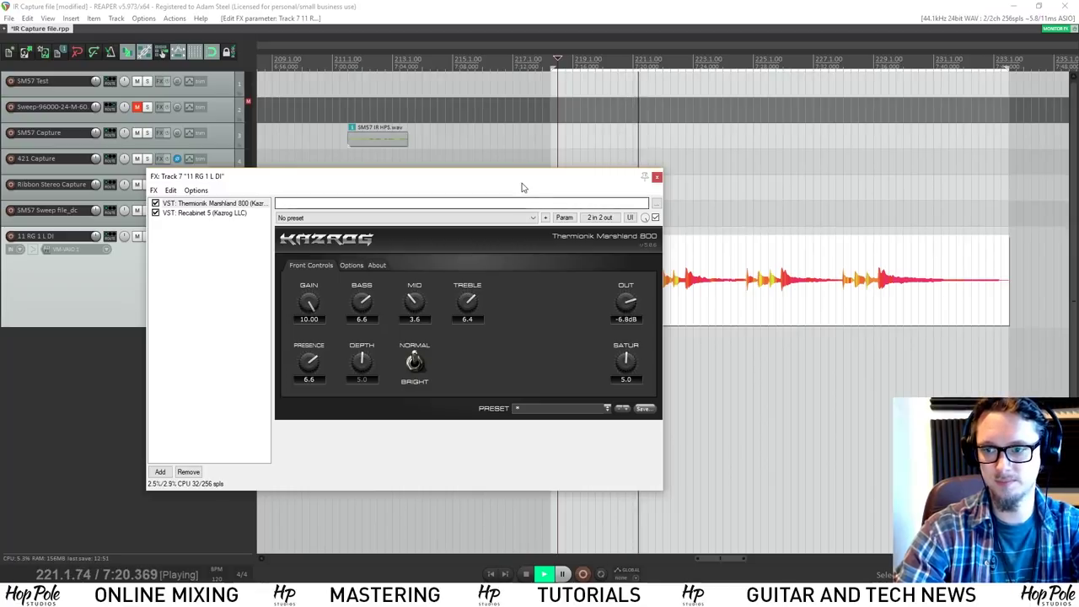
drag(520, 179, 835, 380)
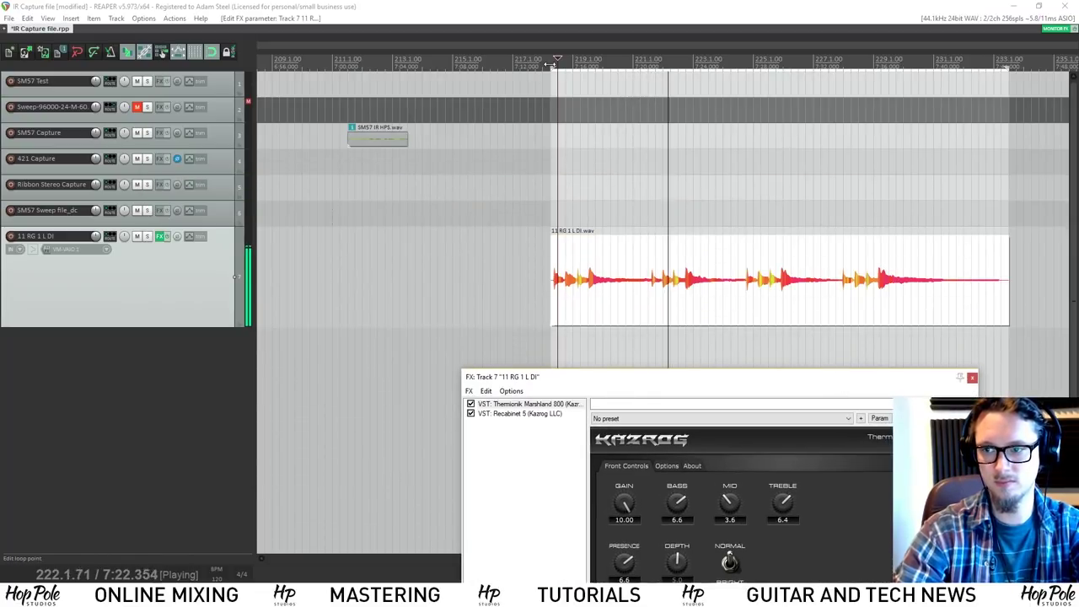
- Trim the start of the 11 RG 1 L DI item by dragging its left edge right
click(550, 135)
key(space)
key(space)
scroll(540, 295, up, 5)
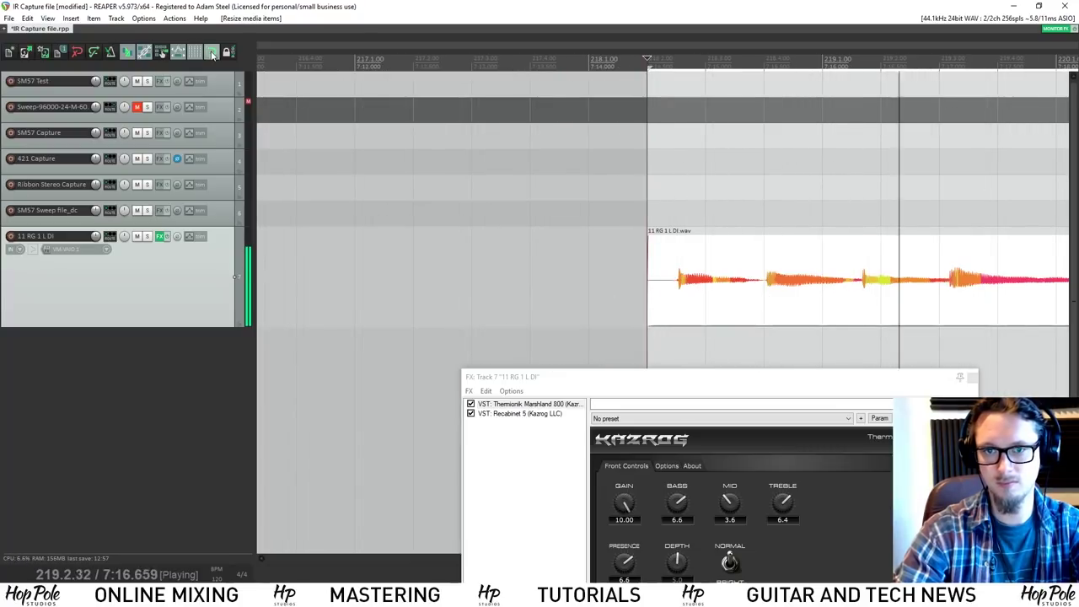
drag(650, 283, 678, 284)
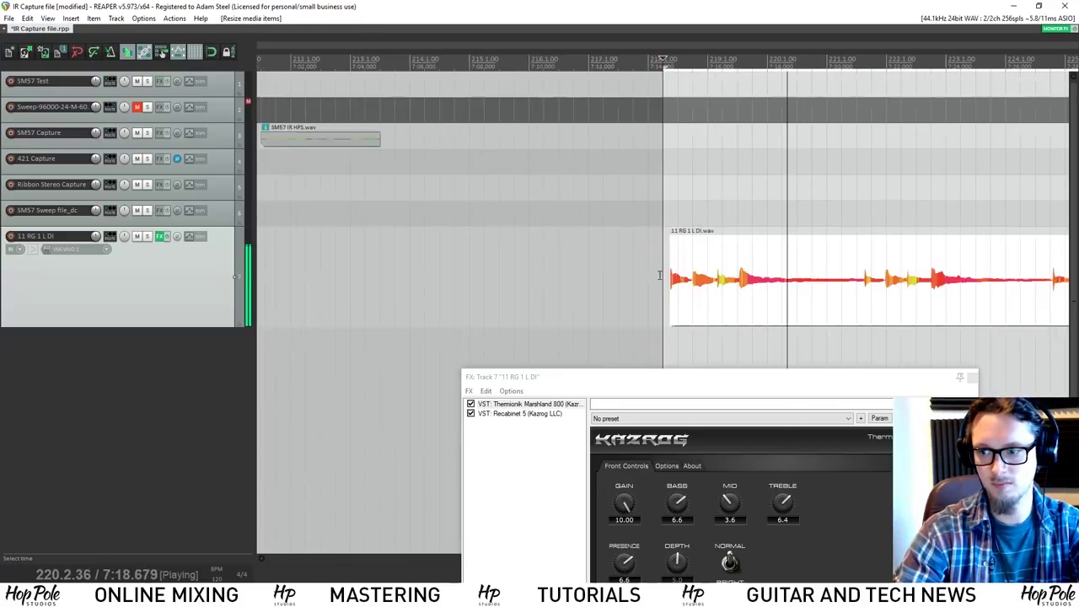
scroll(669, 265, left, 1)
key(space)
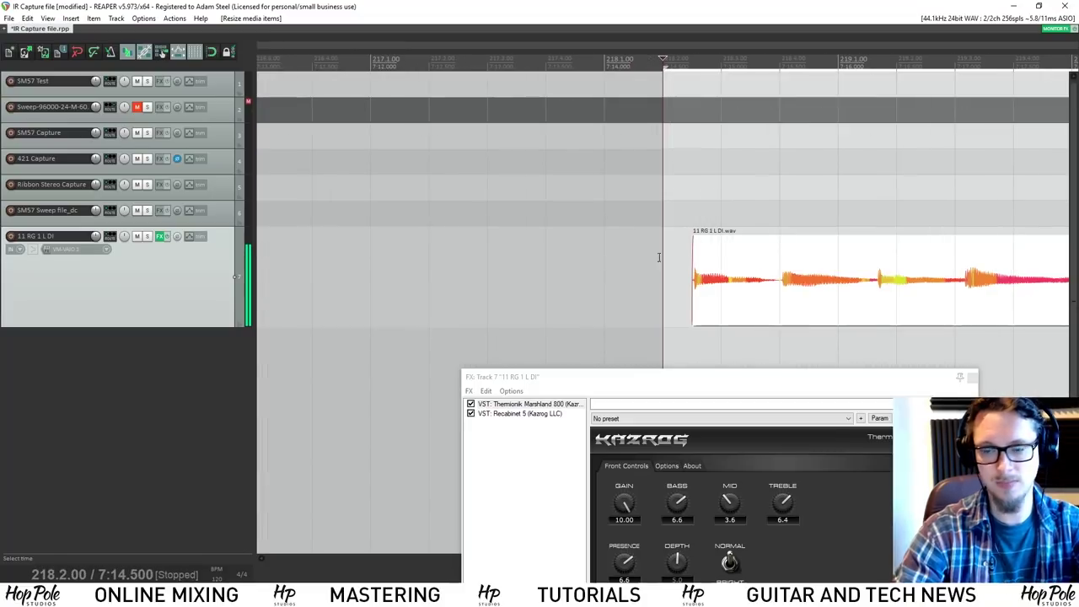
scroll(521, 269, down, 3)
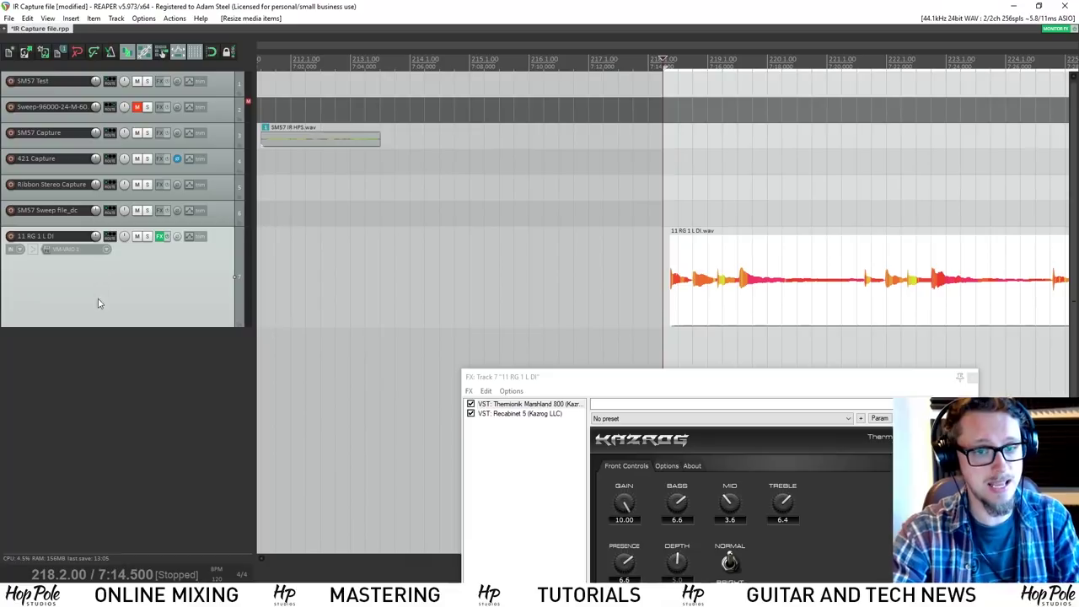
- Add a new empty track 8 below 11 RG 1 L DI and make it taller
double_click(98, 350)
drag(163, 354, 163, 431)
scroll(543, 98, up, 2)
scroll(557, 101, down, 2)
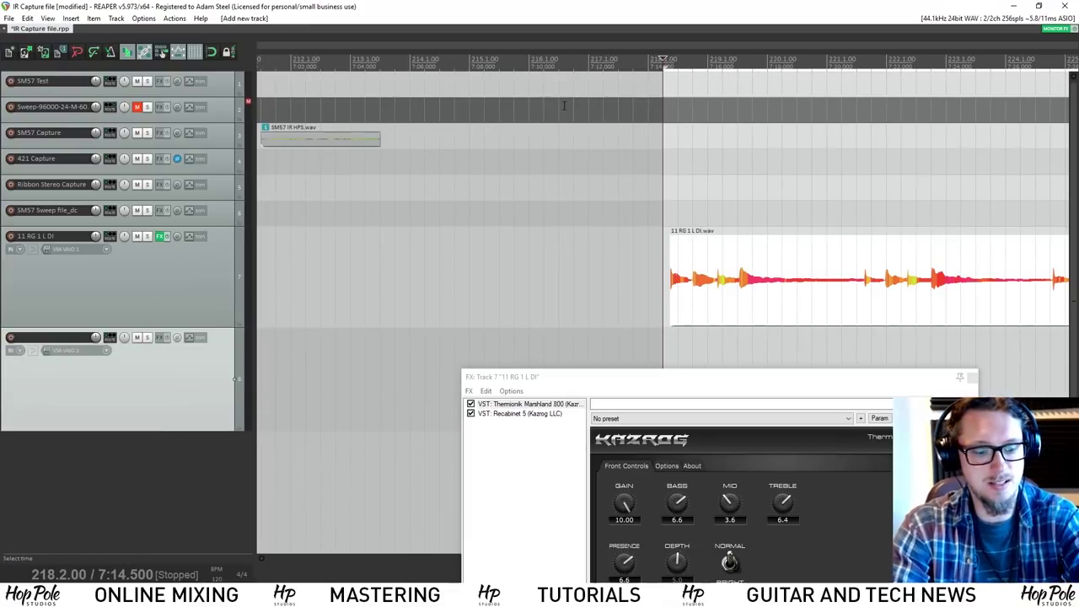
- Open the media import window, go up to the album mix folder, then close it
key(Insert)
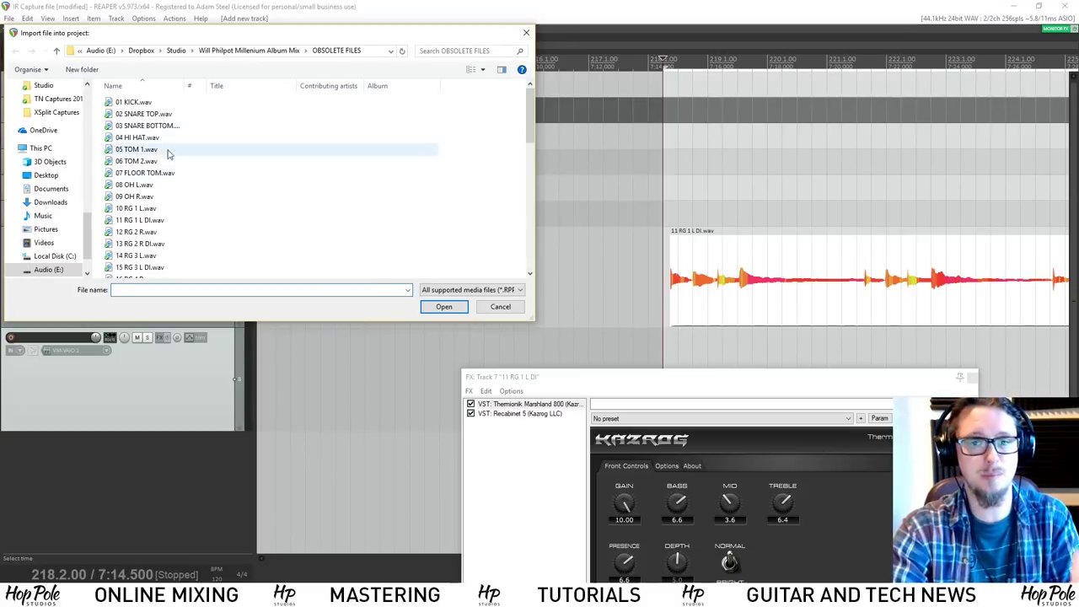
click(244, 51)
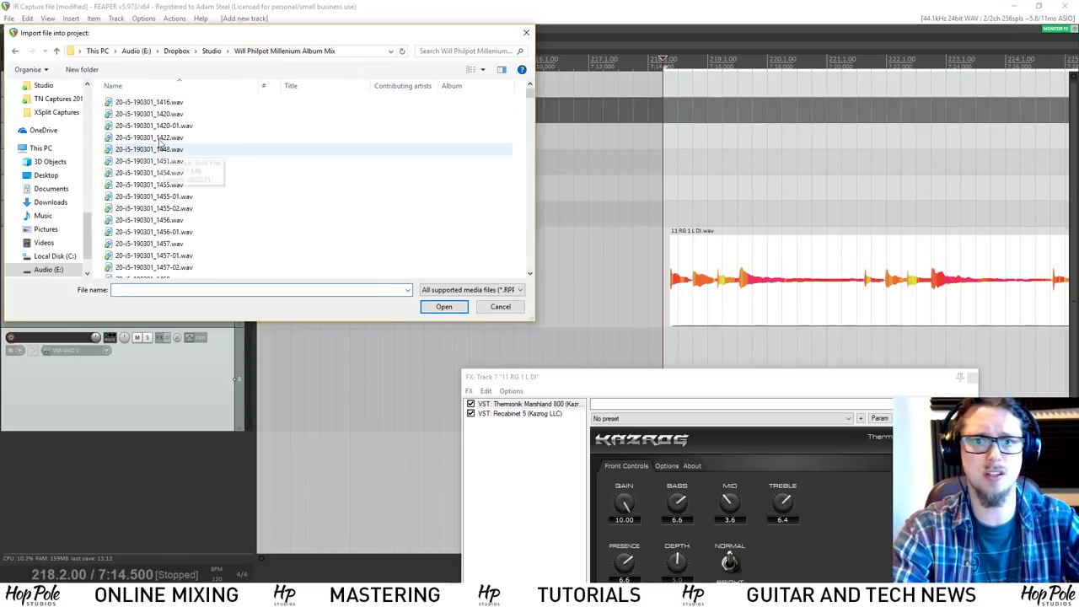
key(Escape)
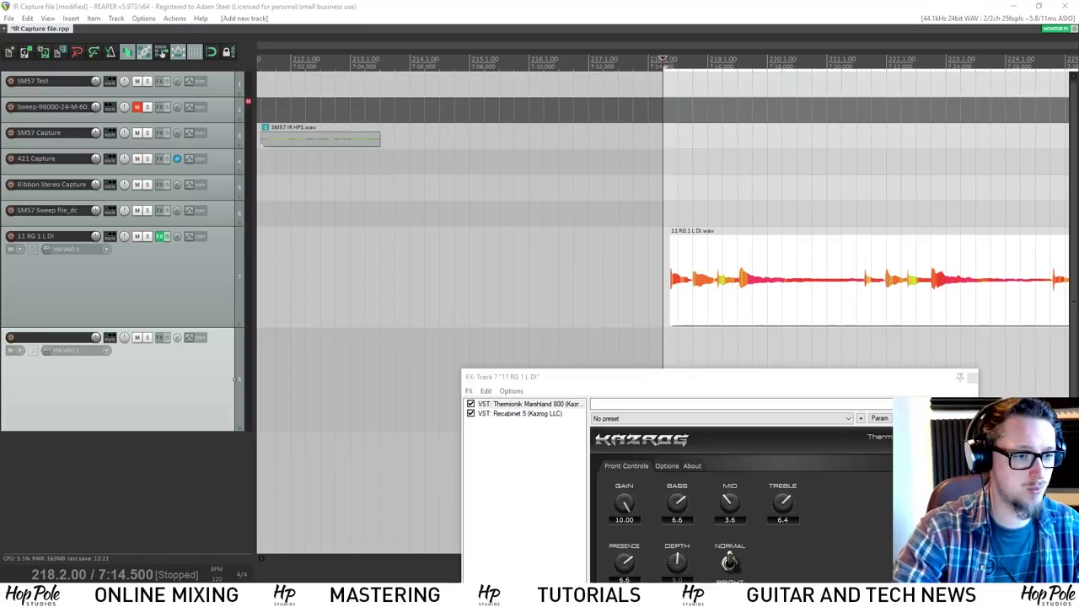
- Slide the 13 RG 2 R DI item left to line up with track 7's item
scroll(416, 311, down, 5)
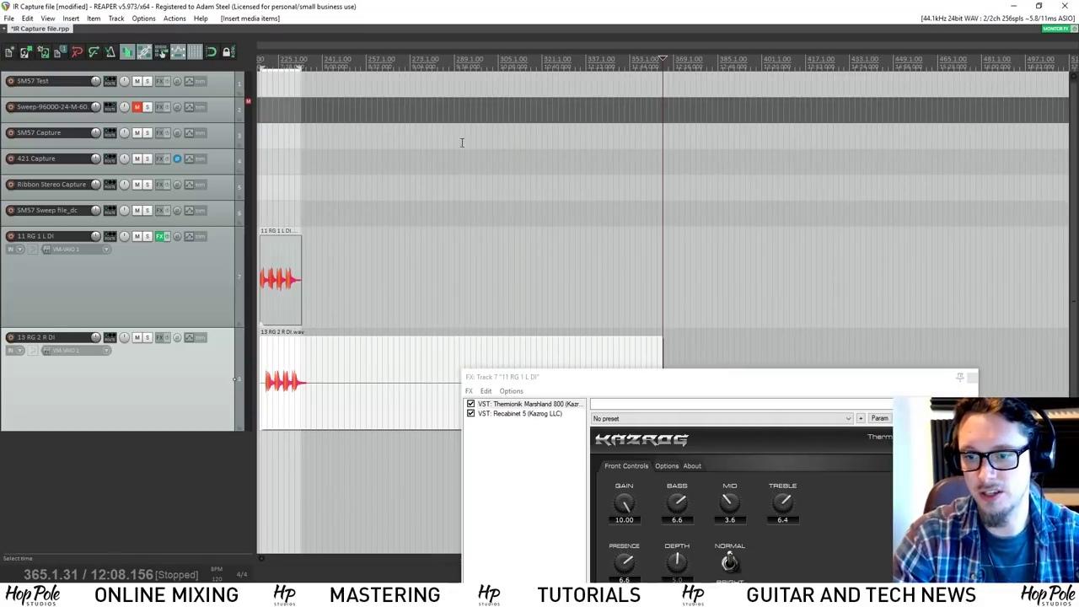
click(263, 62)
scroll(571, 160, up, 10)
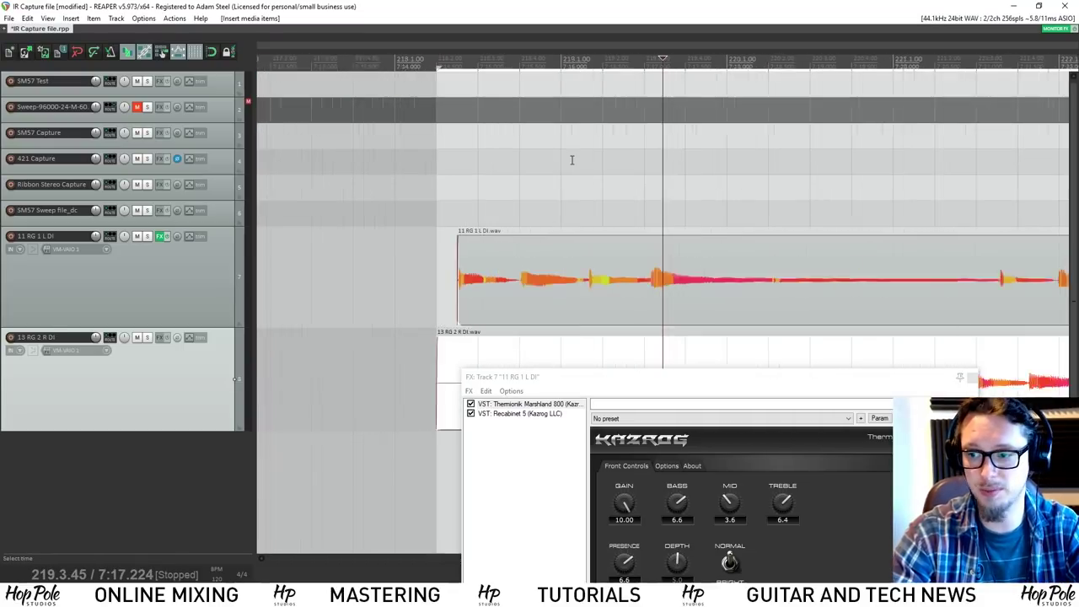
drag(629, 381, 611, 511)
drag(751, 379, 465, 393)
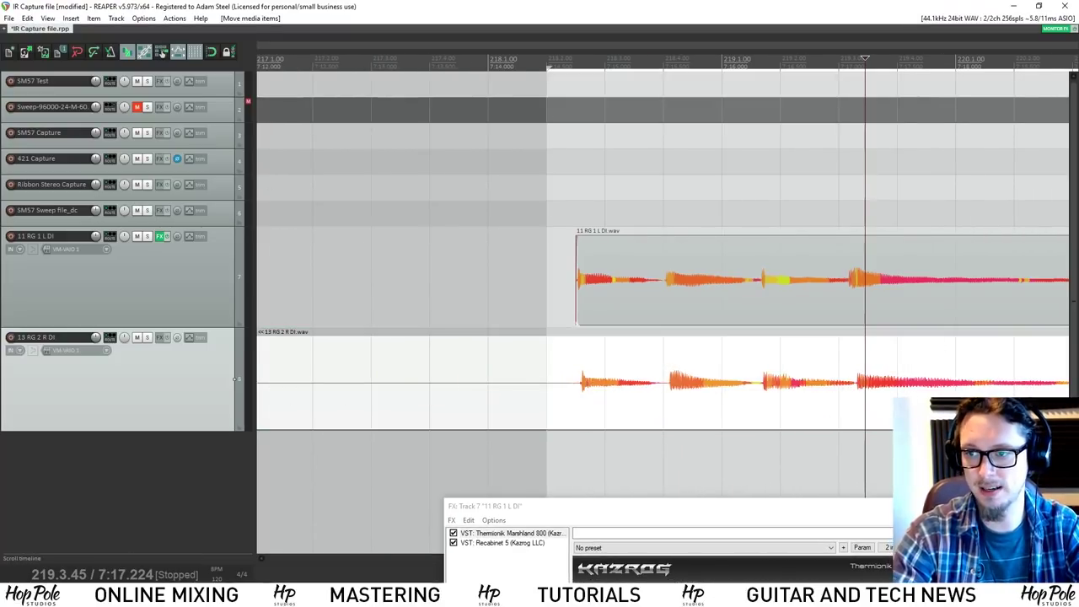
click(581, 61)
click(495, 84)
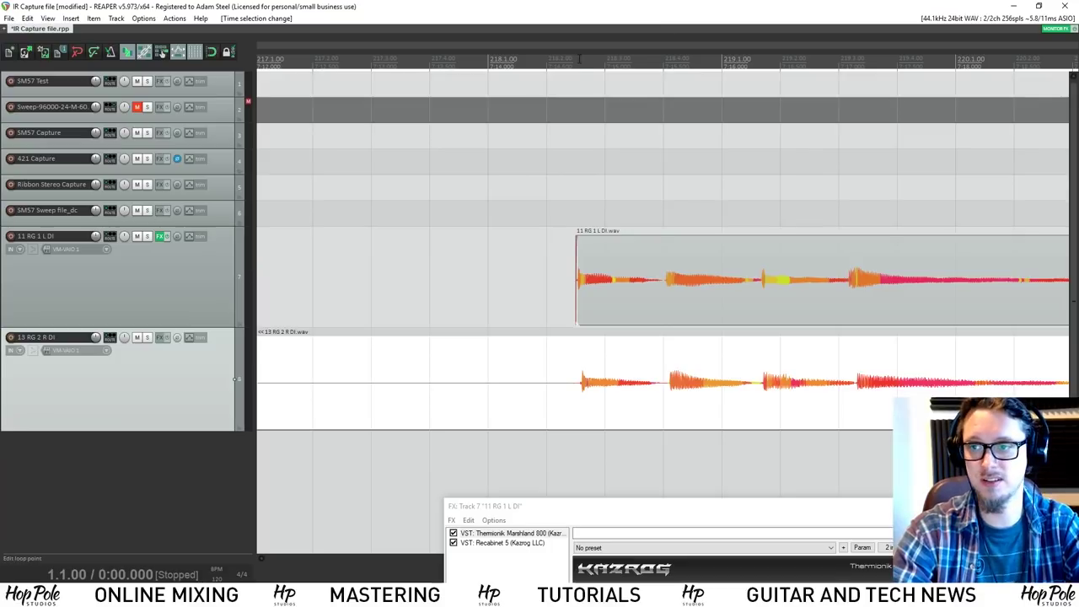
- Pan 11 RG 1 L DI 100% left and 13 RG 2 R DI 100% right
scroll(603, 103, down, 3)
scroll(603, 103, down, 4)
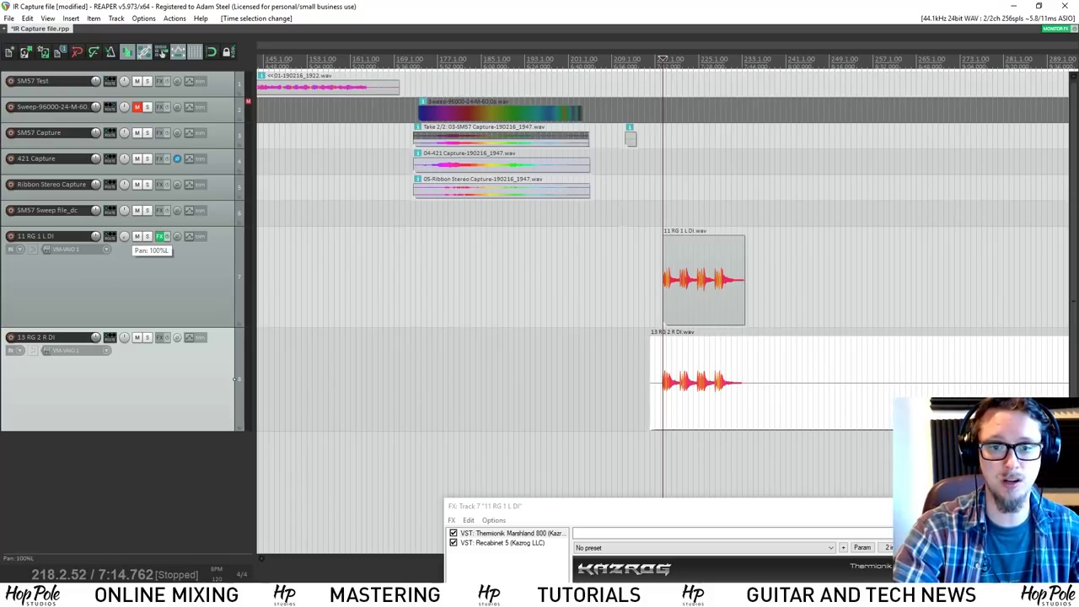
drag(125, 238, 124, 239)
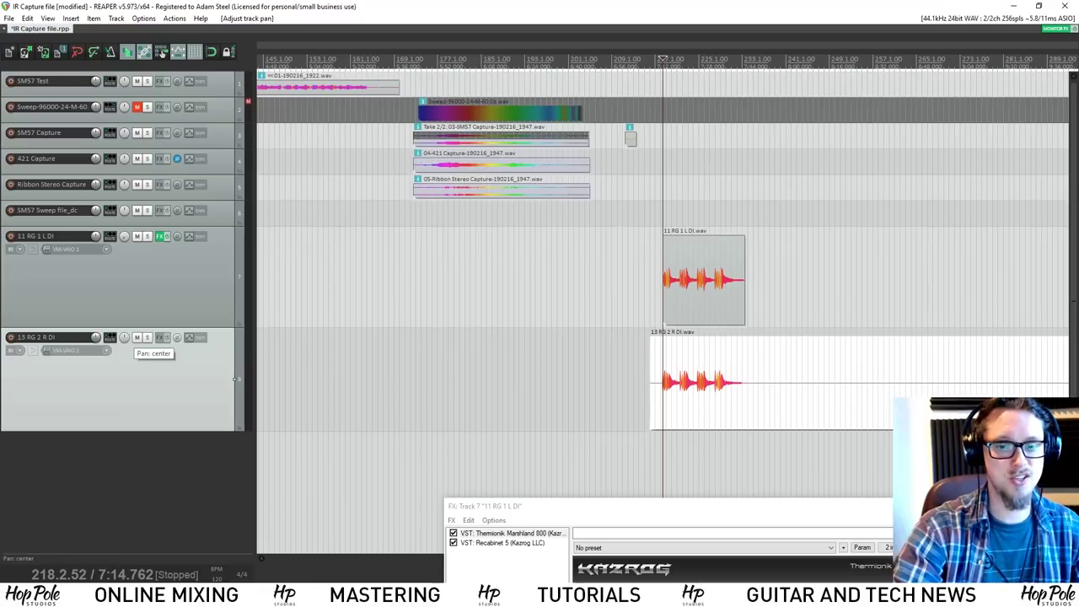
drag(126, 341, 126, 336)
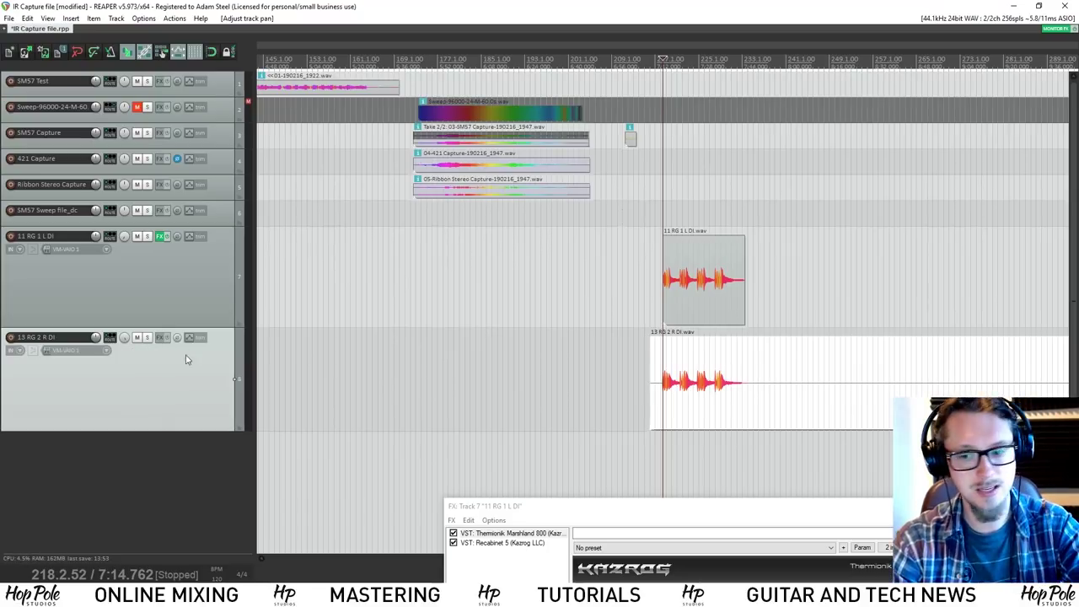
- In the mixer, copy the Marshland amp and Recabinet 5 effects to track 8
key(ctrl+m)
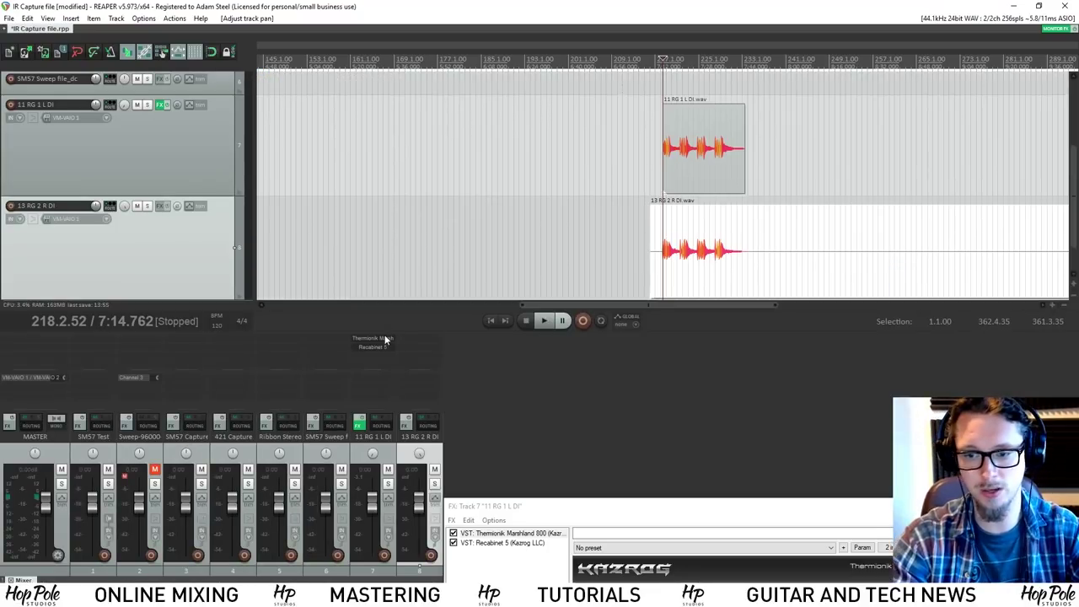
drag(384, 346, 419, 341)
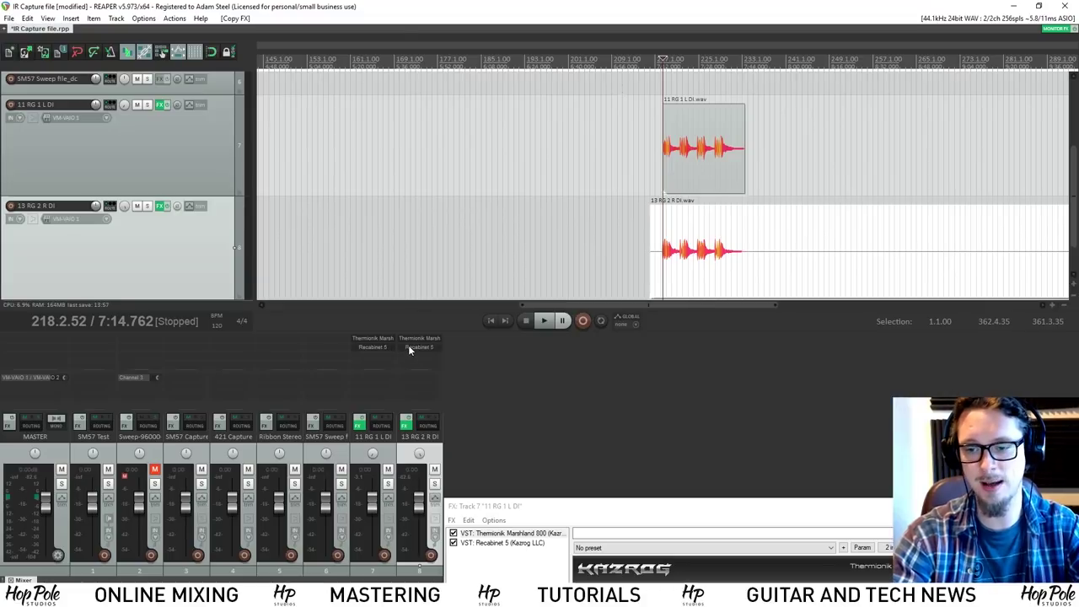
click(413, 352)
drag(202, 33, 284, 105)
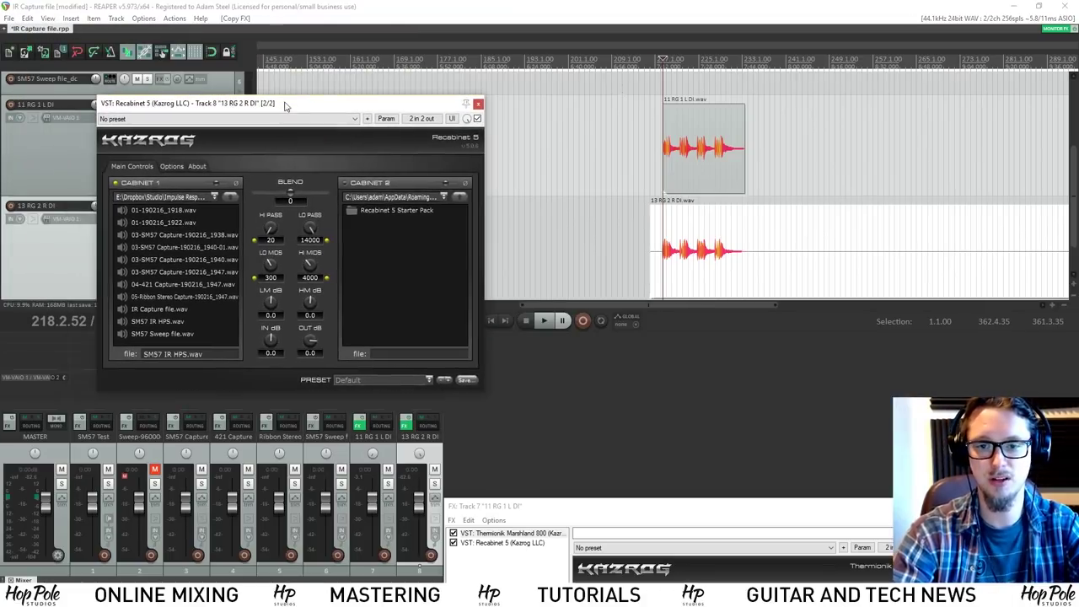
- Play back both DI tracks from before the items to hear the copied chain
scroll(844, 202, up, 10)
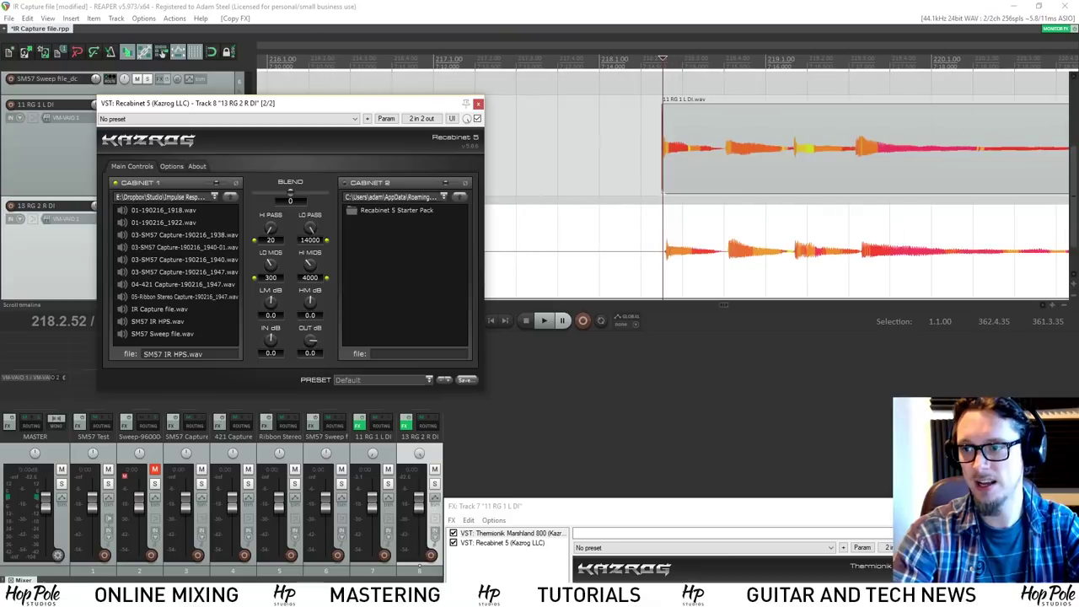
click(597, 61)
key(space)
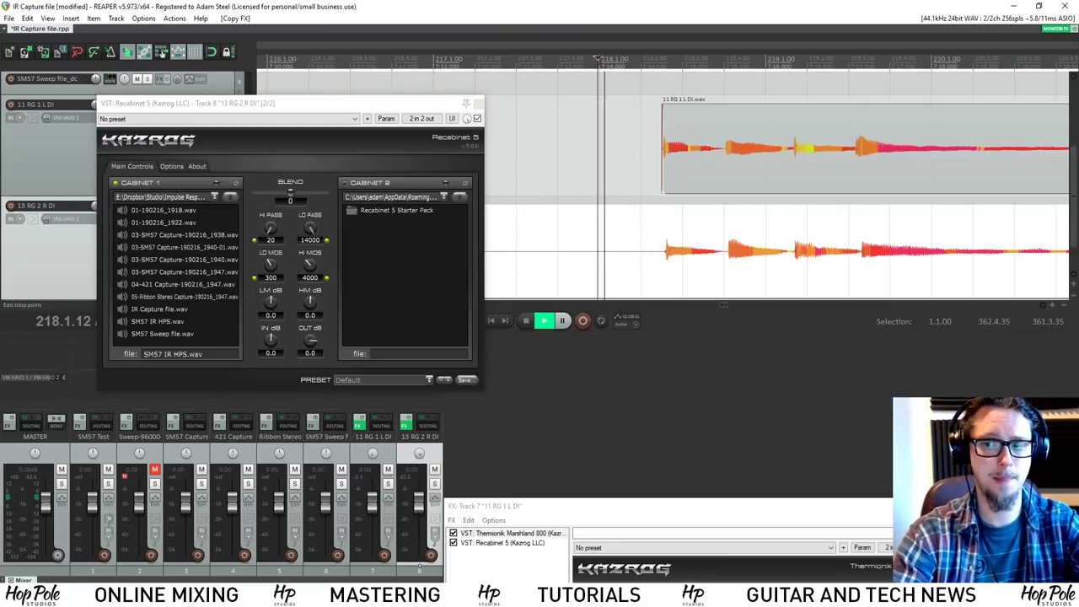
scroll(621, 139, down, 3)
scroll(621, 139, down, 4)
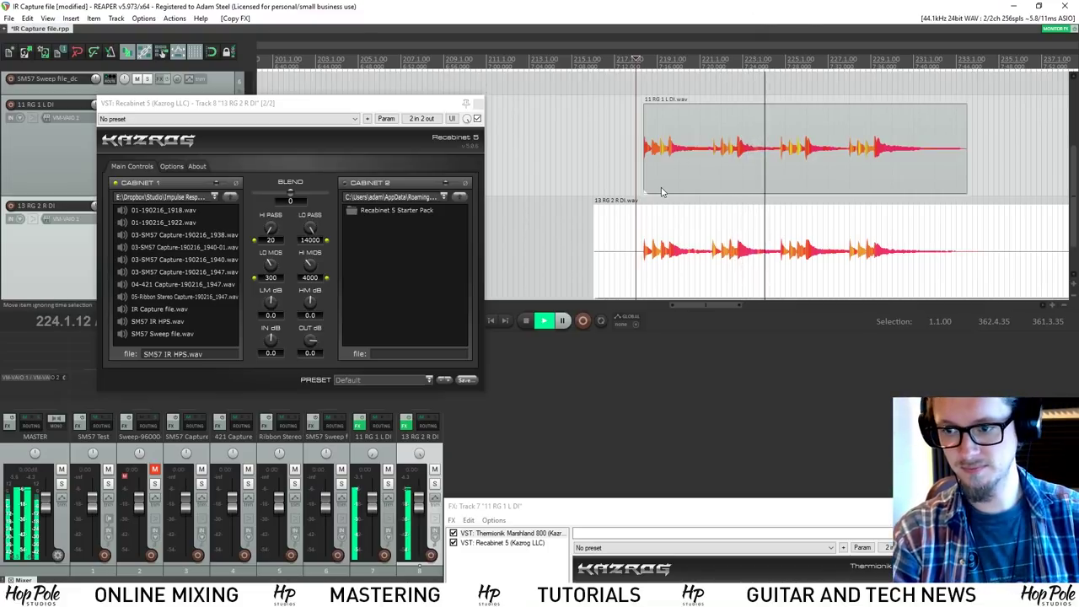
key(space)
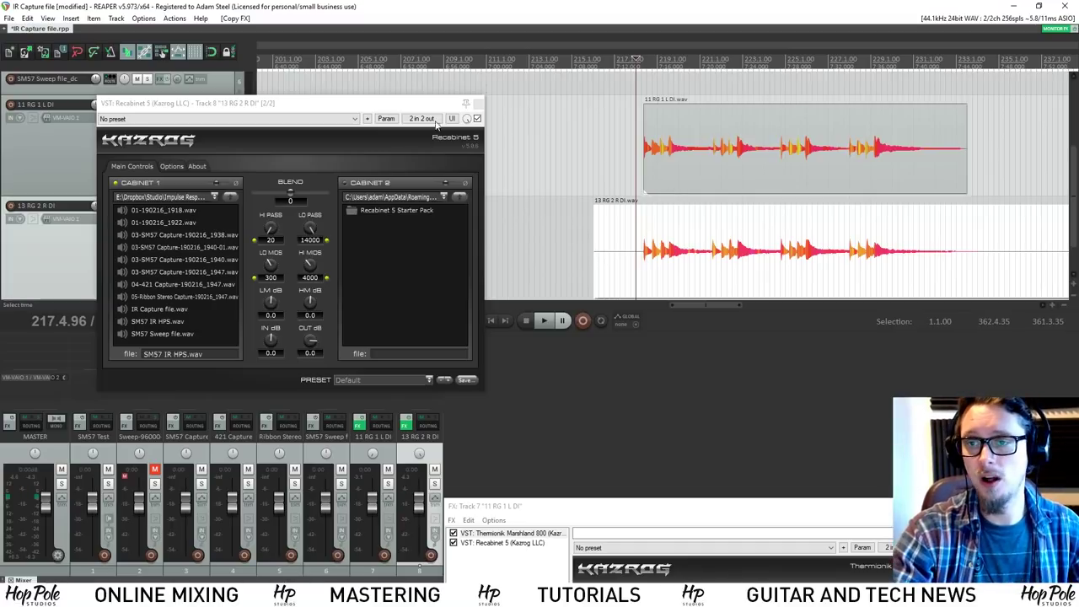
- Close the Recabinet window and delete the stray SM57 IR item on SM57 Capture
click(478, 104)
scroll(552, 154, down, 3)
scroll(552, 155, up, 3)
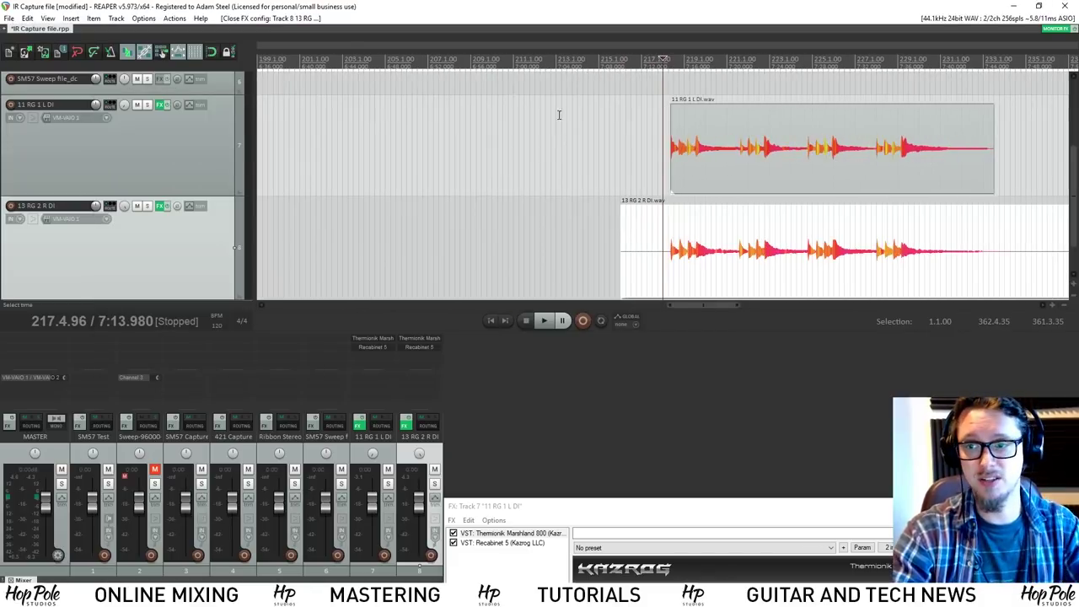
scroll(552, 154, up, 3)
drag(558, 240, 485, 91)
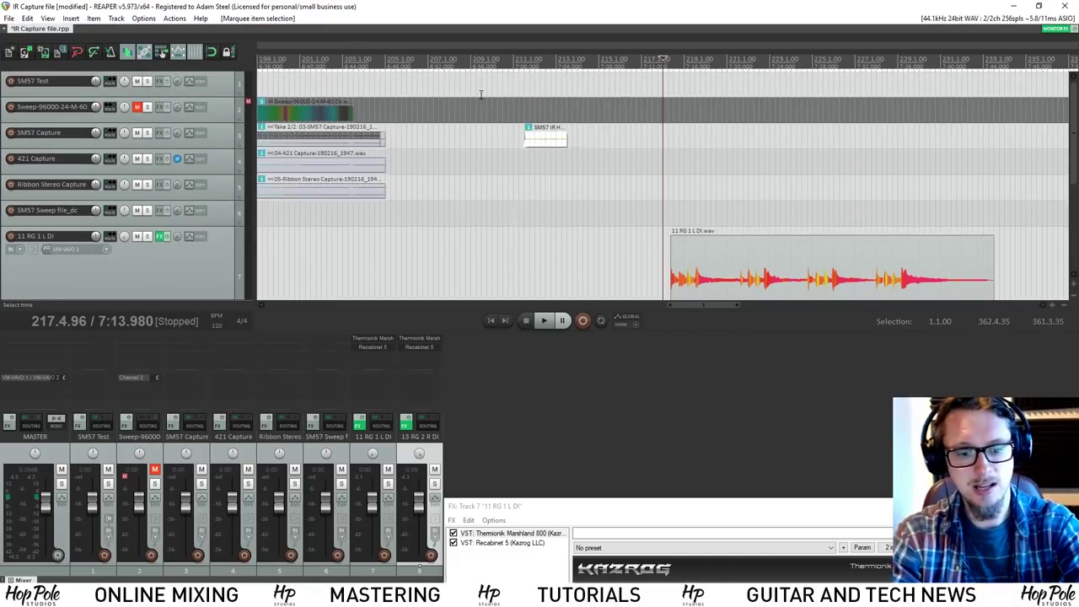
key(Delete)
scroll(481, 95, down, 3)
click(322, 73)
scroll(572, 67, up, 3)
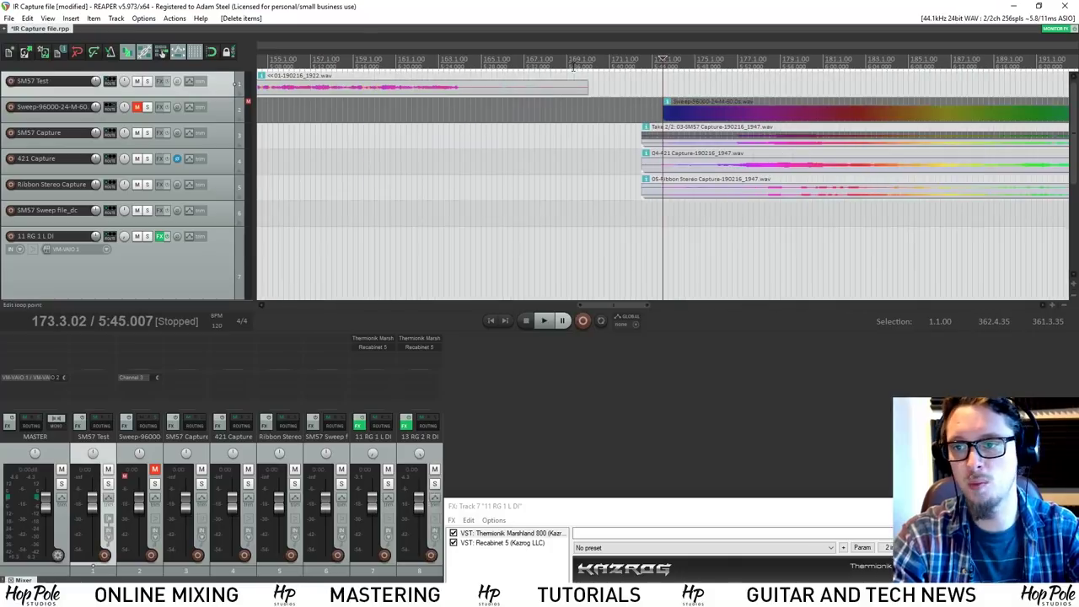
- Hide the mixer and close the 11 RG 1 L DI effects chain
scroll(563, 147, up, 3)
key(ctrl+m)
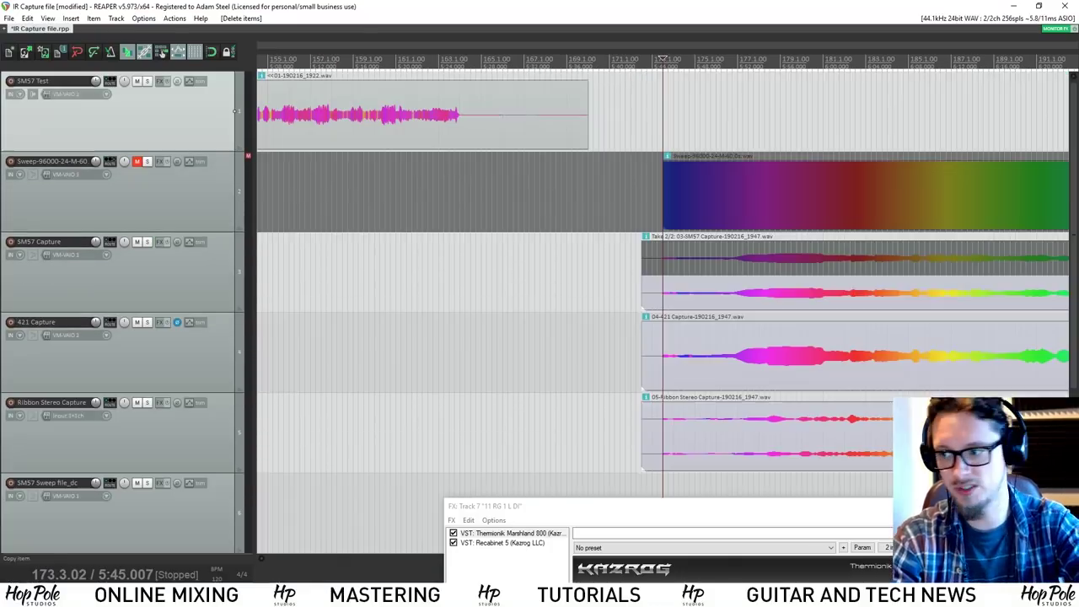
scroll(1069, 271, down, 3)
key(Escape)
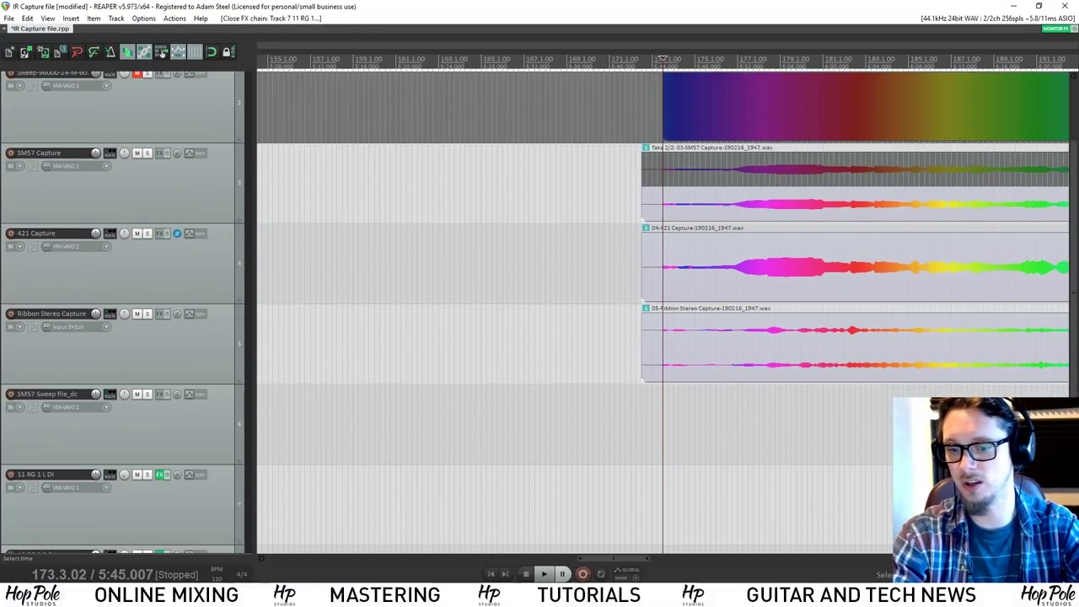
scroll(1046, 258, down, 3)
scroll(1073, 304, up, 2)
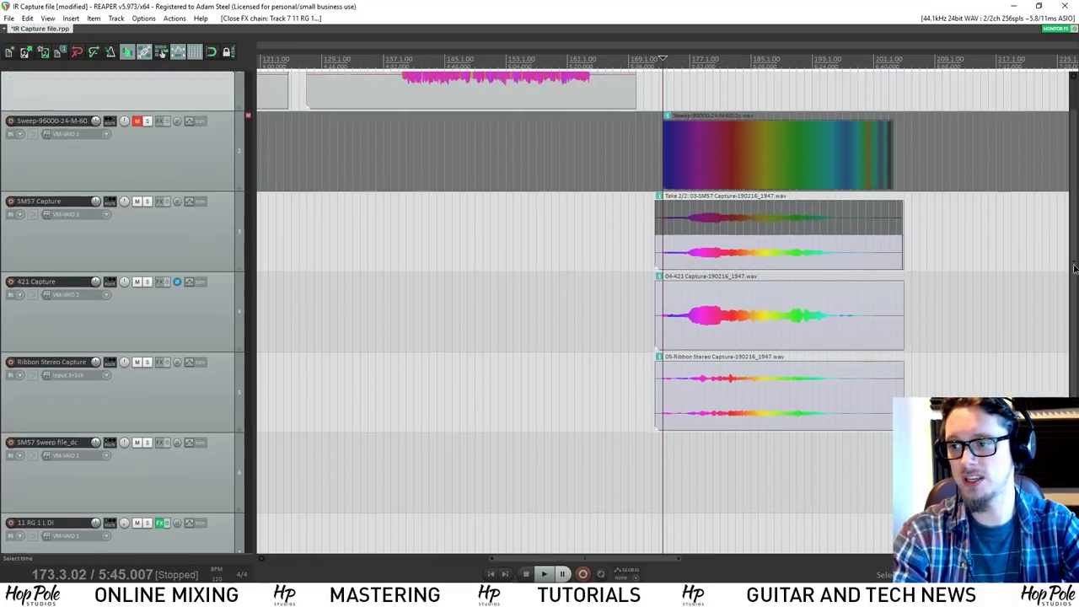
scroll(638, 246, up, 3)
- Audition the SM57 Capture take, then the 421 Capture take
click(587, 217)
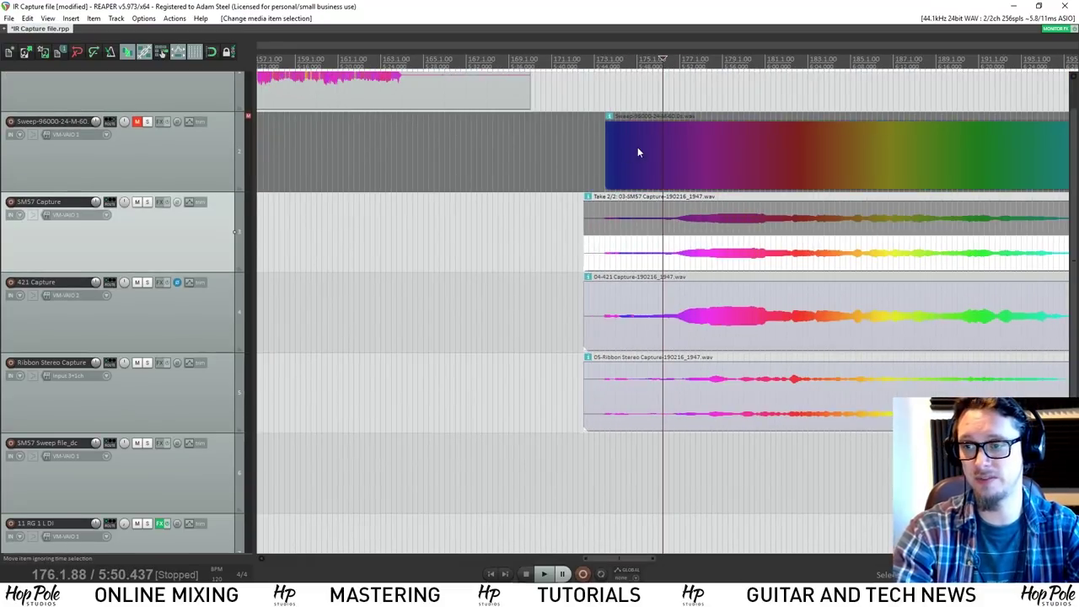
scroll(683, 194, down, 2)
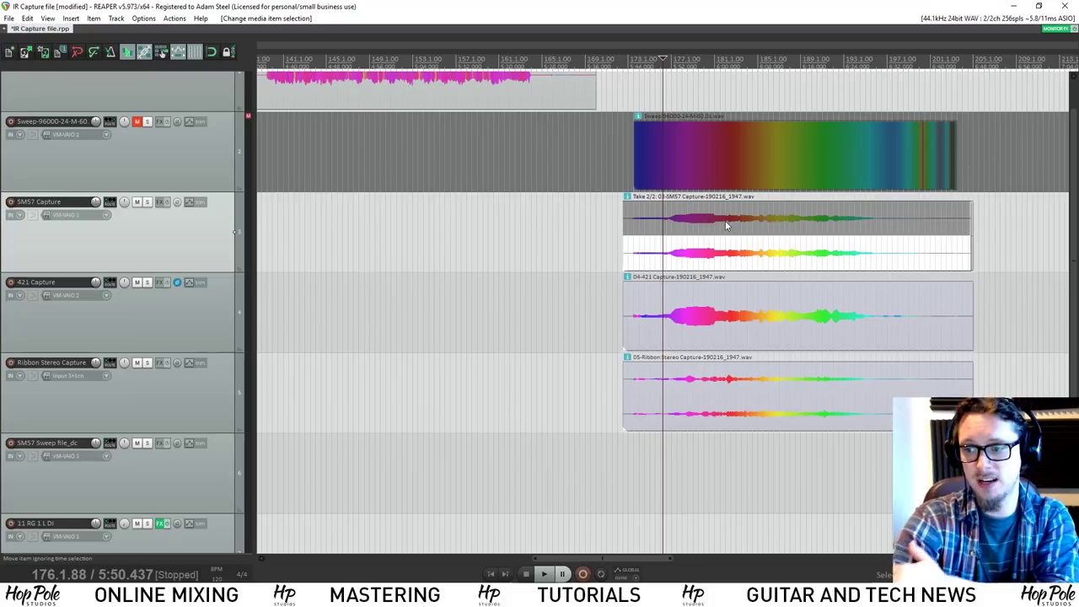
scroll(734, 240, down, 2)
scroll(712, 353, up, 2)
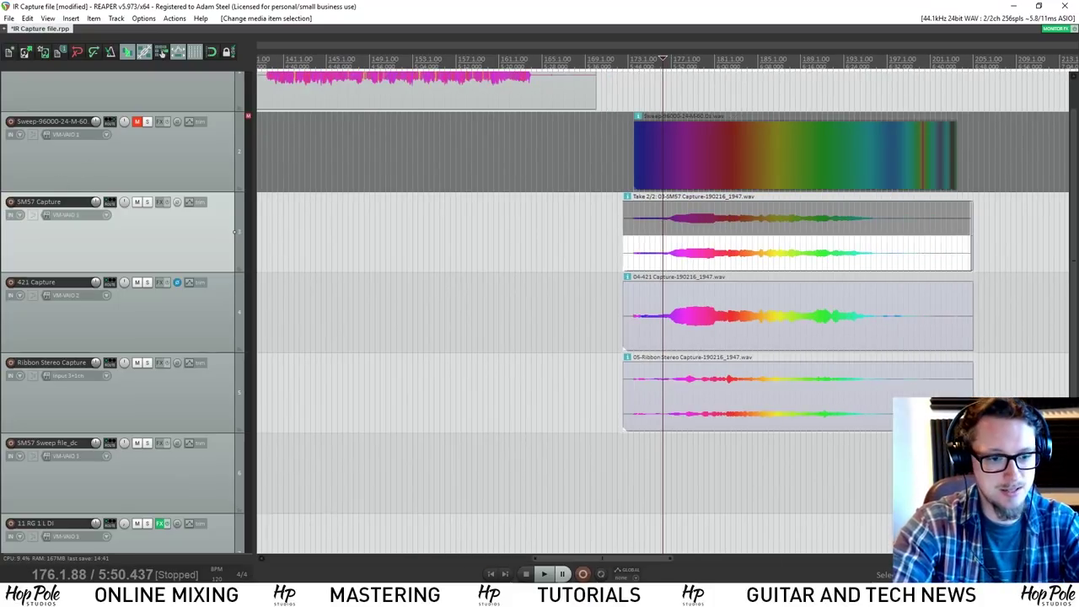
click(655, 336)
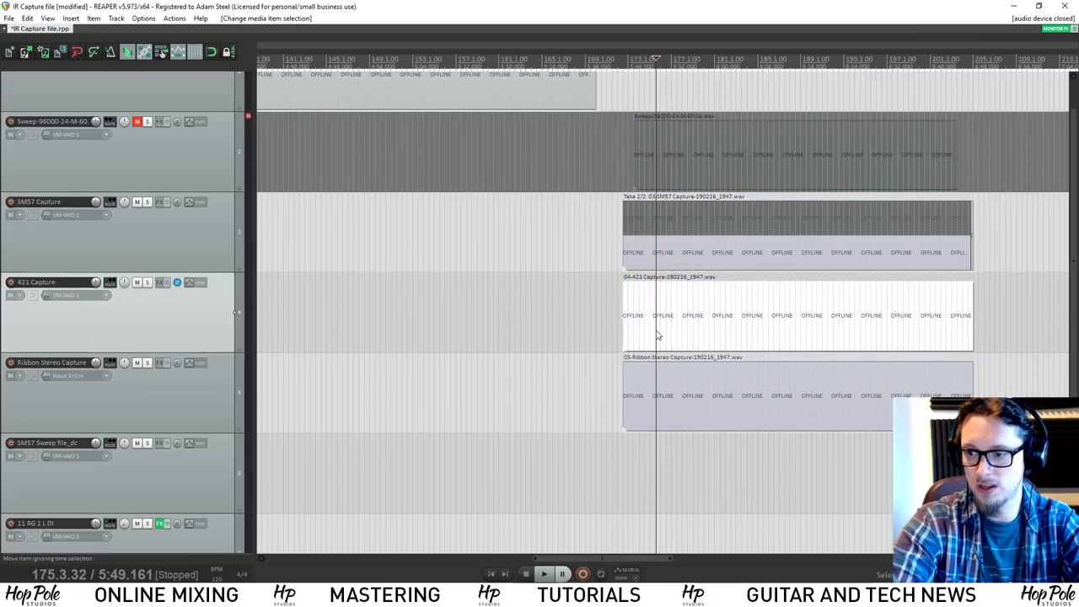
click(648, 251)
key(space)
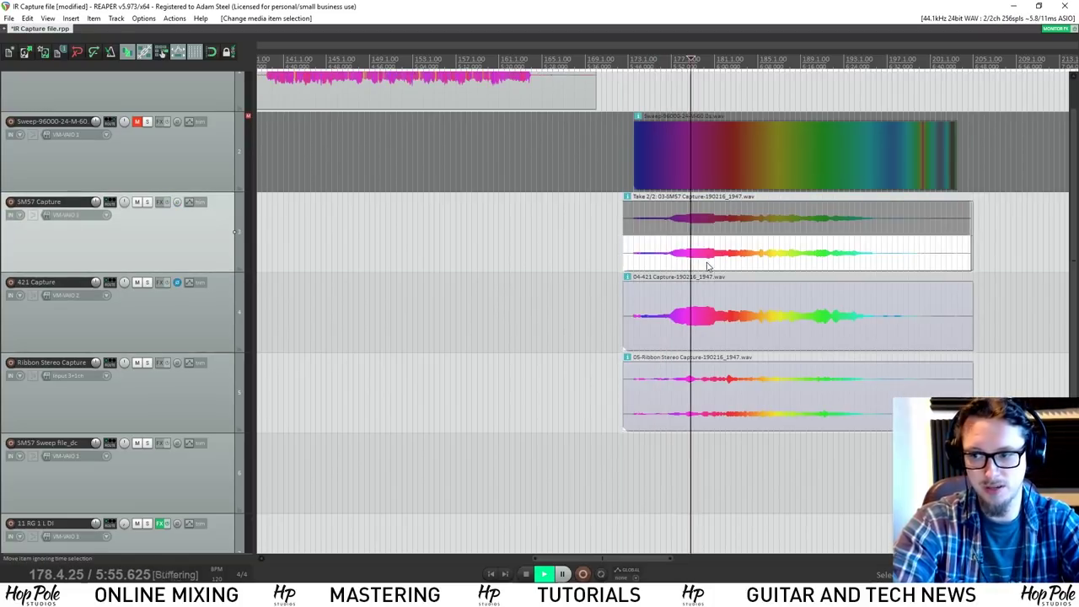
key(space)
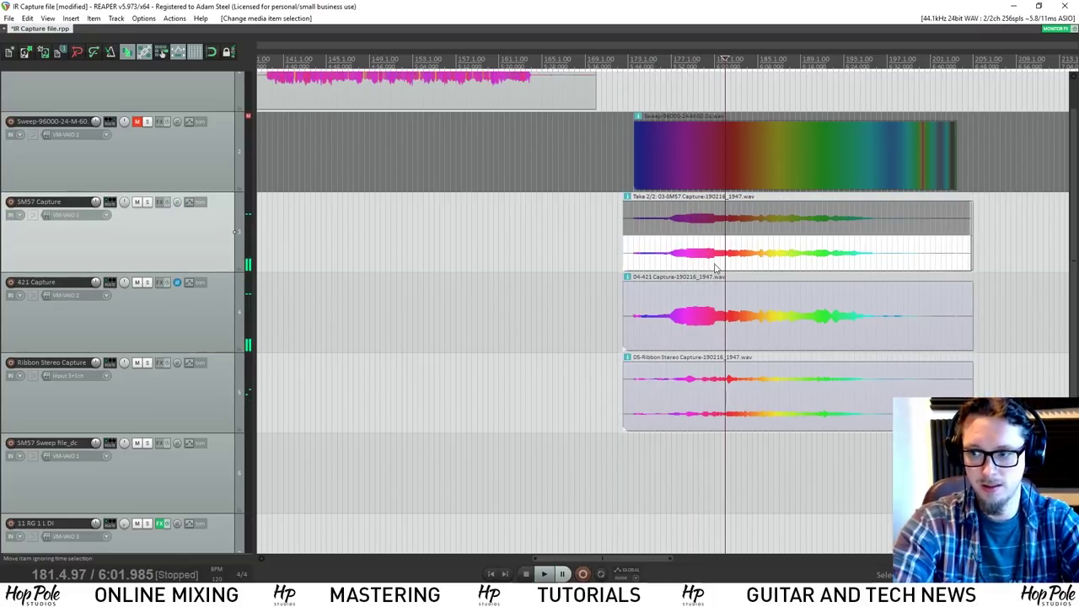
click(686, 342)
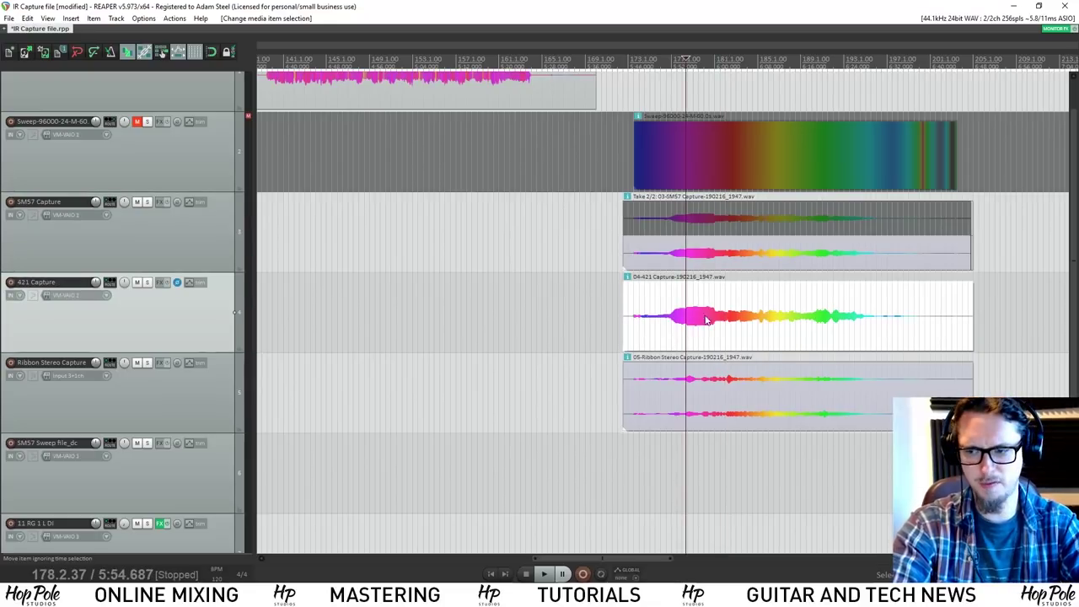
key(space)
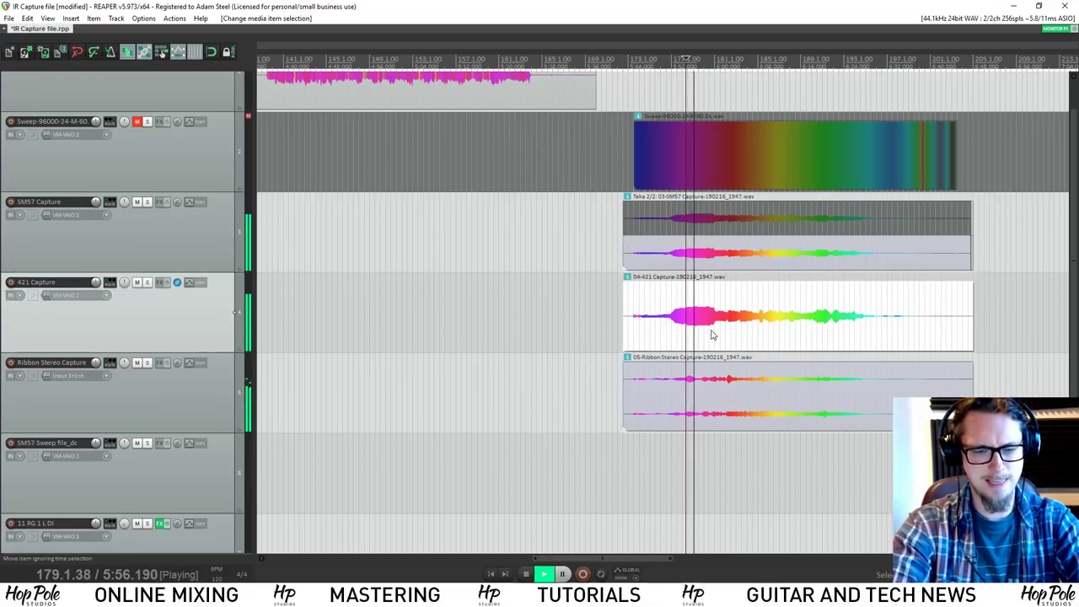
key(space)
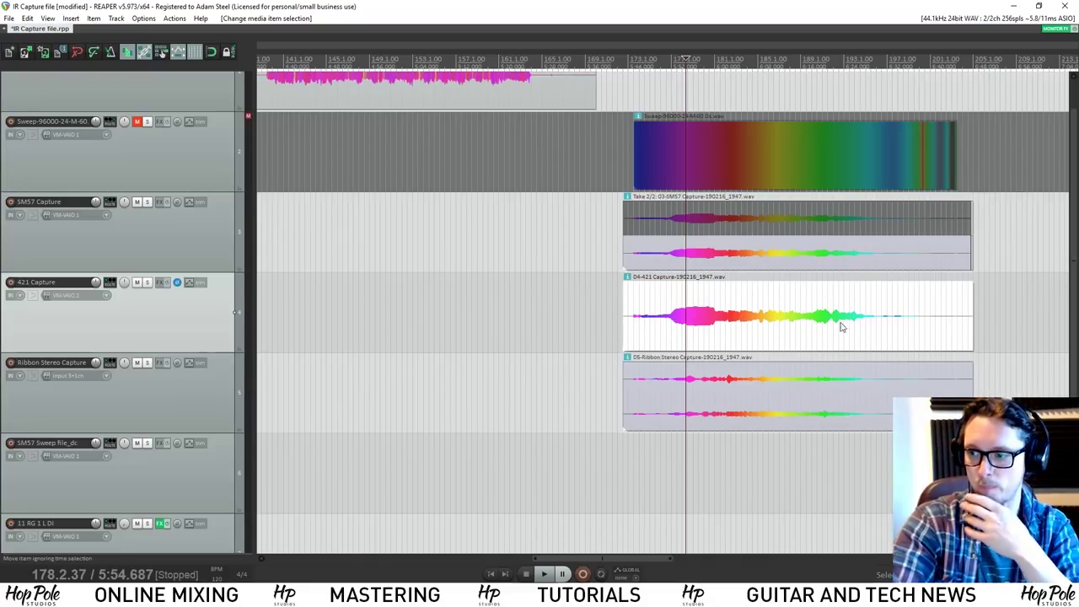
- Solo Ribbon Stereo Capture and play its stereo capture twice
click(147, 364)
key(space)
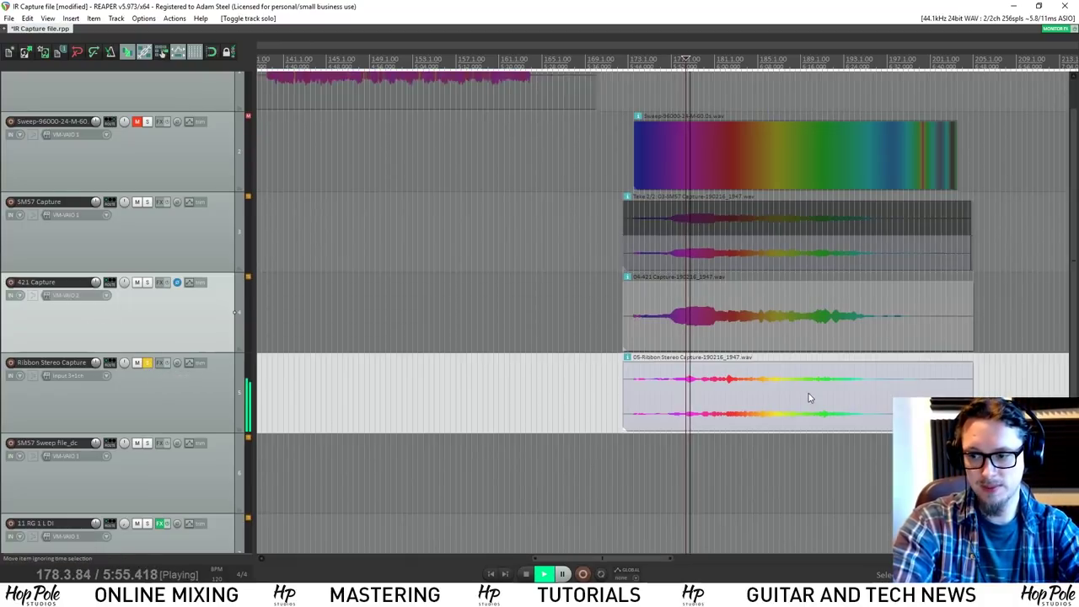
click(750, 397)
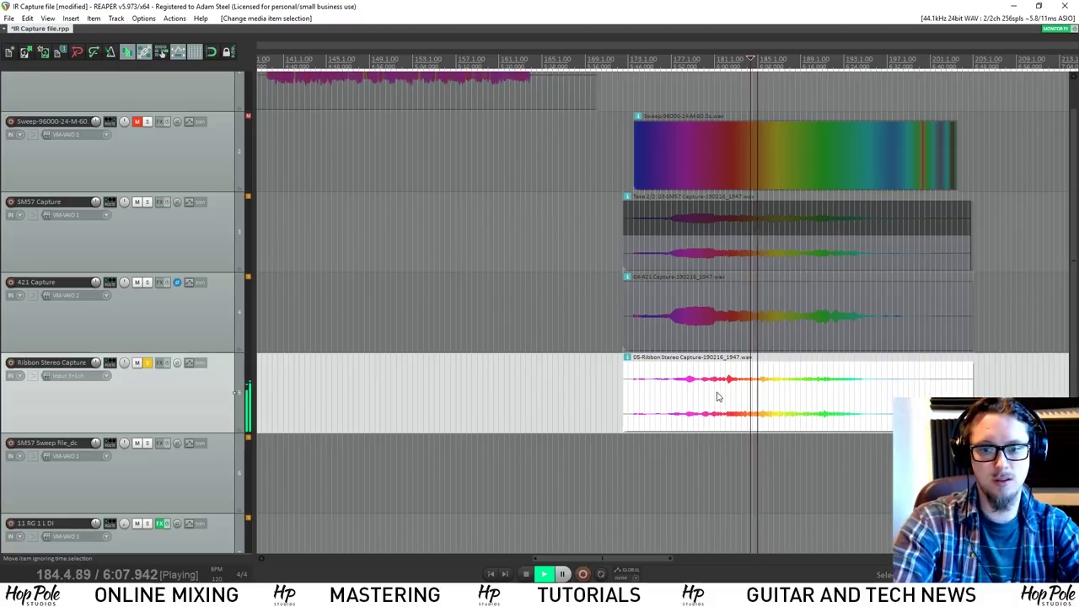
key(space)
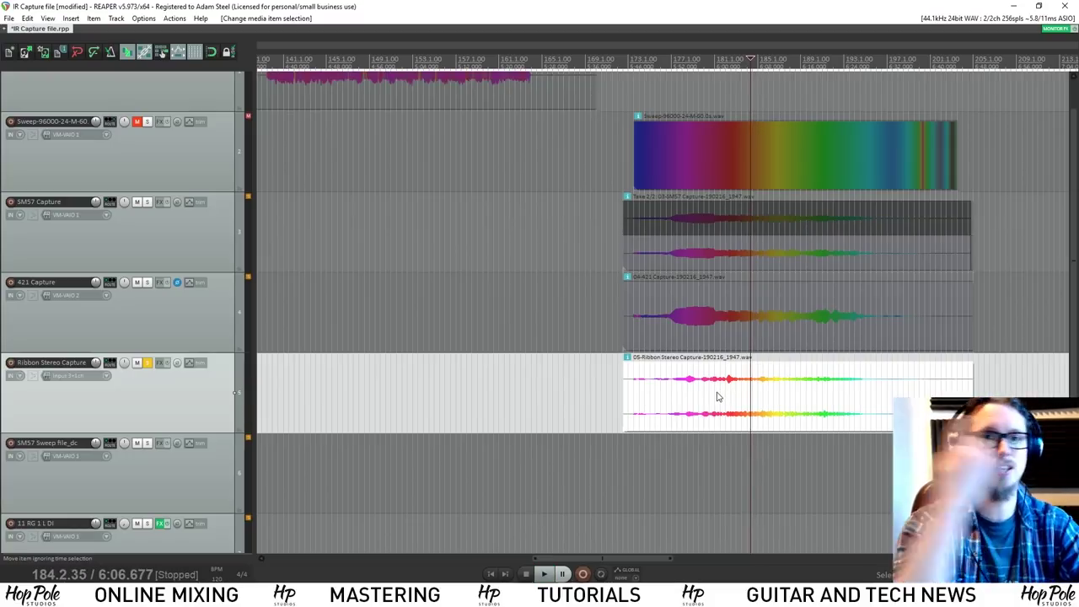
key(space)
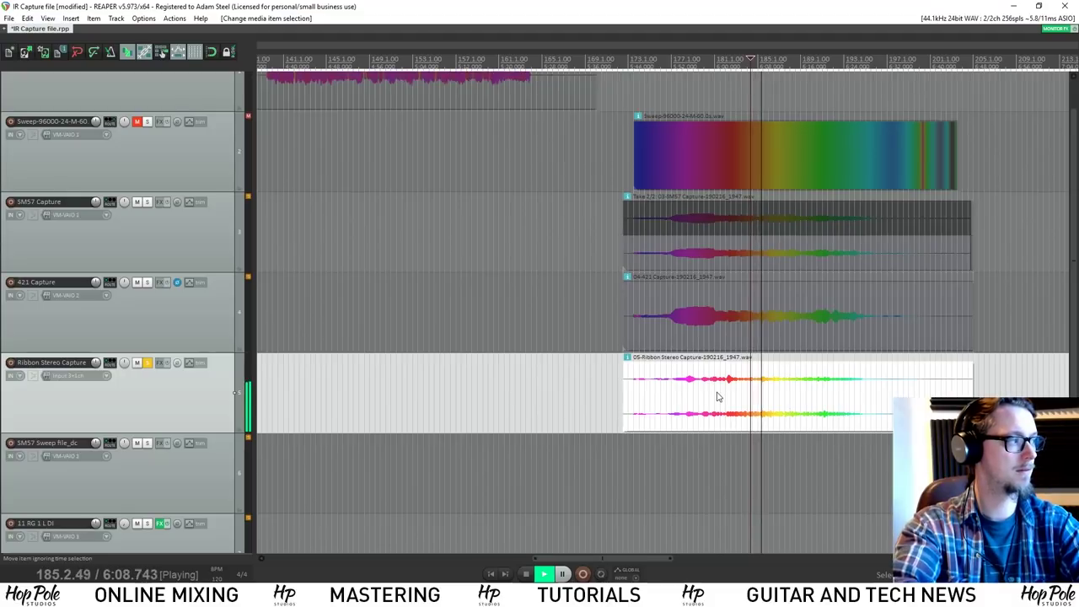
key(space)
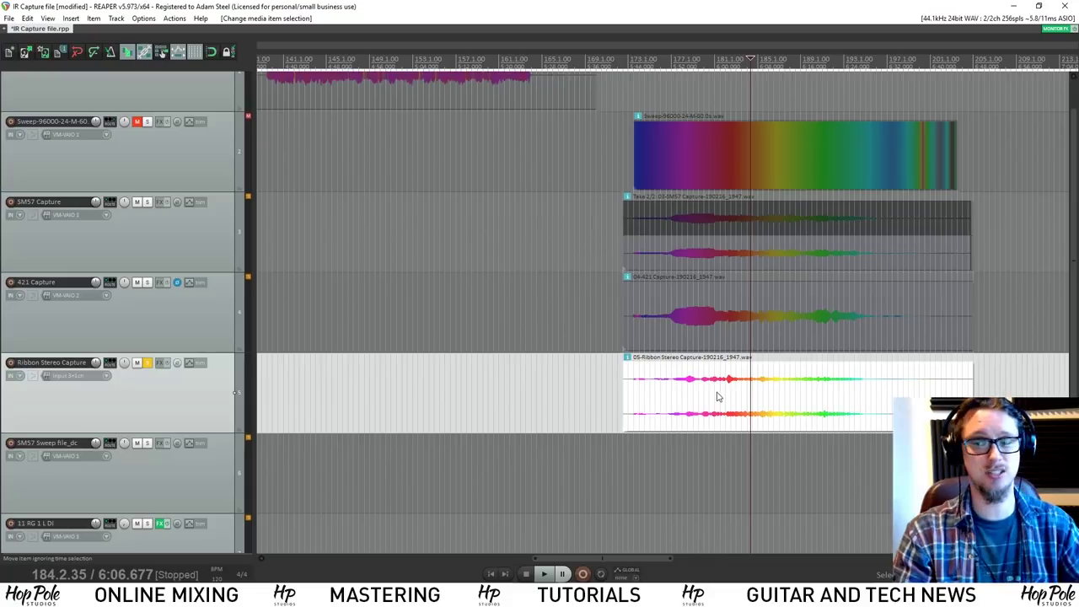
- Also solo the 421 Capture and SM57 Capture tracks
click(145, 283)
click(147, 204)
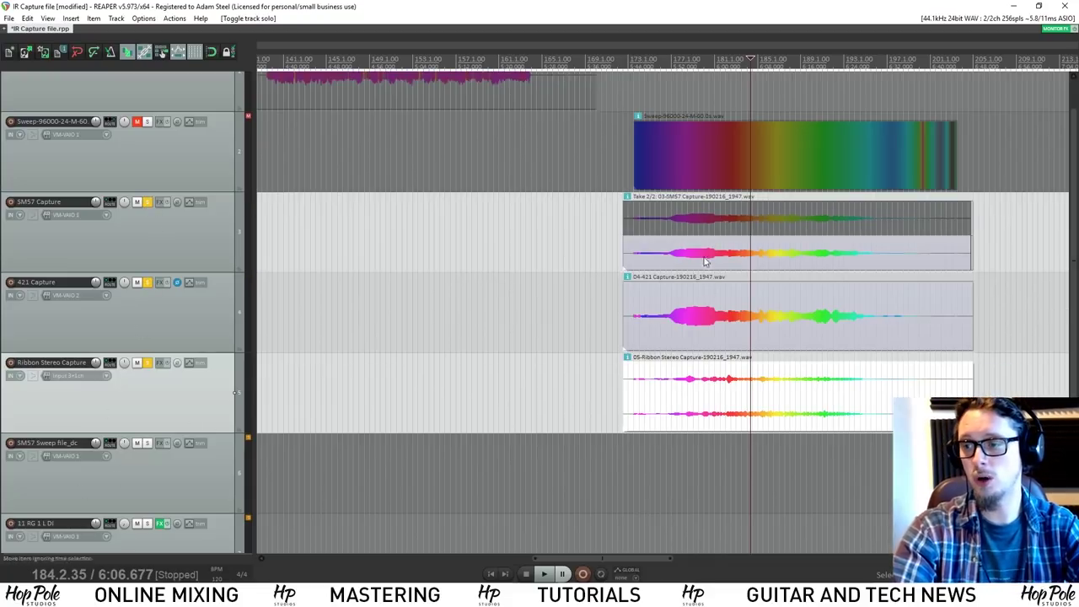
click(660, 139)
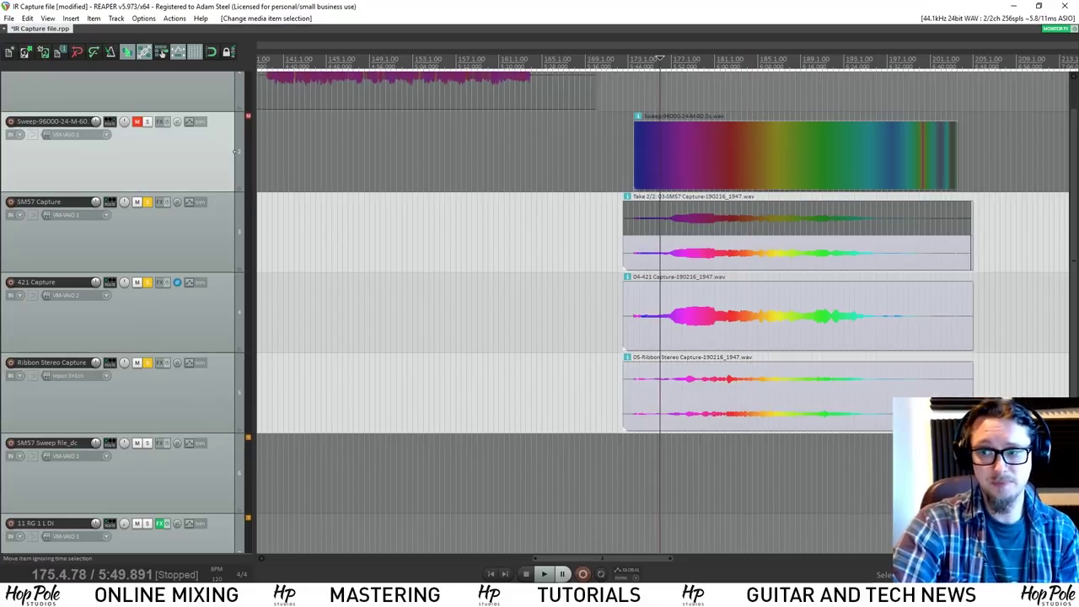
- Set the time selection to the items, extending it to run 5:45.000–6:47.546
right_click(663, 150)
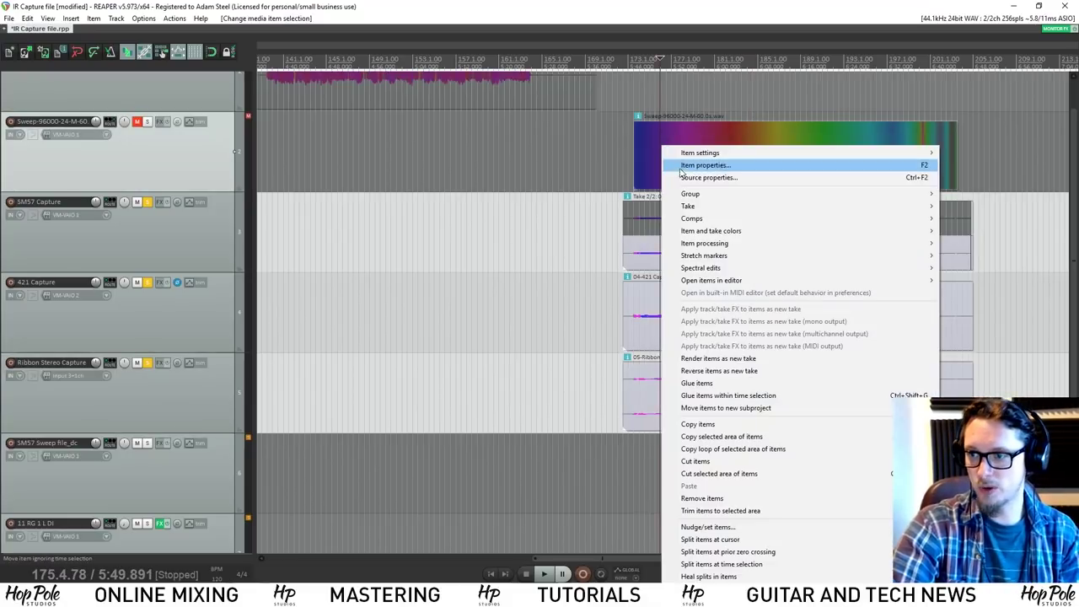
right_click(663, 61)
click(687, 89)
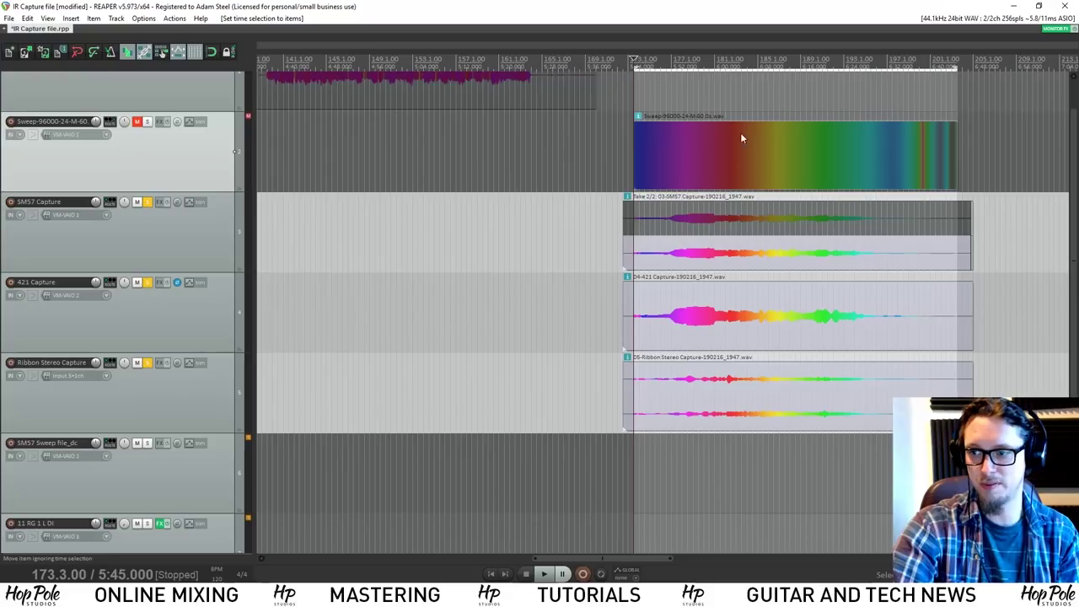
drag(960, 66, 975, 67)
scroll(872, 139, up, 2)
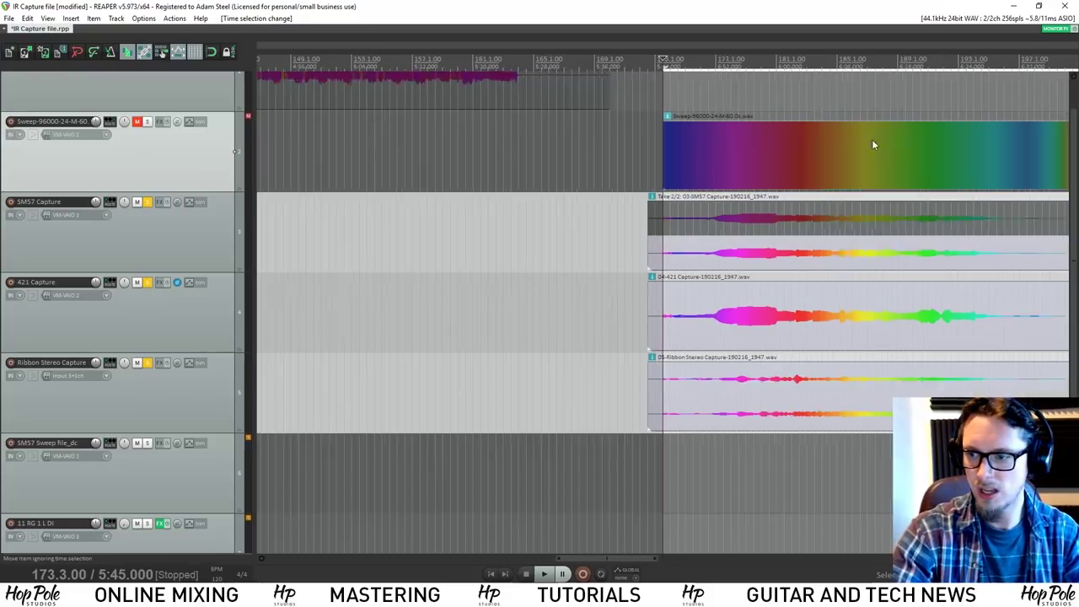
scroll(868, 134, down, 6)
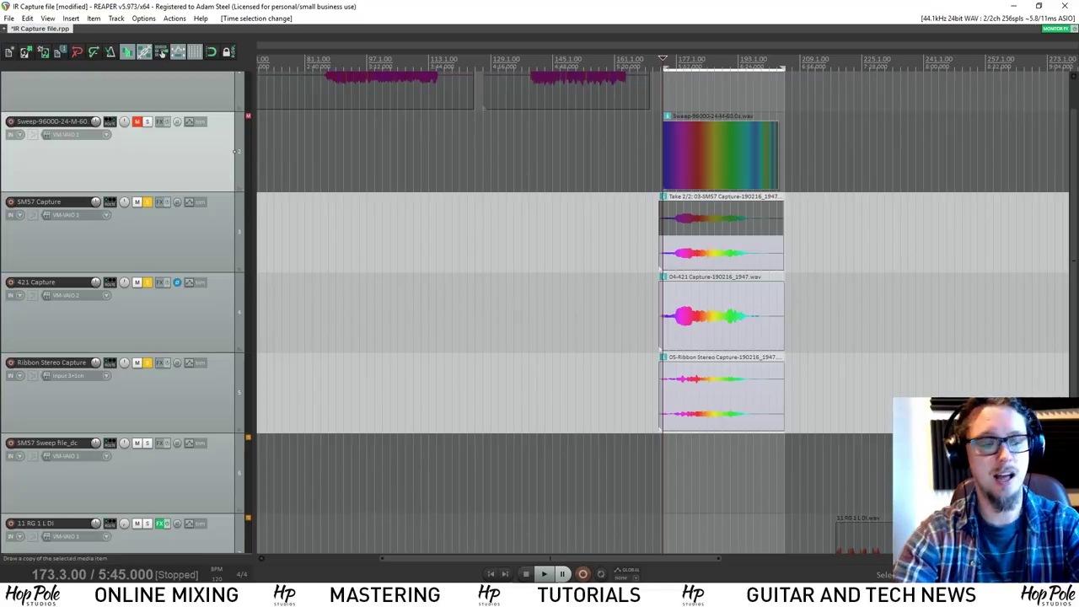
- Show the mixer and nudge the 421 Capture fader to balance the three soloed captures
key(ctrl+m)
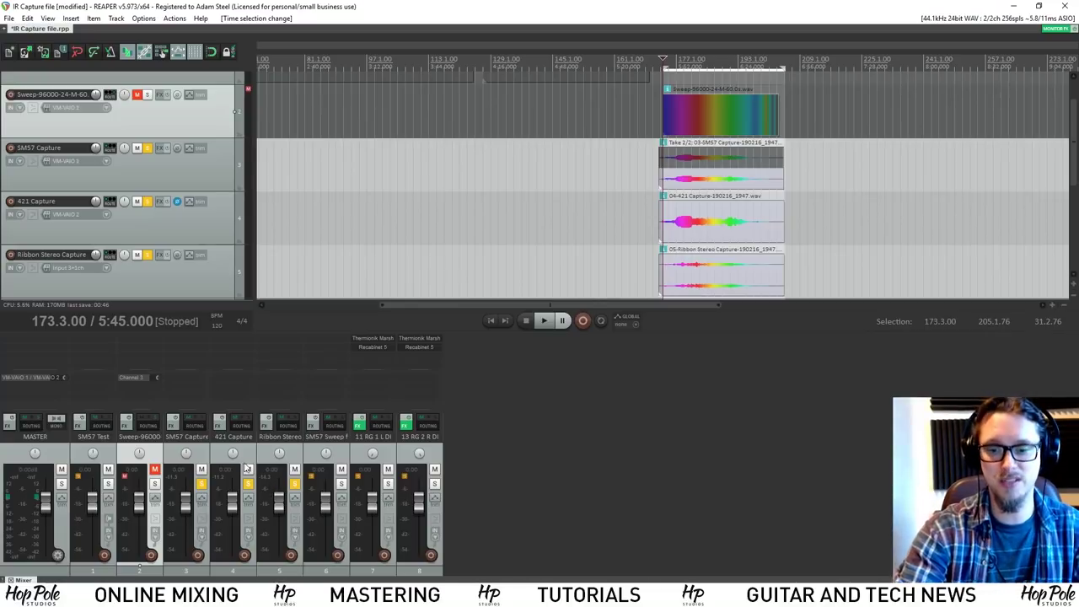
drag(285, 501, 284, 497)
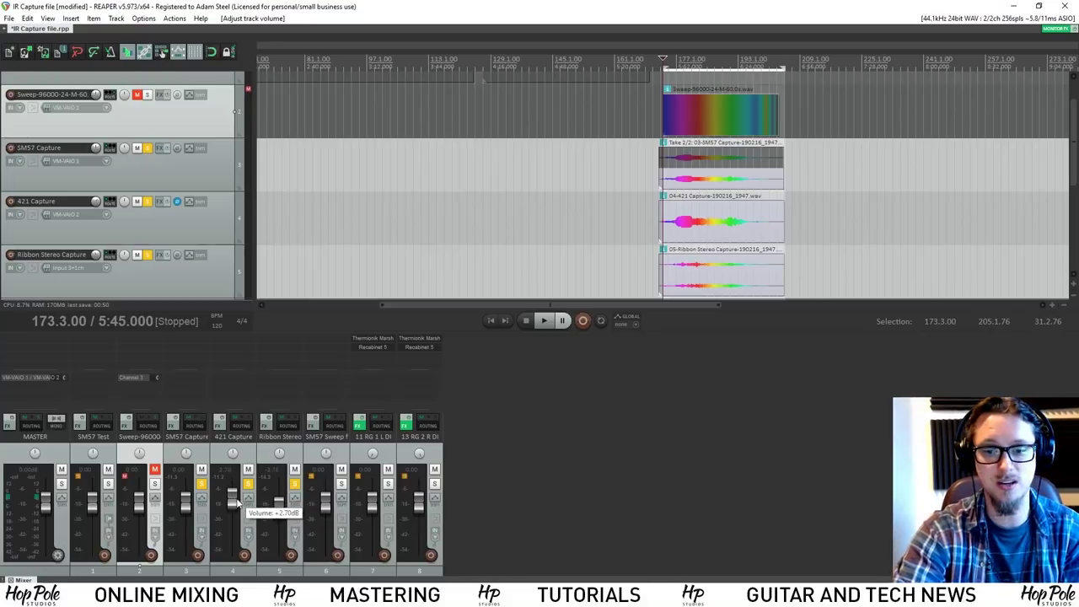
mouse_move(239, 504)
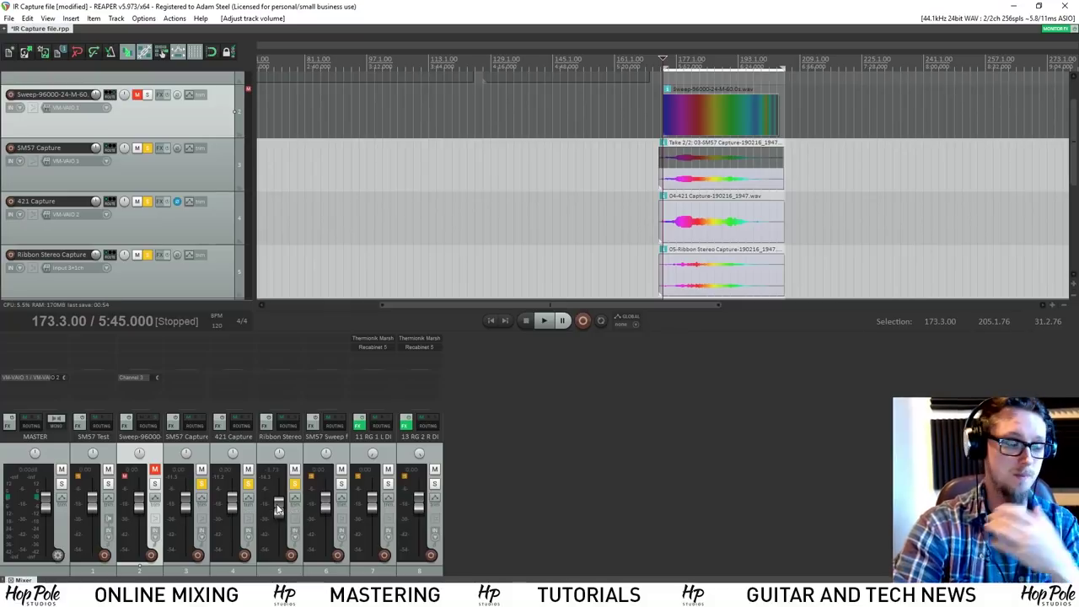
mouse_move(278, 510)
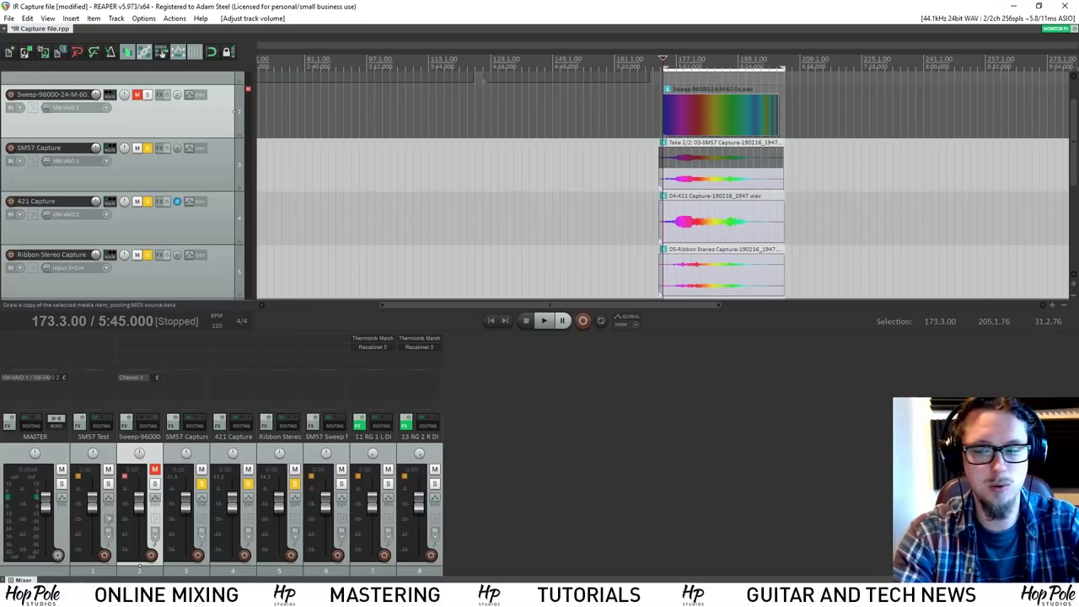
- Render the time selection as stereo 'HPS Combo Sweep file' WAV, then clear all solos
key(ctrl+alt+r)
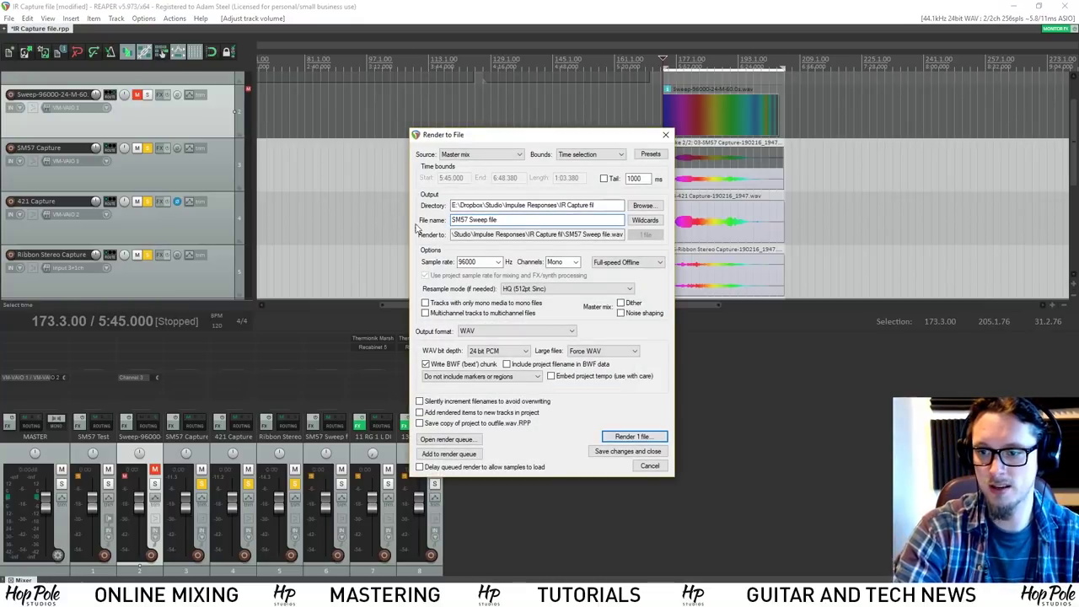
double_click(460, 219)
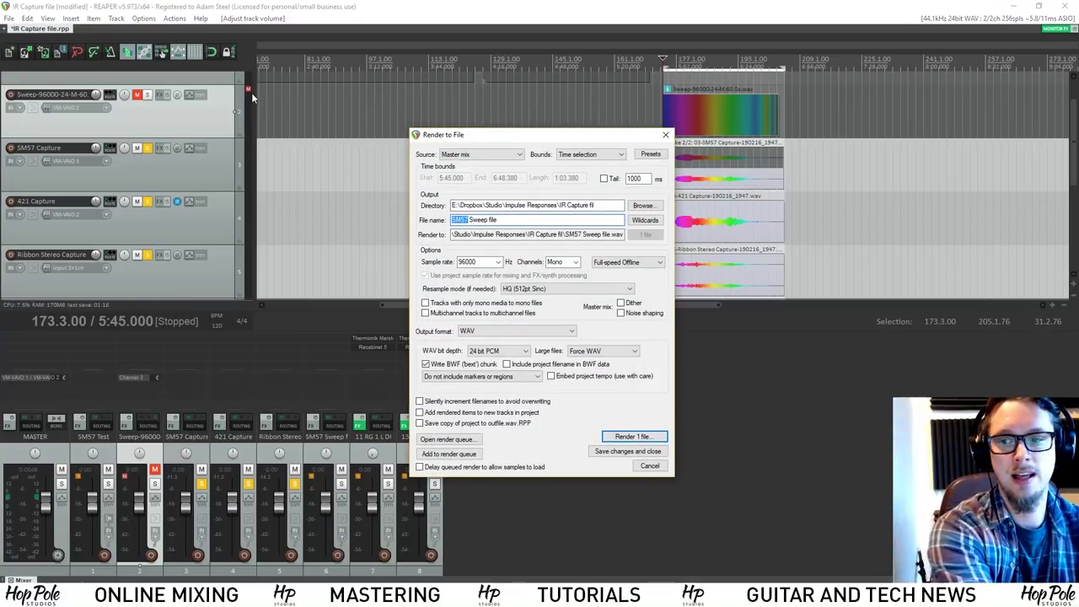
text(HPS Combo)
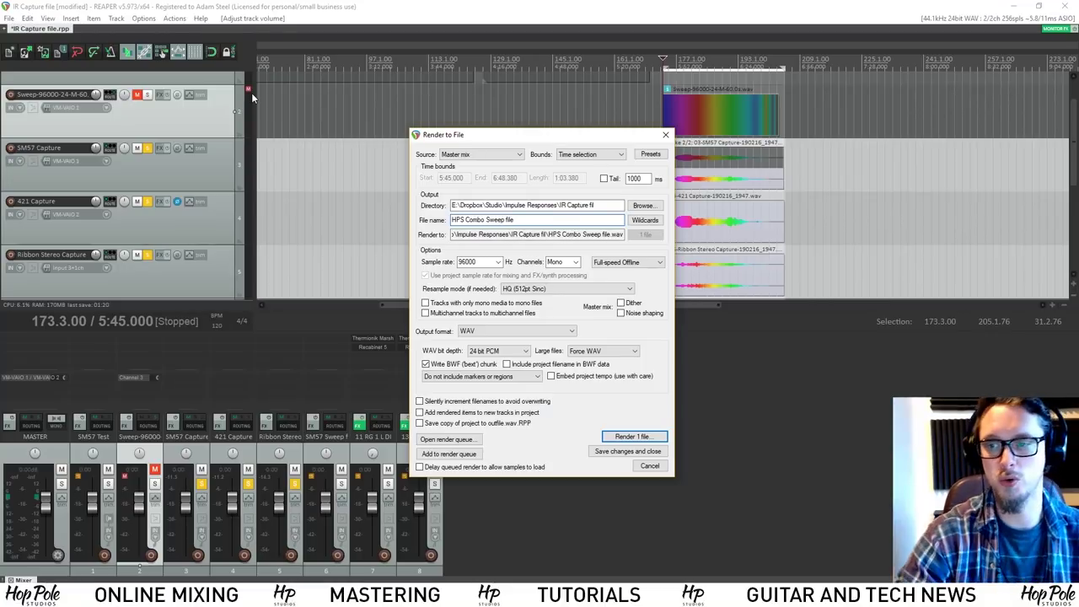
click(571, 262)
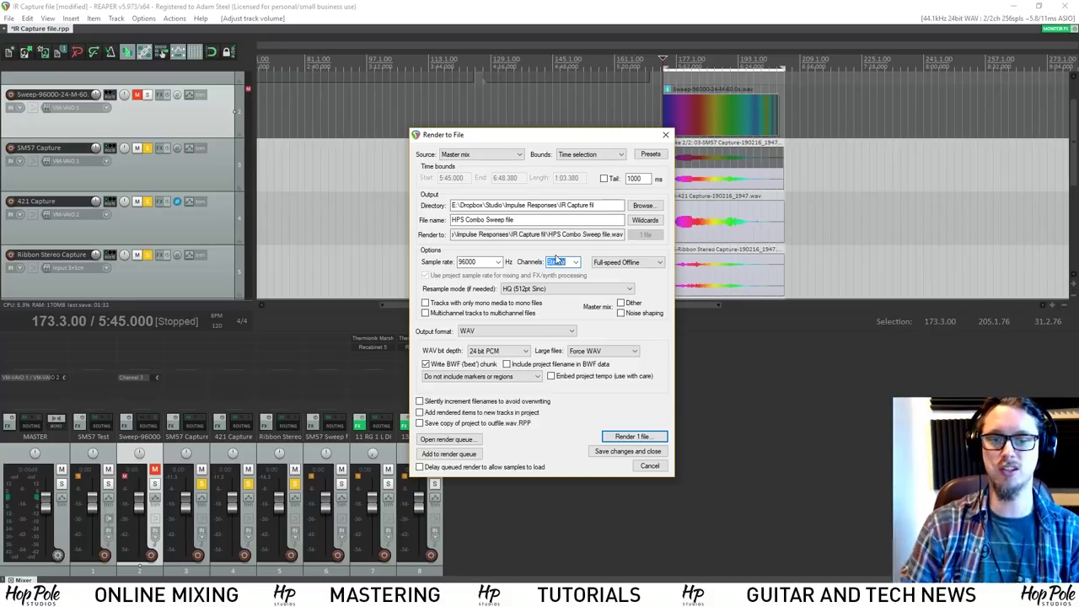
click(571, 218)
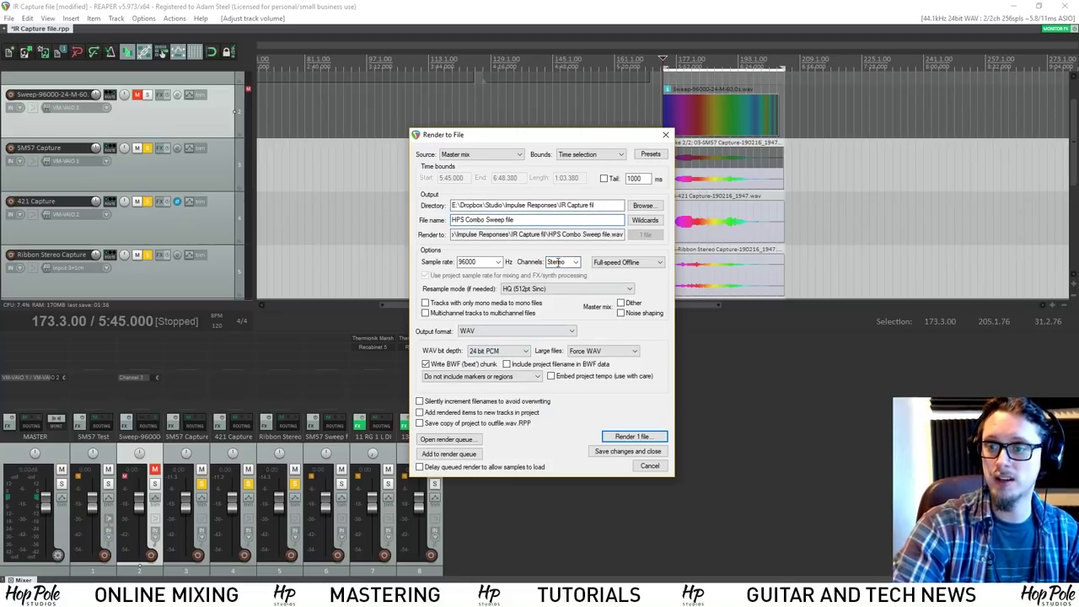
click(622, 437)
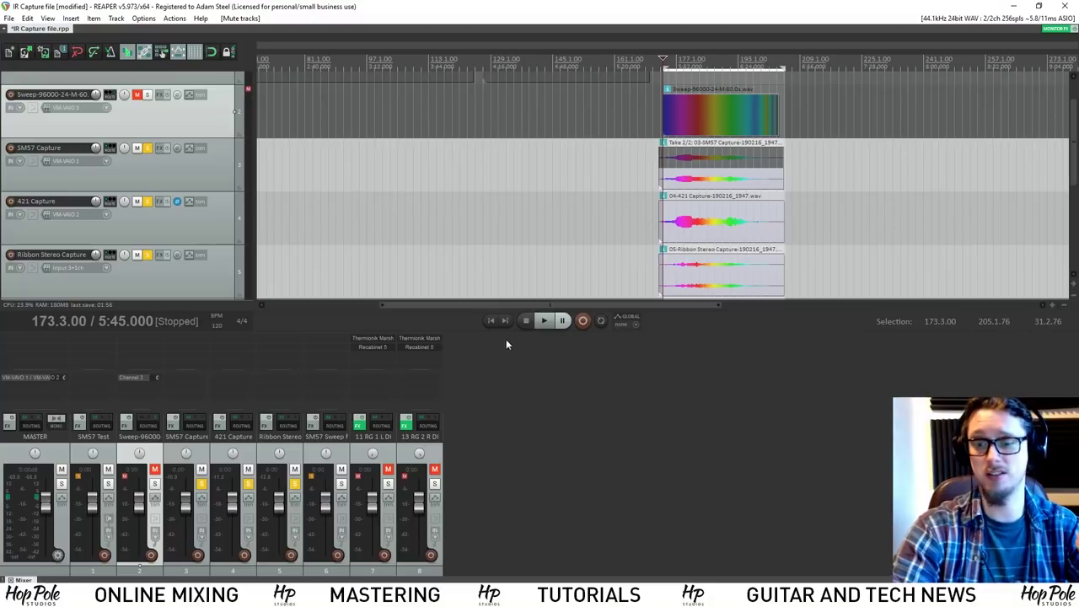
click(299, 484)
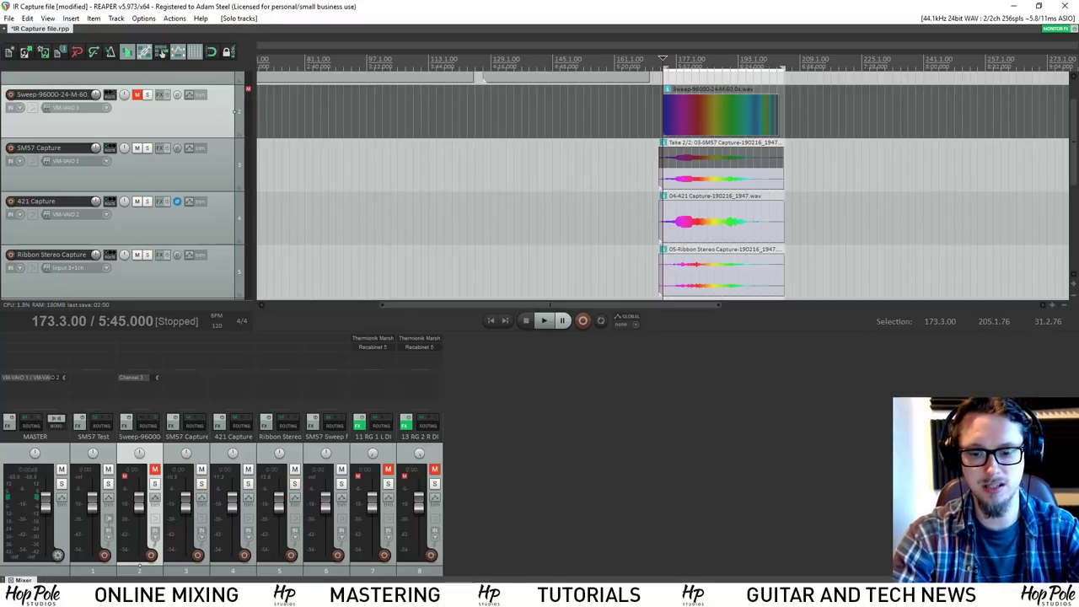
- Add HPS Combo Sweep file.wav to Voxengo Deconvolver and process it into an impulse response
click(203, 598)
click(730, 252)
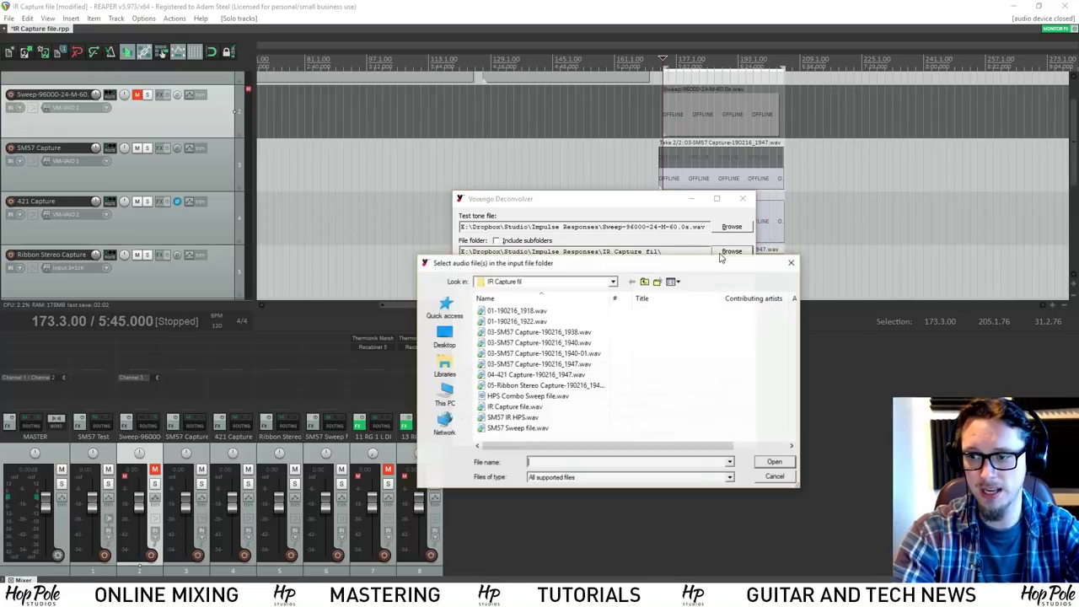
click(516, 396)
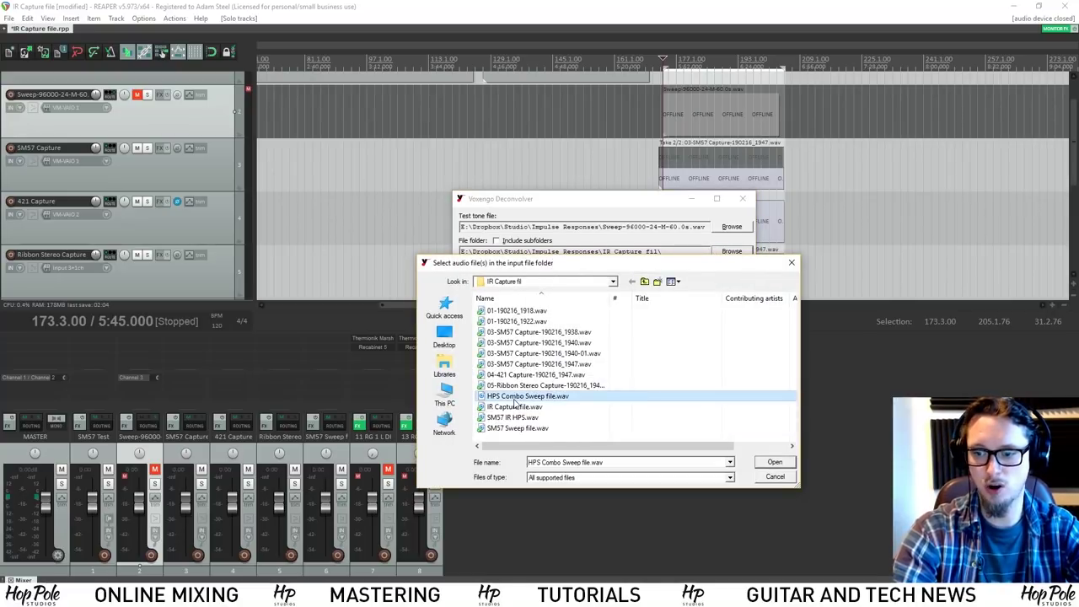
key(Return)
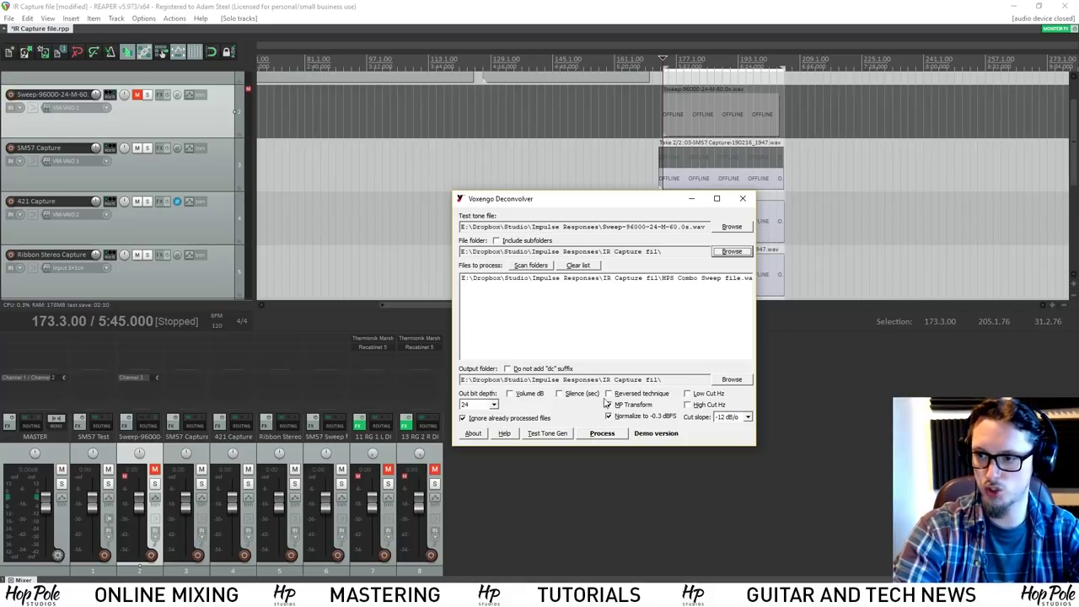
click(598, 435)
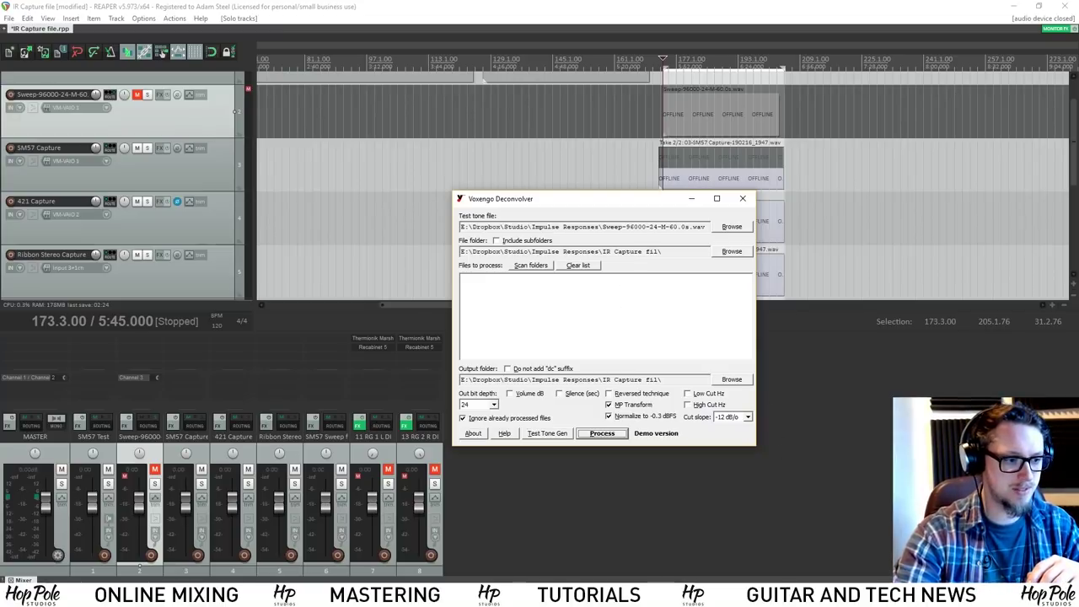
- Rename the deconvolved 'HPS Combo Sweep file_dc.wav' to 'HPS Combo IR.wav' in Explorer, then go back to REAPER
key(alt+Tab)
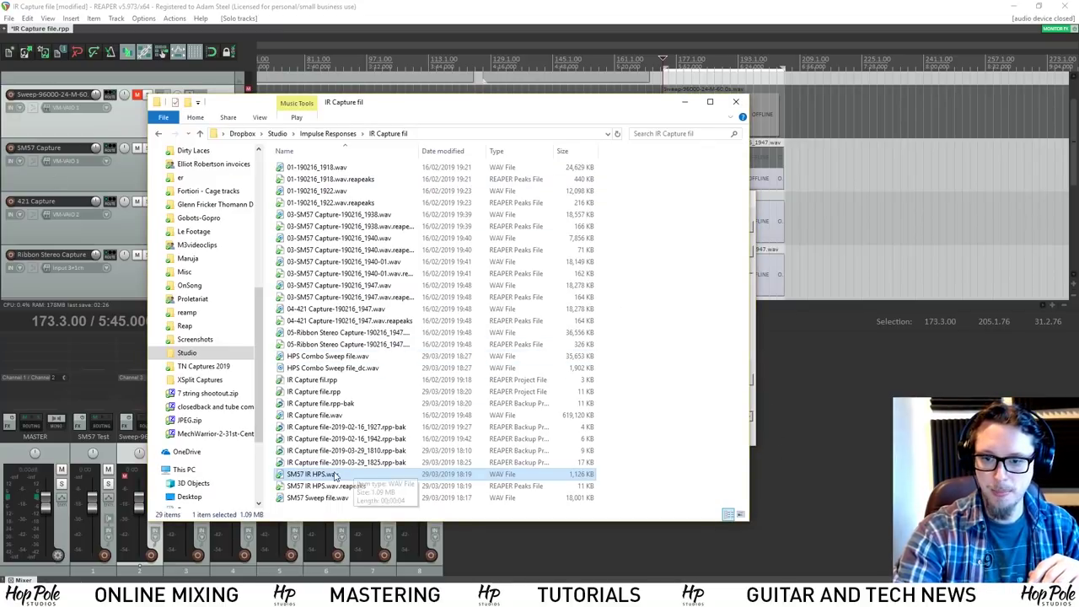
click(356, 370)
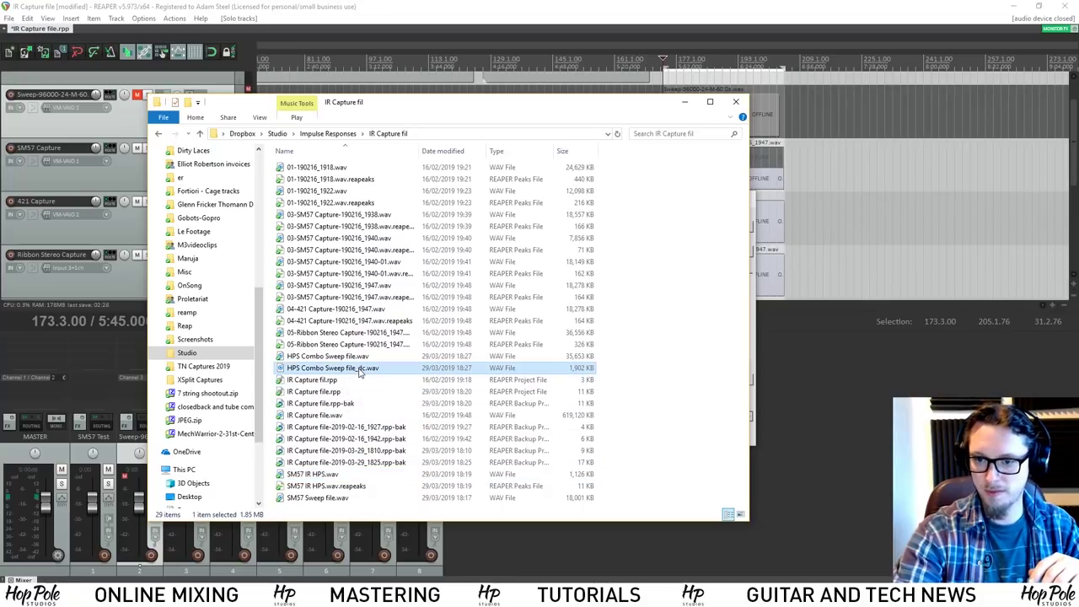
click(360, 372)
click(301, 368)
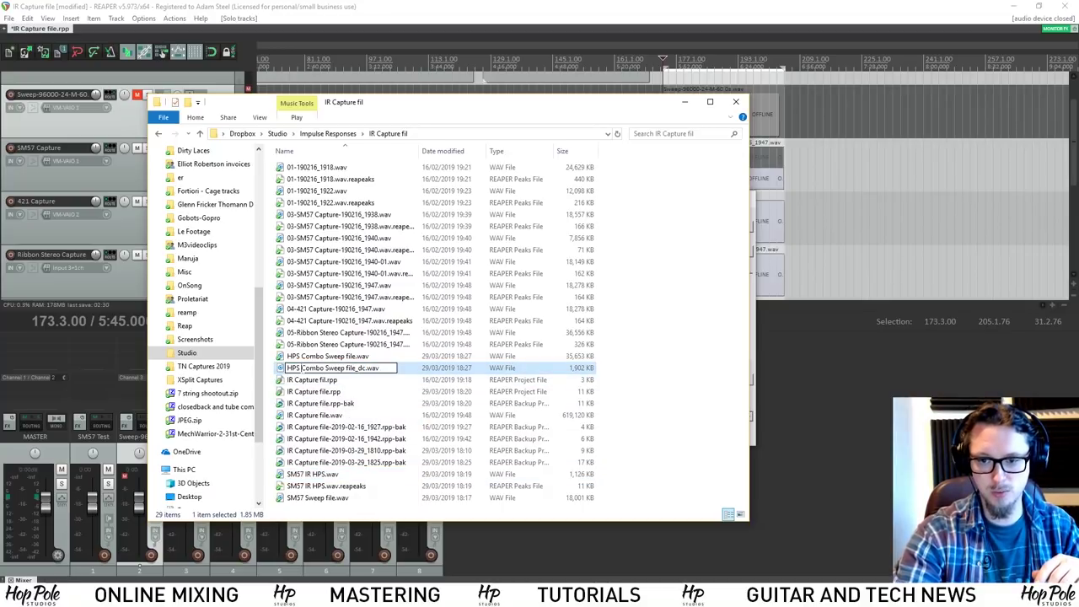
drag(325, 369, 356, 368)
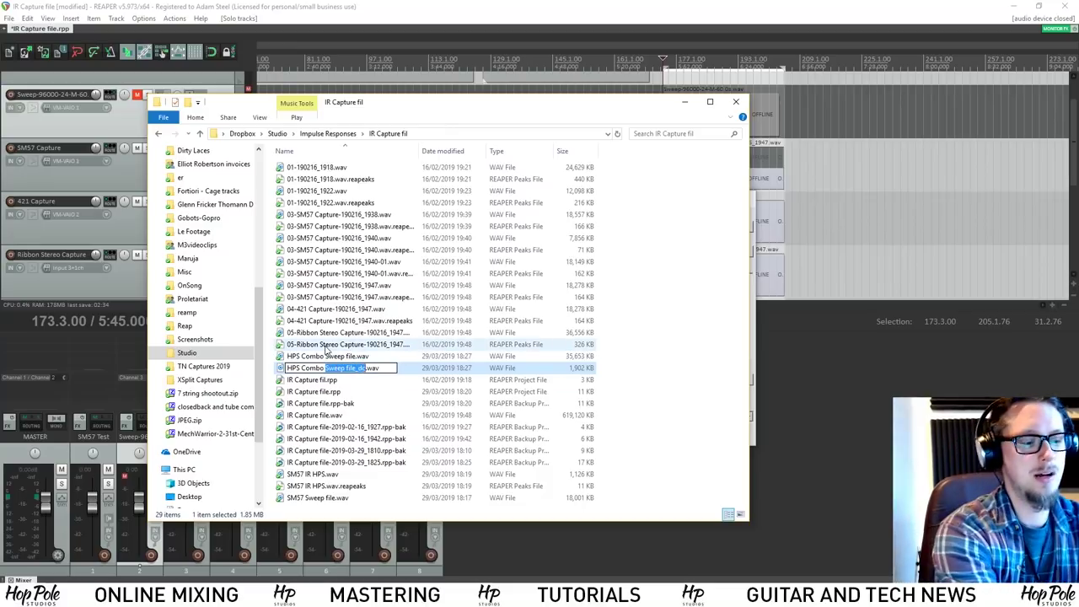
text(IR)
key(Return)
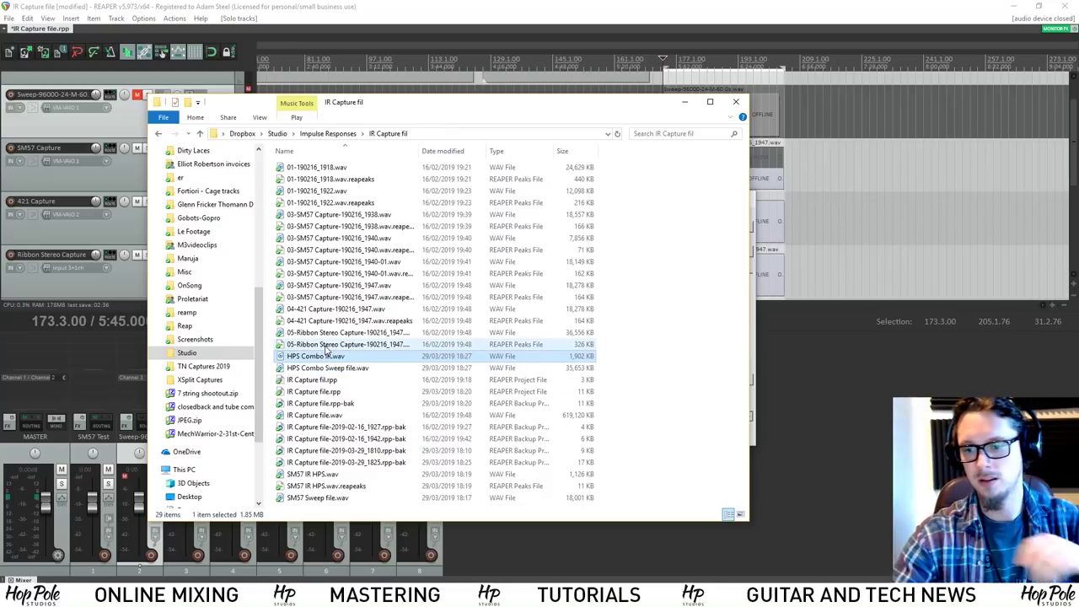
click(835, 116)
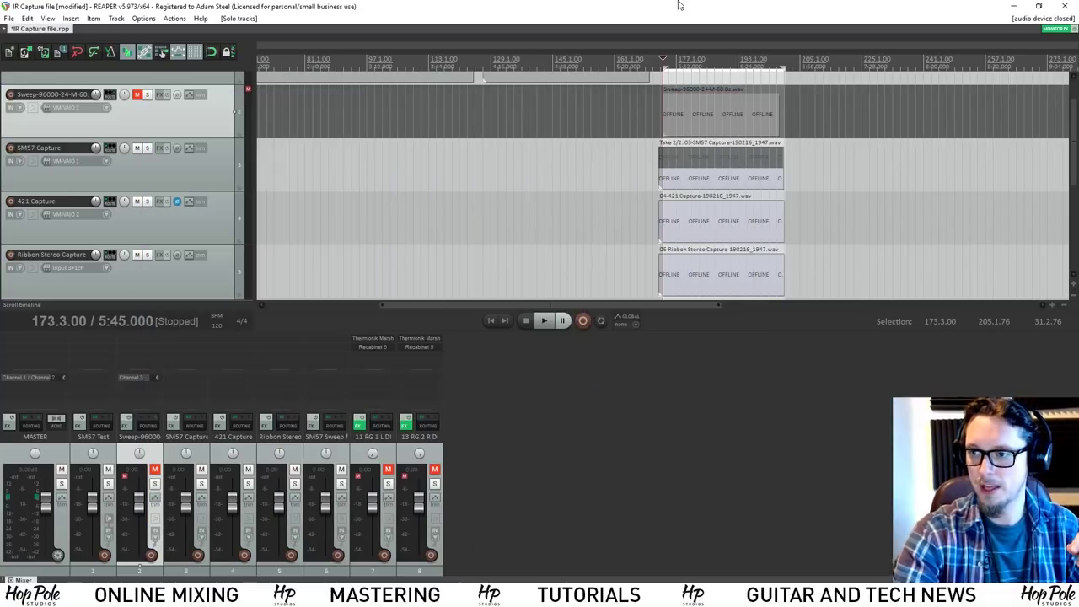
scroll(576, 82, down, 5)
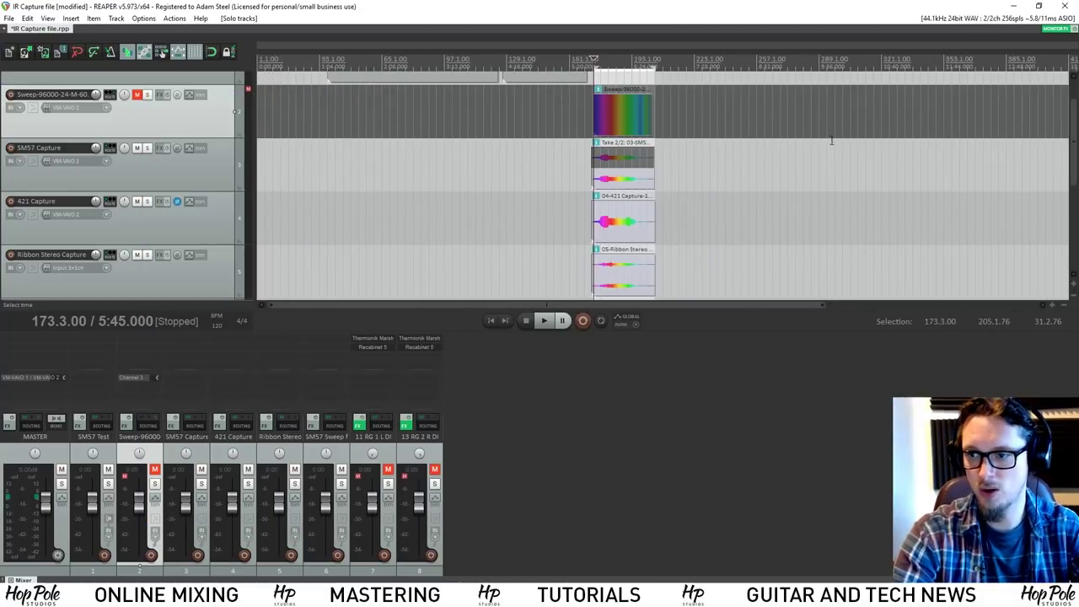
- Solo and unmute the 11 RG 1 L DI track and expand it to fill the view
scroll(784, 135, down, 5)
click(691, 177)
scroll(663, 169, up, 4)
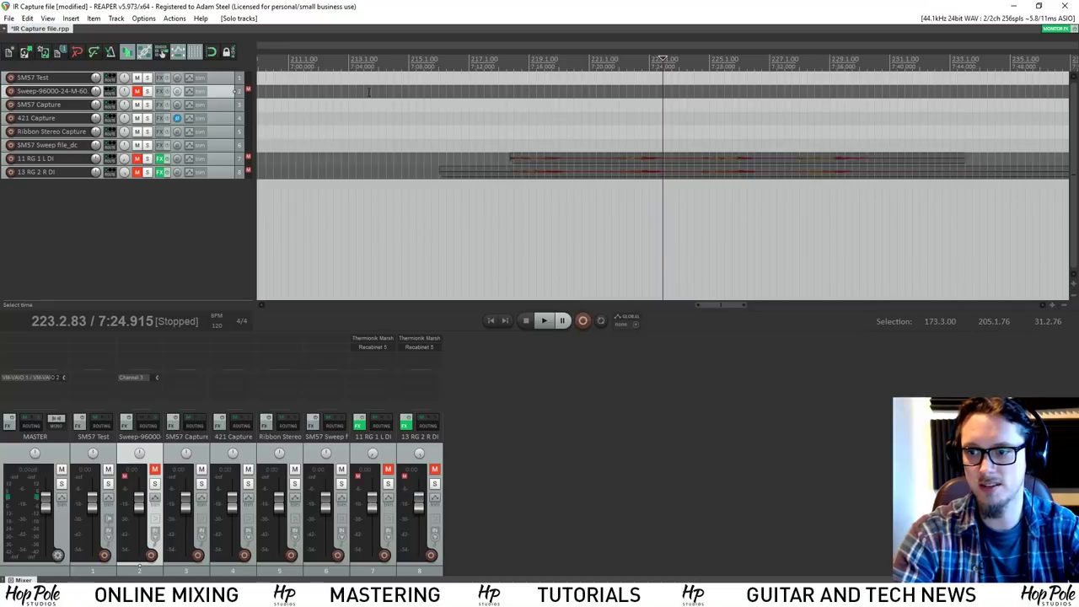
click(148, 160)
click(136, 158)
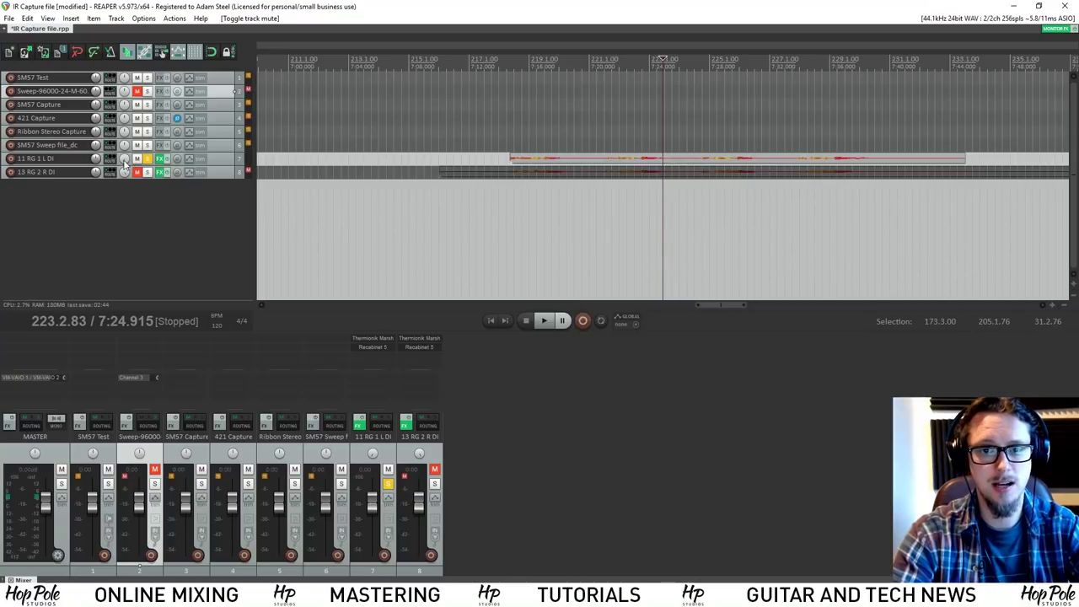
double_click(212, 165)
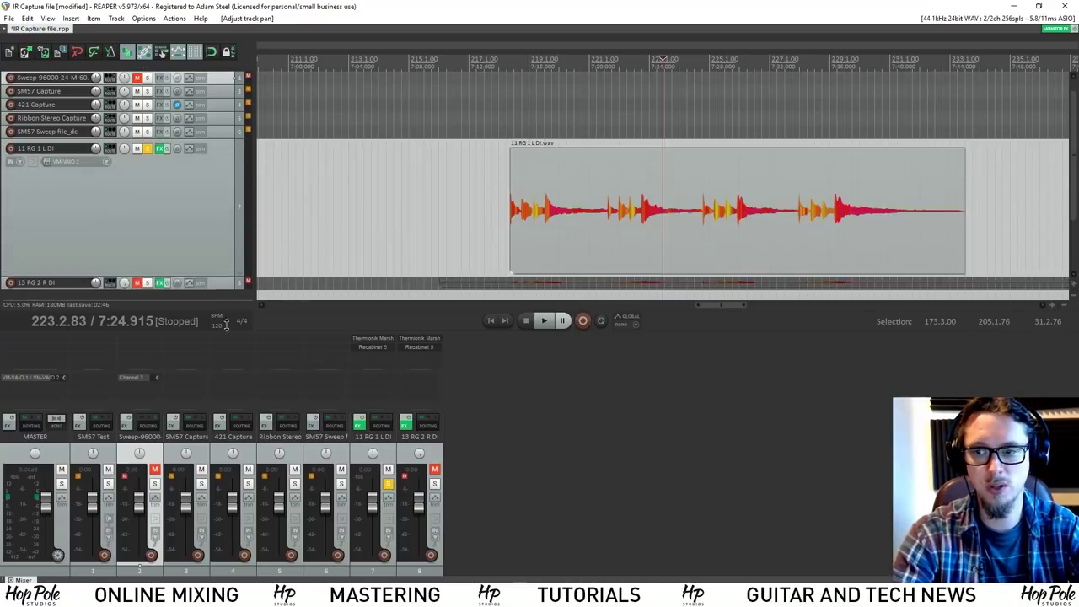
- Place the play cursor just before the DI item and play the guitar back
click(511, 63)
scroll(601, 69, up, 4)
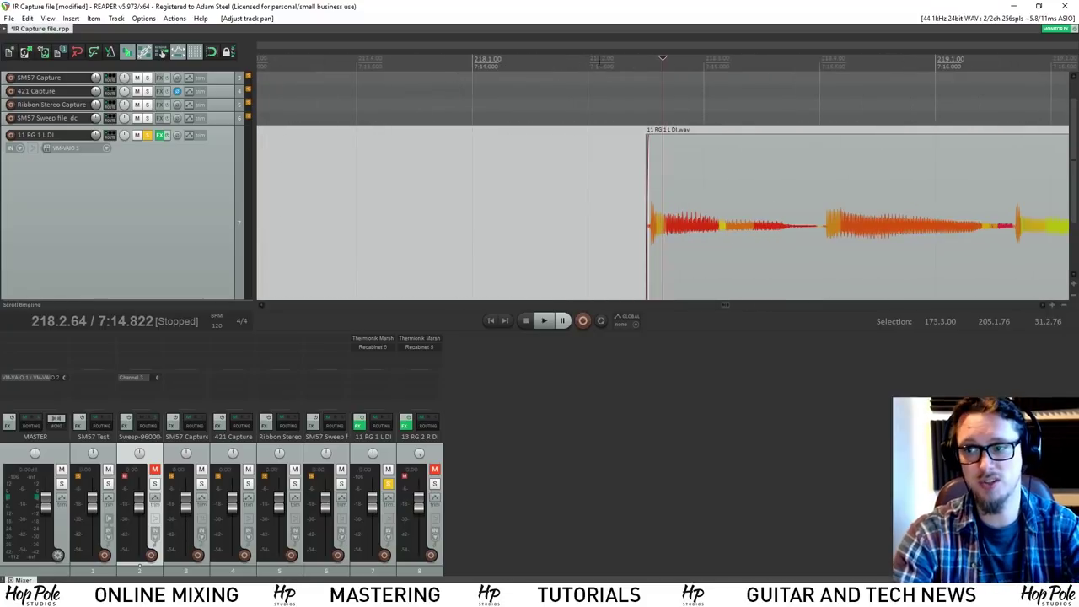
click(604, 65)
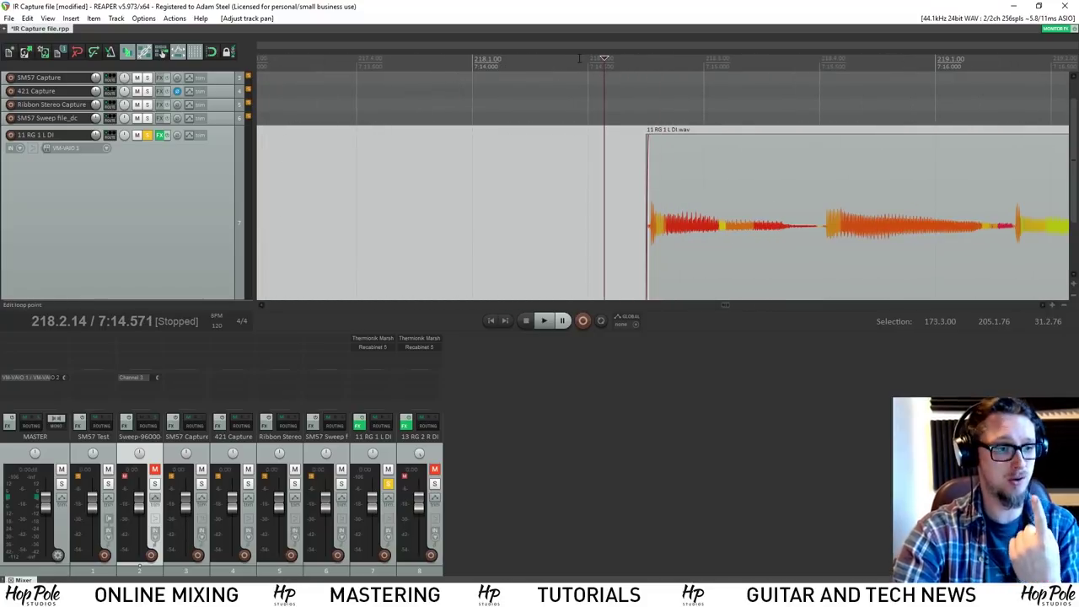
key(space)
scroll(532, 93, down, 4)
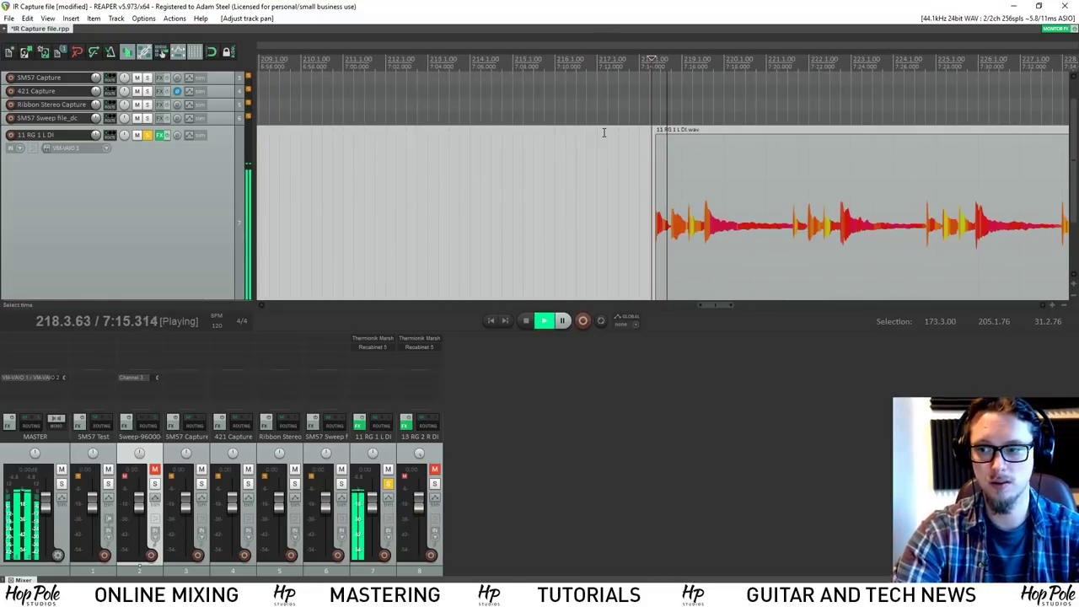
- Stop playback, look over Recabinet 5's cabinet and EQ settings, then delete it from the DI track
key(space)
click(375, 347)
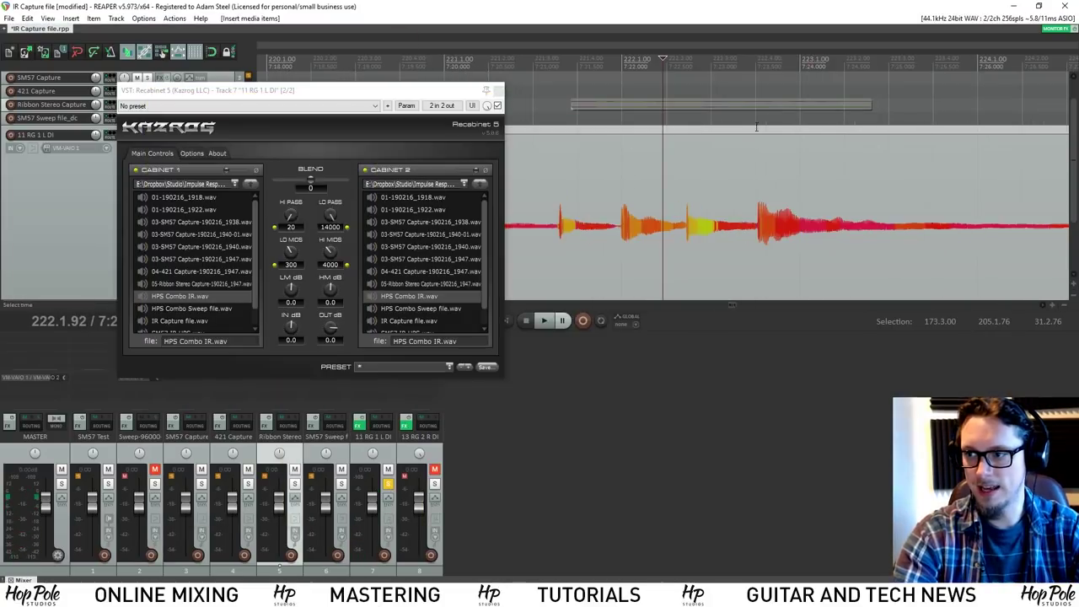
scroll(597, 99, up, 3)
scroll(666, 102, down, 5)
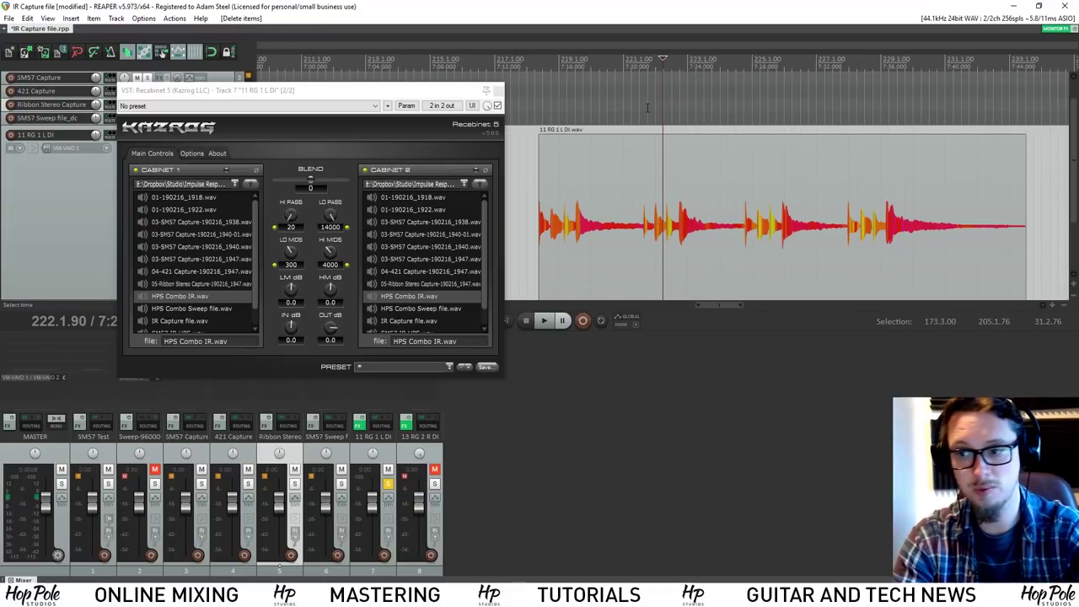
drag(299, 91, 499, 147)
click(368, 212)
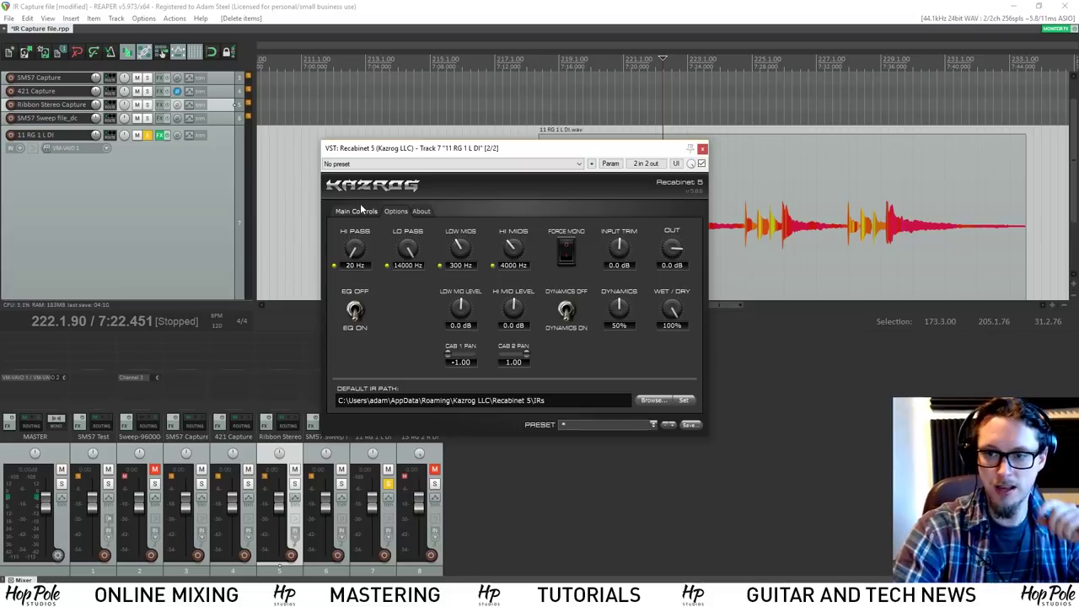
click(361, 211)
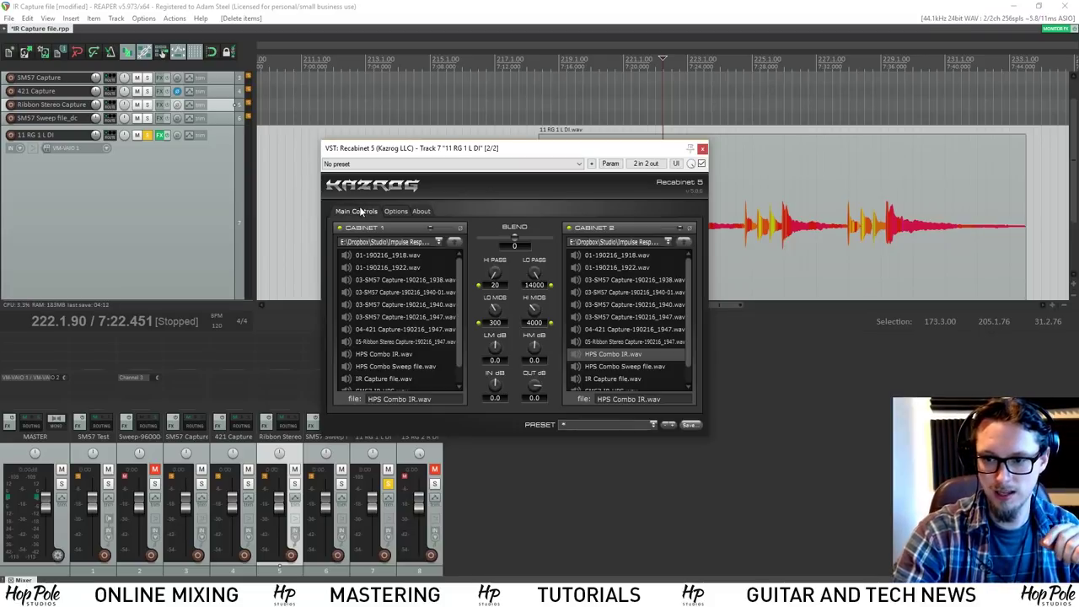
click(702, 148)
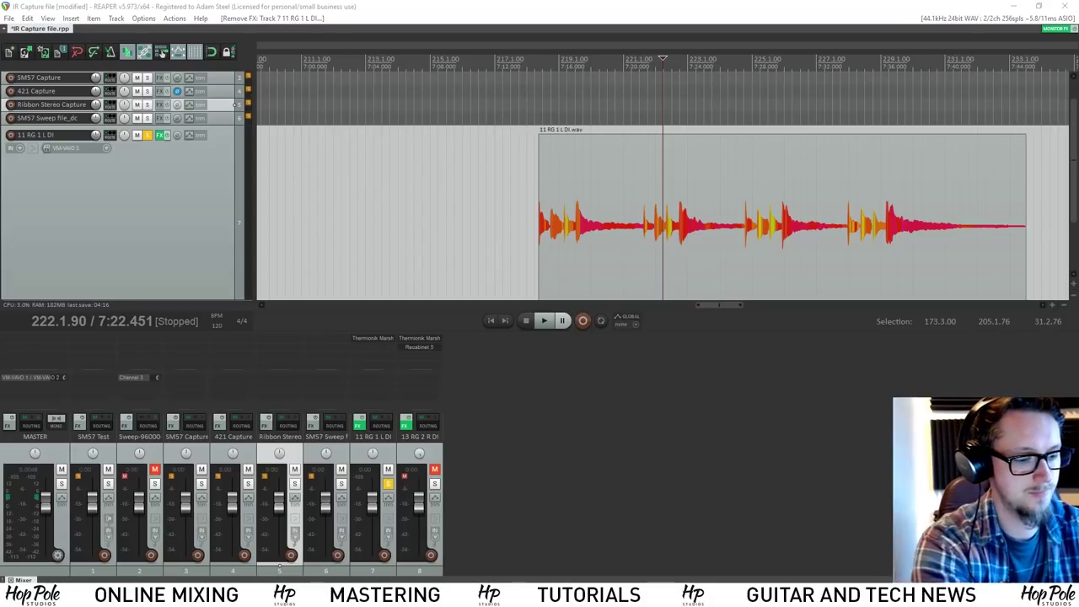
- Enable ReaVerb's zero-latency mode and turn its dry signal down to -inf
drag(154, 38, 595, 176)
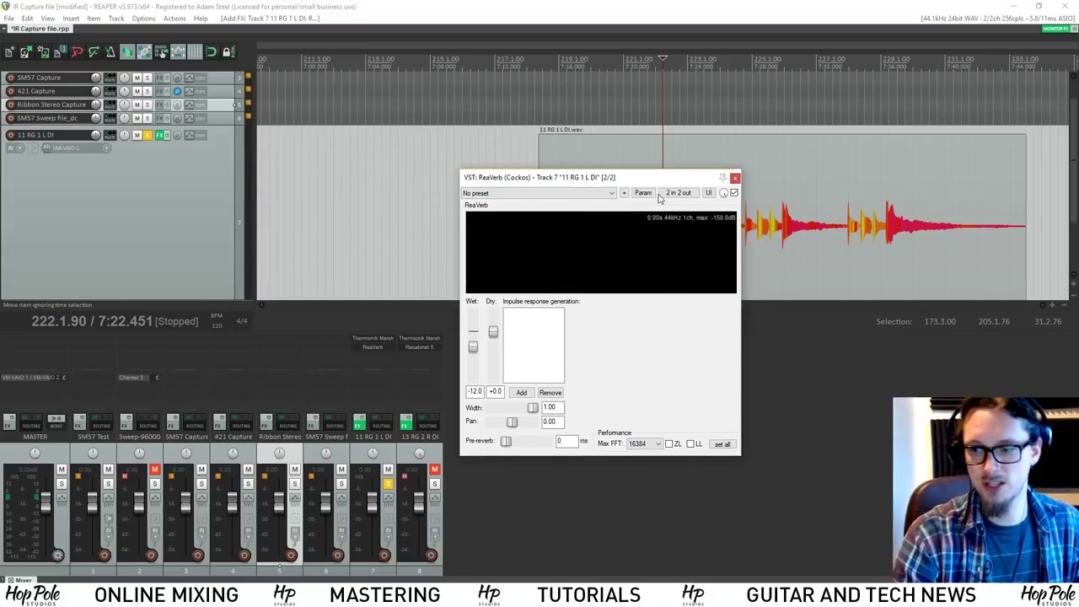
click(669, 445)
drag(495, 332, 503, 396)
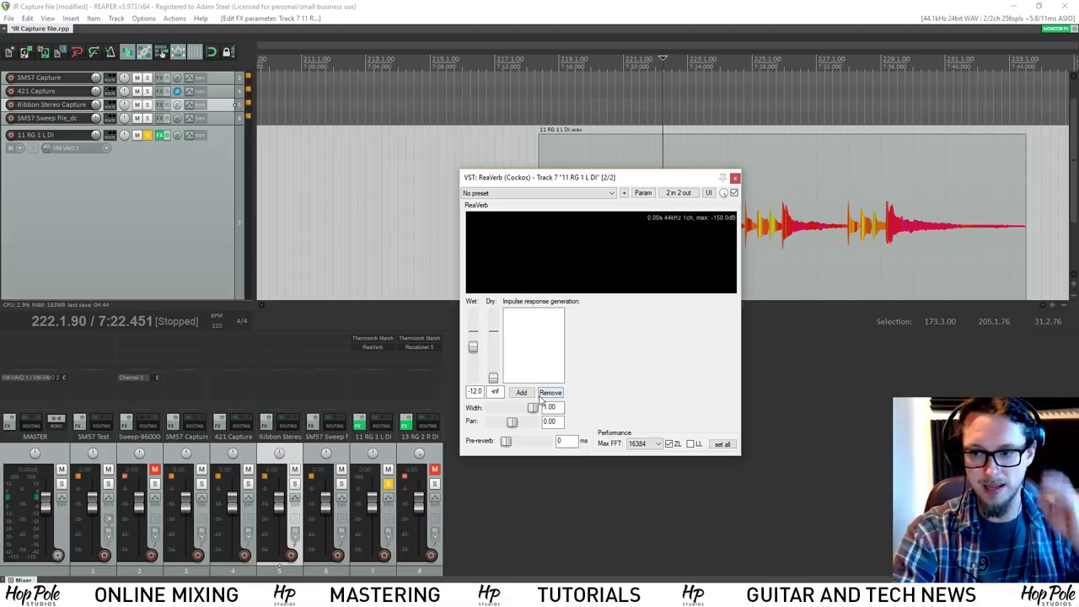
- Load HPS Combo IR.wav from Dropbox > Studio > Impulse Responses > IR Capture into ReaVerb
click(521, 392)
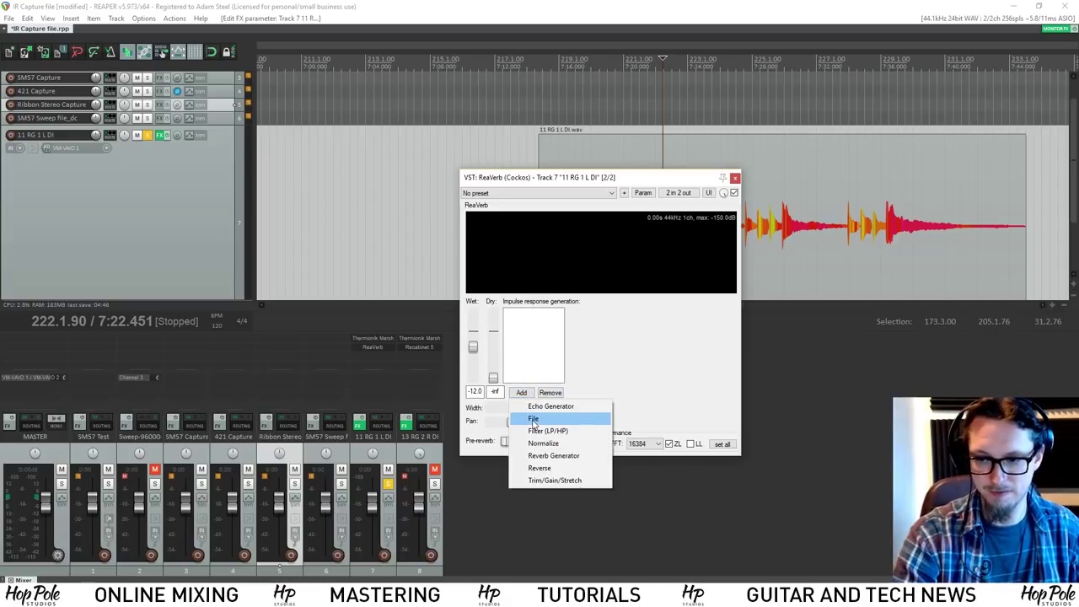
click(533, 420)
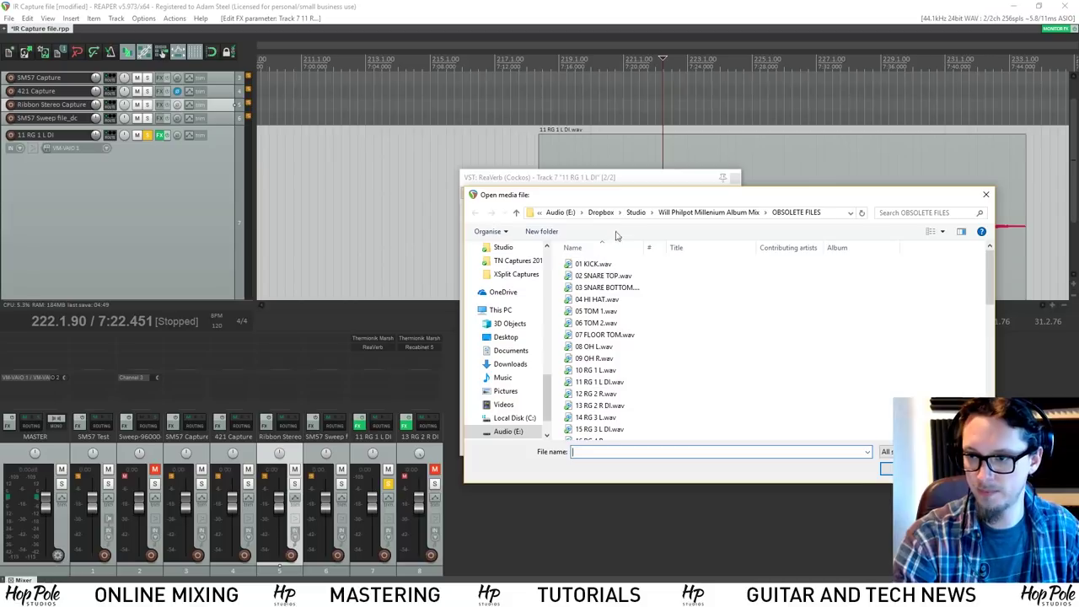
click(603, 216)
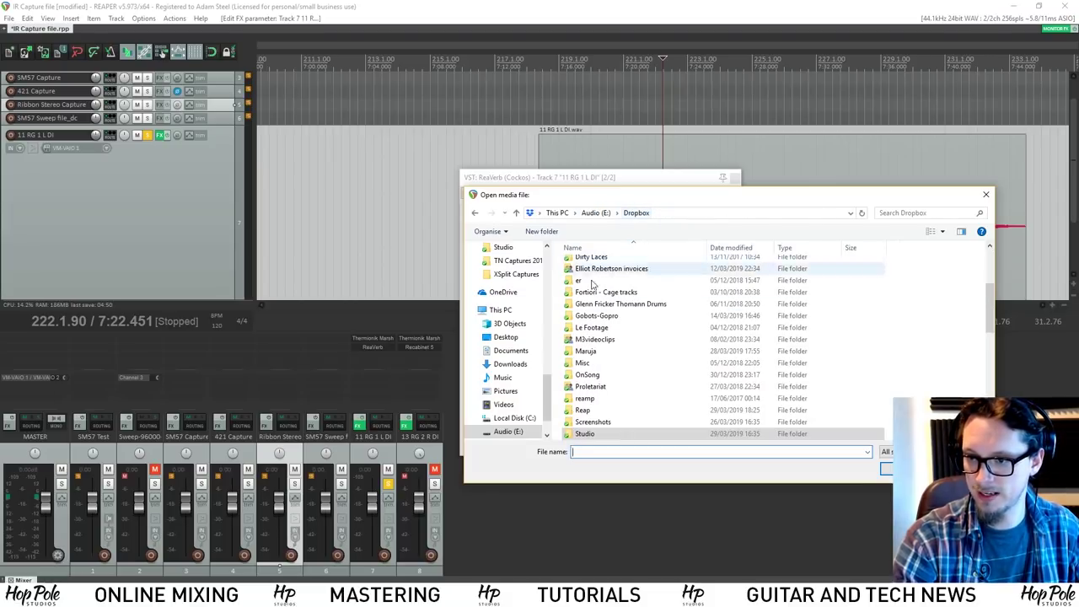
double_click(584, 432)
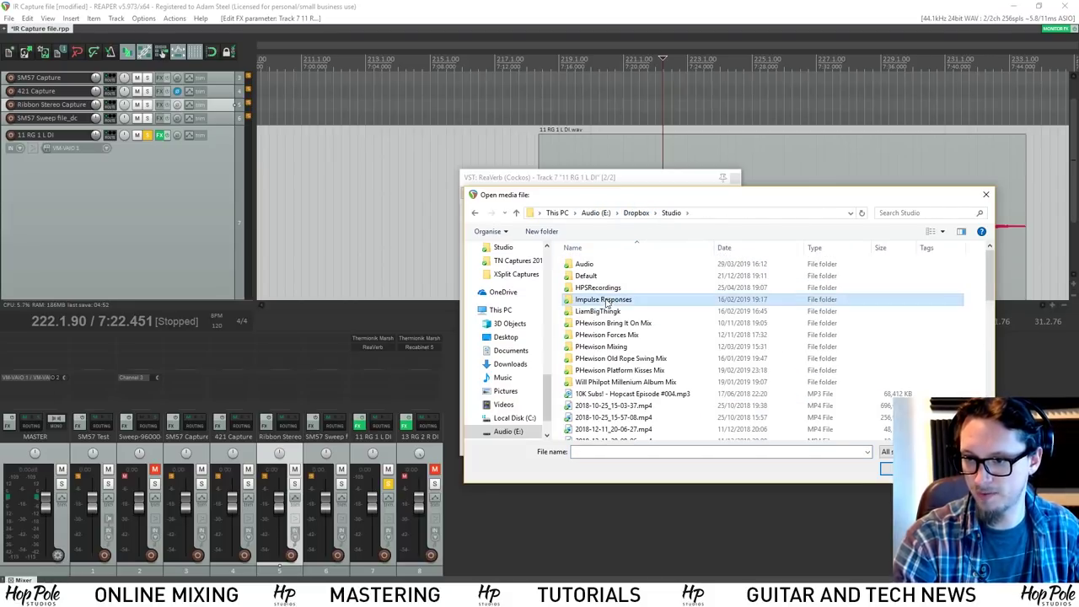
double_click(606, 300)
double_click(620, 268)
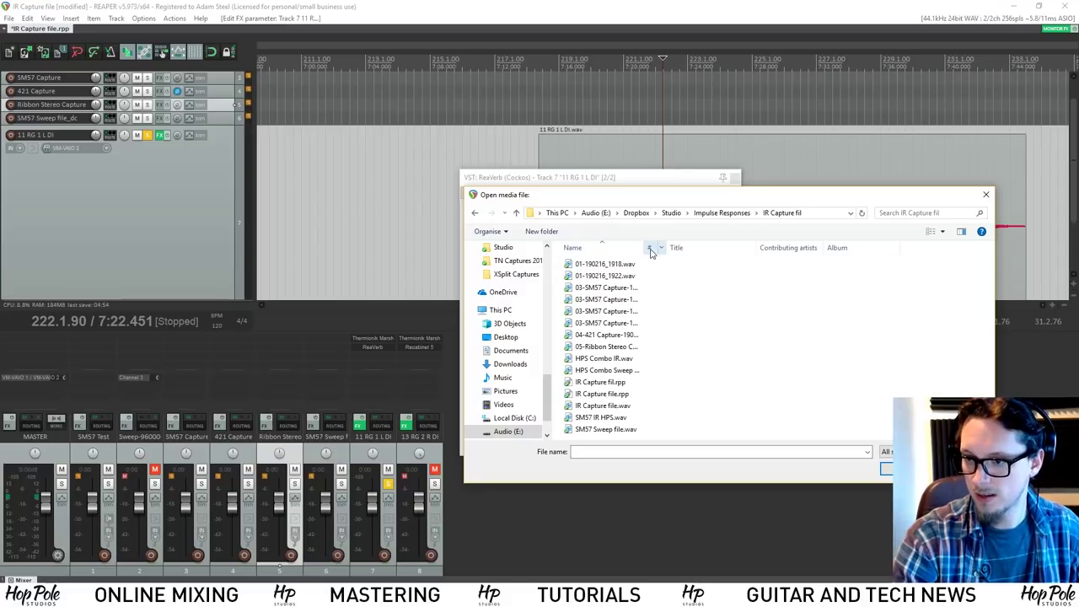
double_click(602, 359)
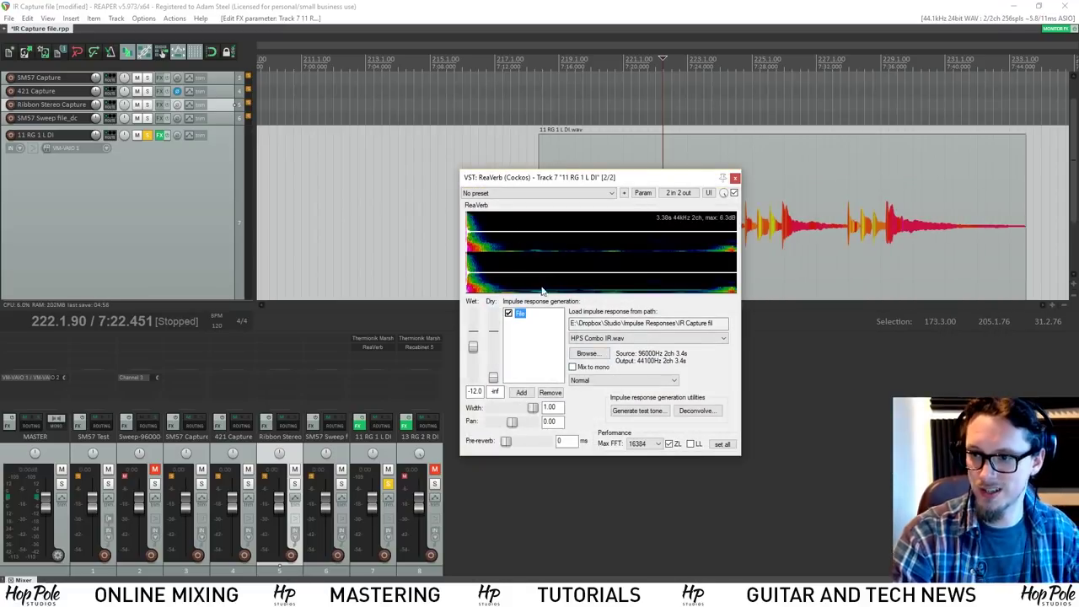
- Play the 11 RG 1 L DI guitar from near bar 218 through the HPS Combo IR, twice
click(534, 58)
key(space)
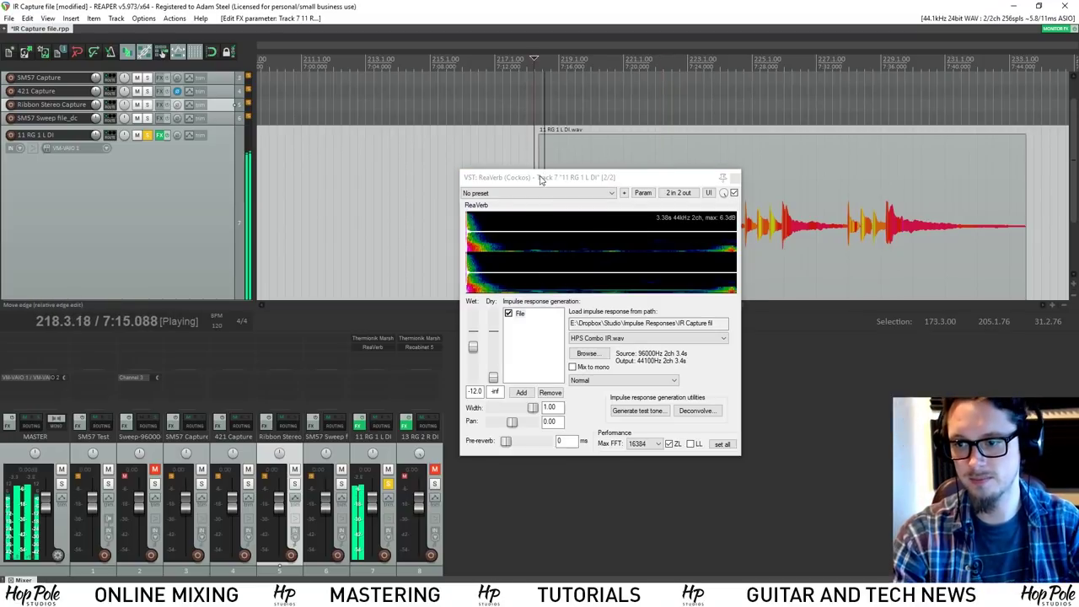
drag(535, 183, 544, 271)
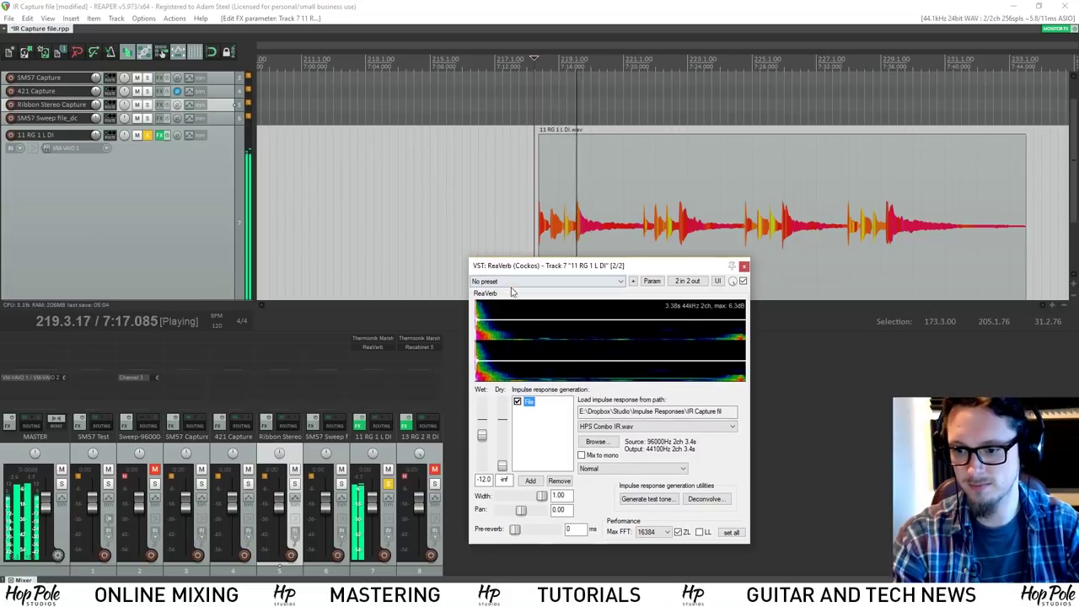
key(space)
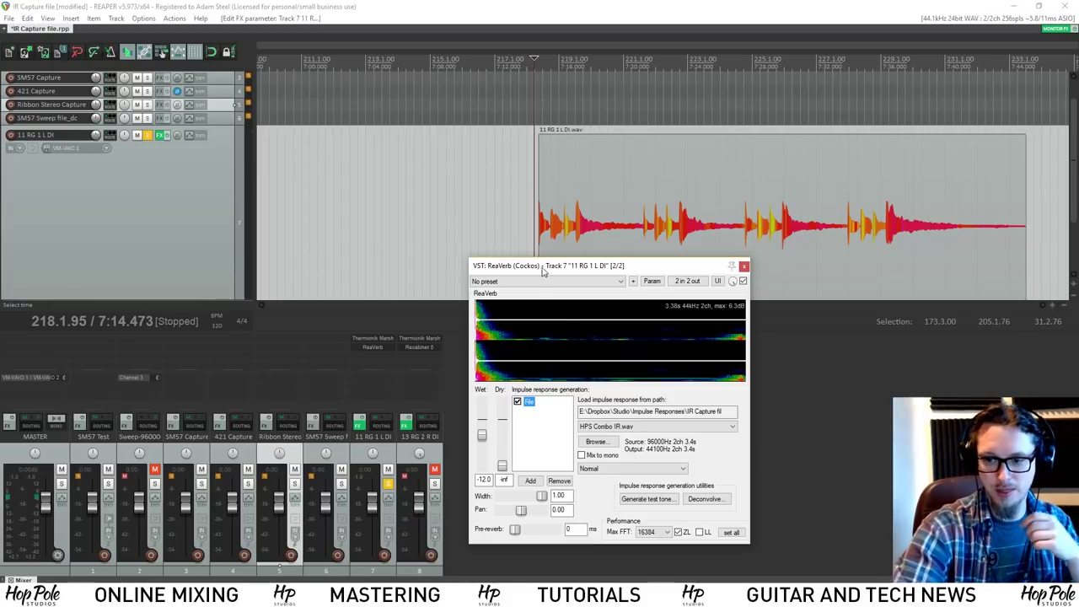
scroll(602, 174, down, 2)
scroll(628, 181, up, 2)
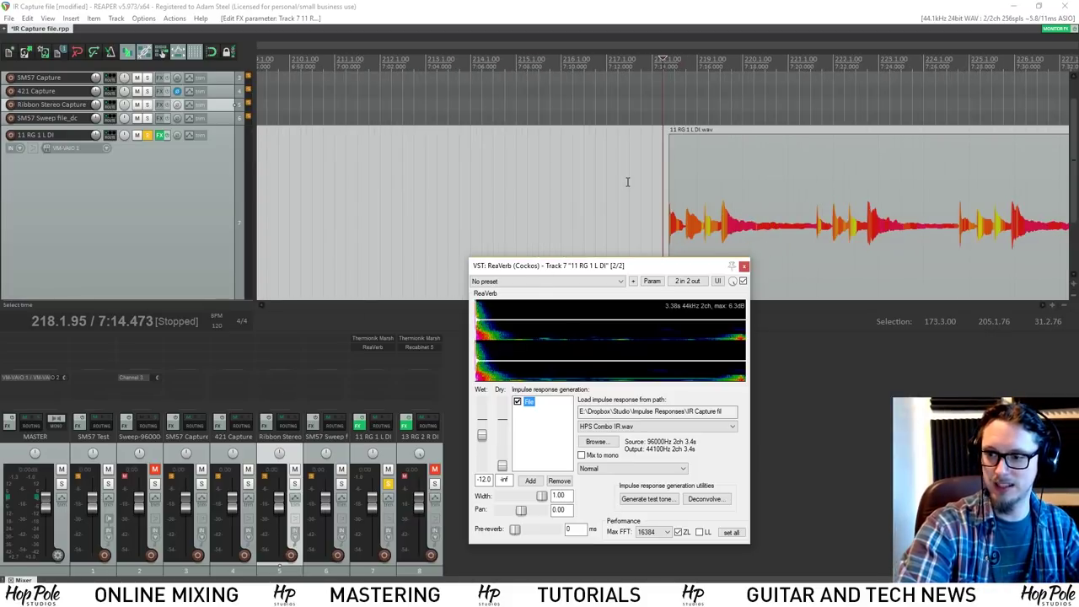
key(space)
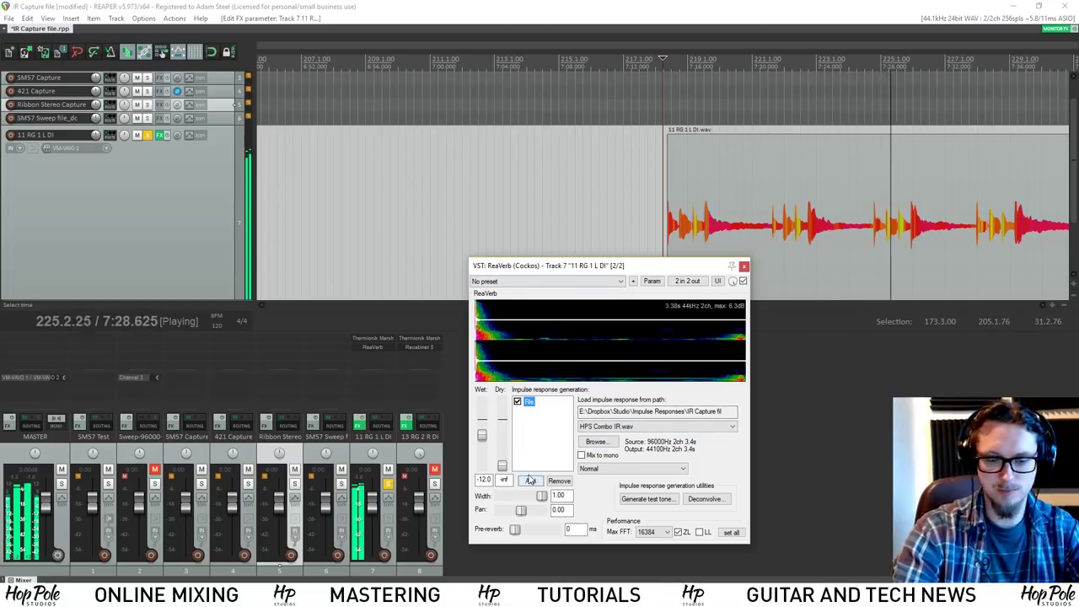
key(space)
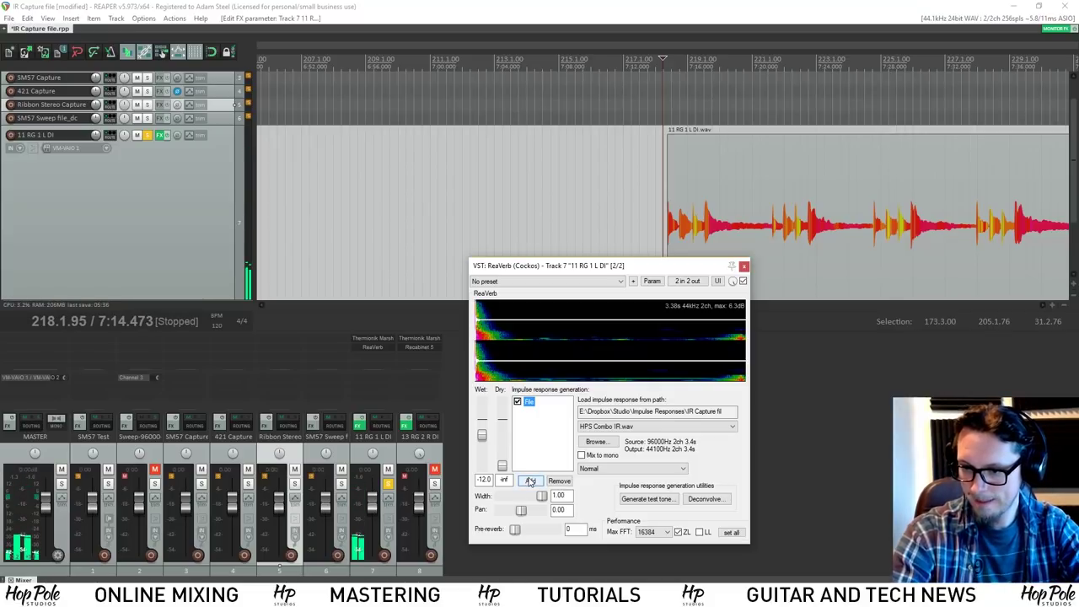
- Add a Trim/Gain/Stretch processor to ReaVerb's IR and set Max len to 950 ms
click(529, 480)
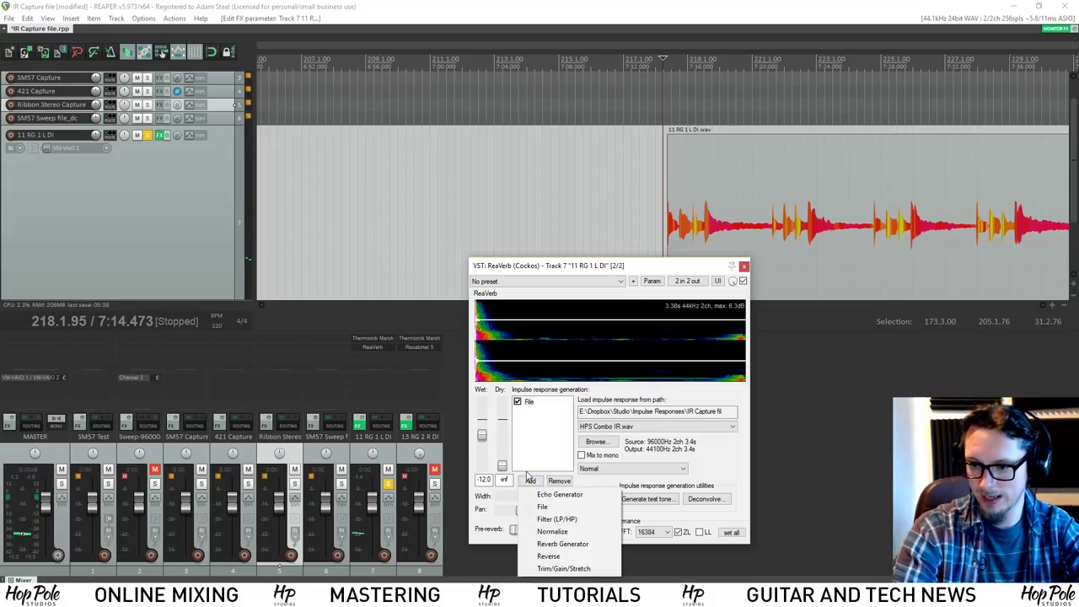
click(563, 569)
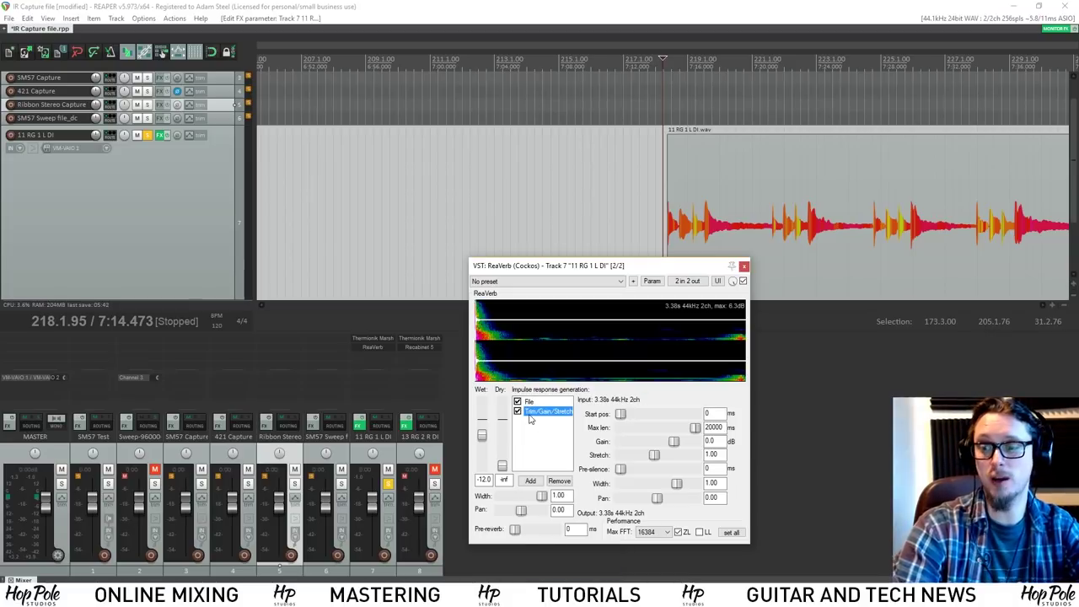
drag(695, 428, 647, 429)
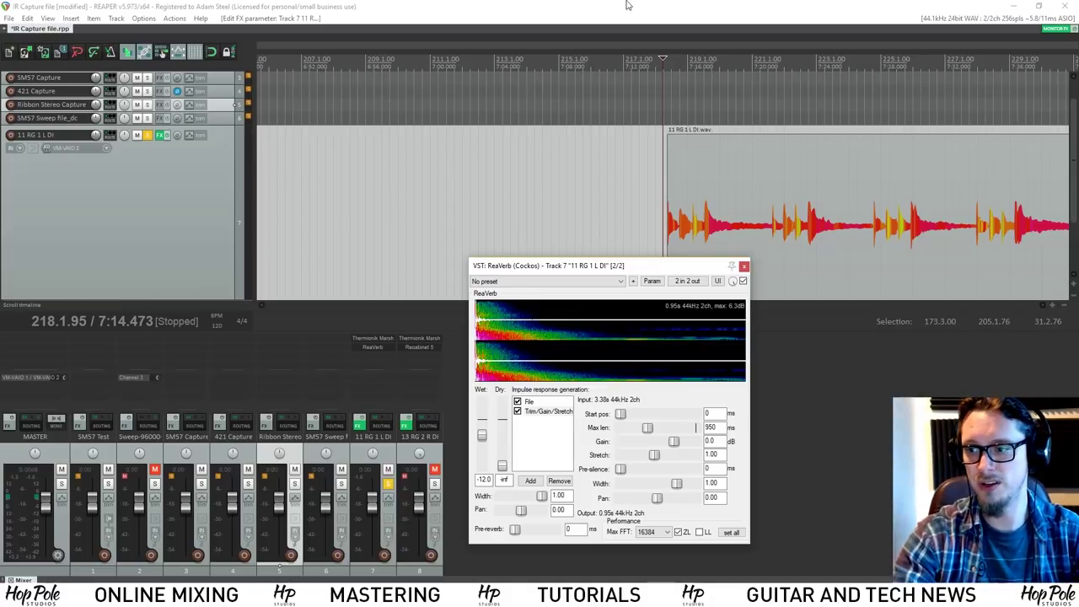
- Play the guitar back through the trimmed IR, then stop
key(space)
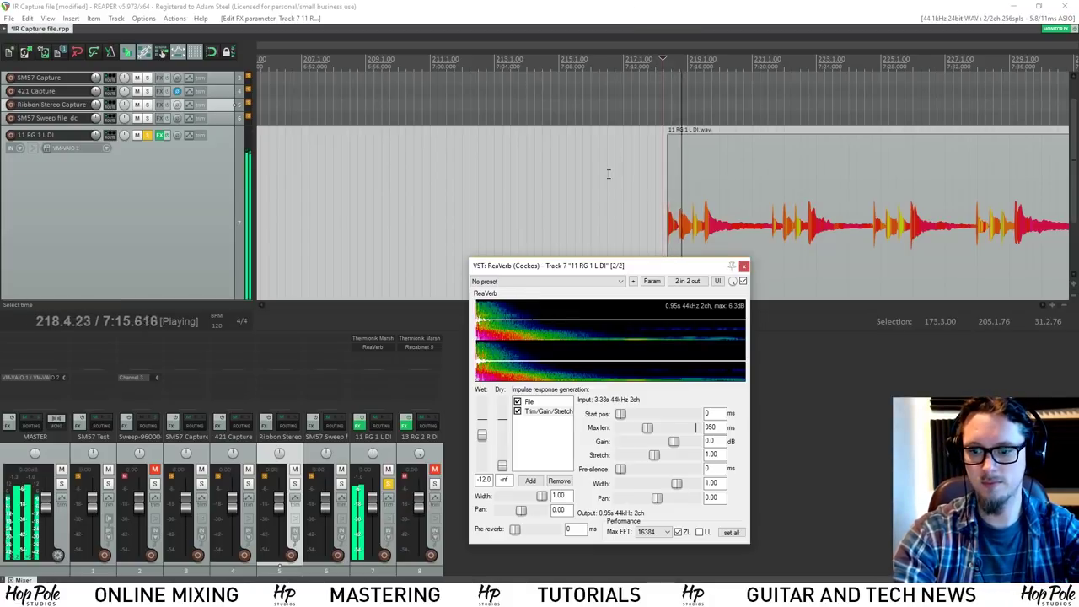
scroll(599, 189, down, 2)
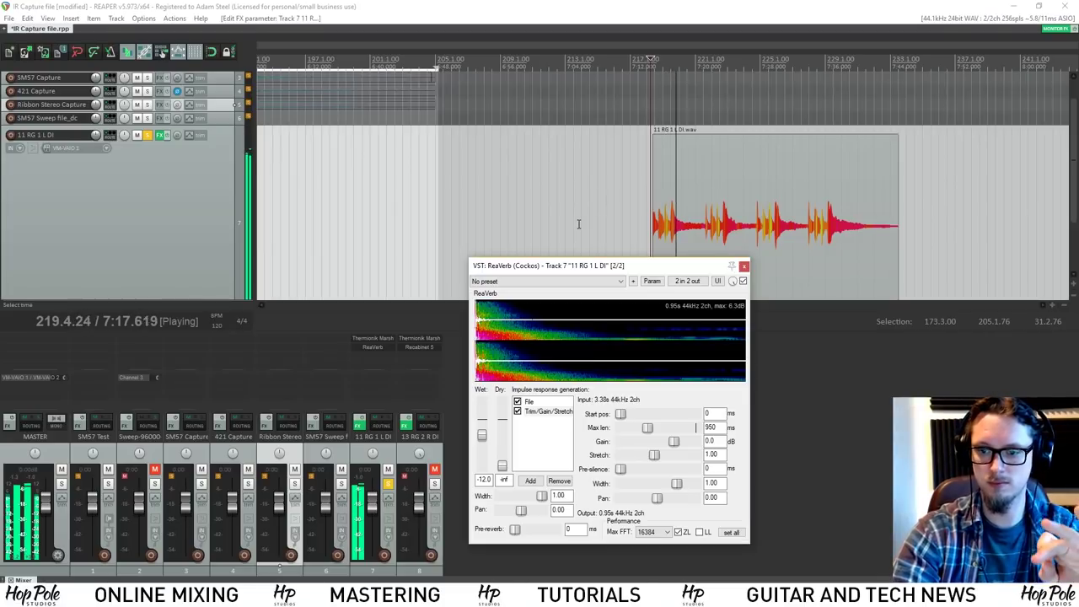
scroll(597, 198, up, 3)
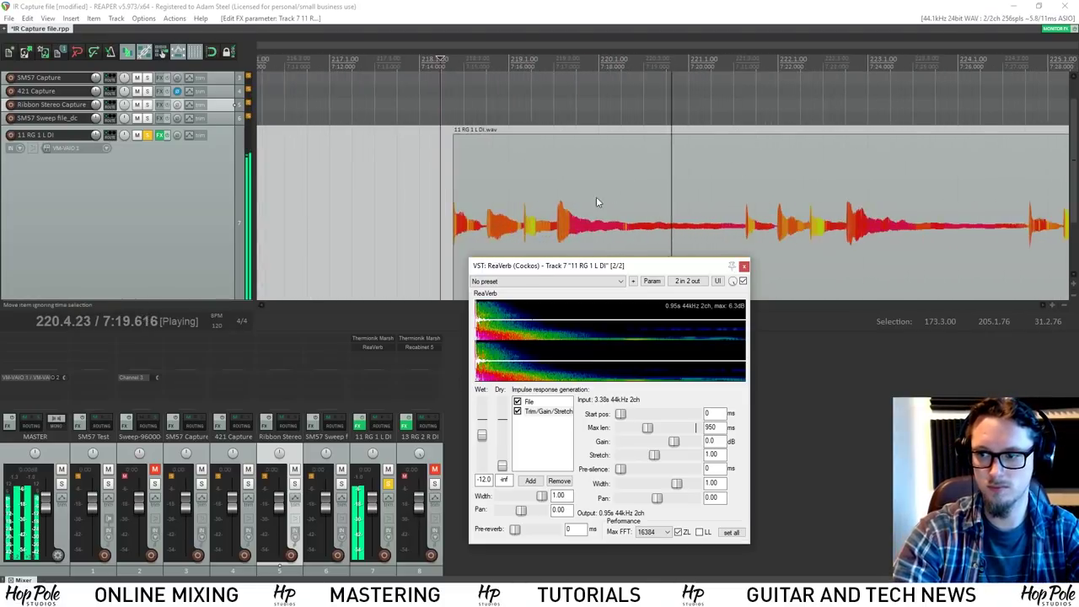
scroll(520, 211, down, 2)
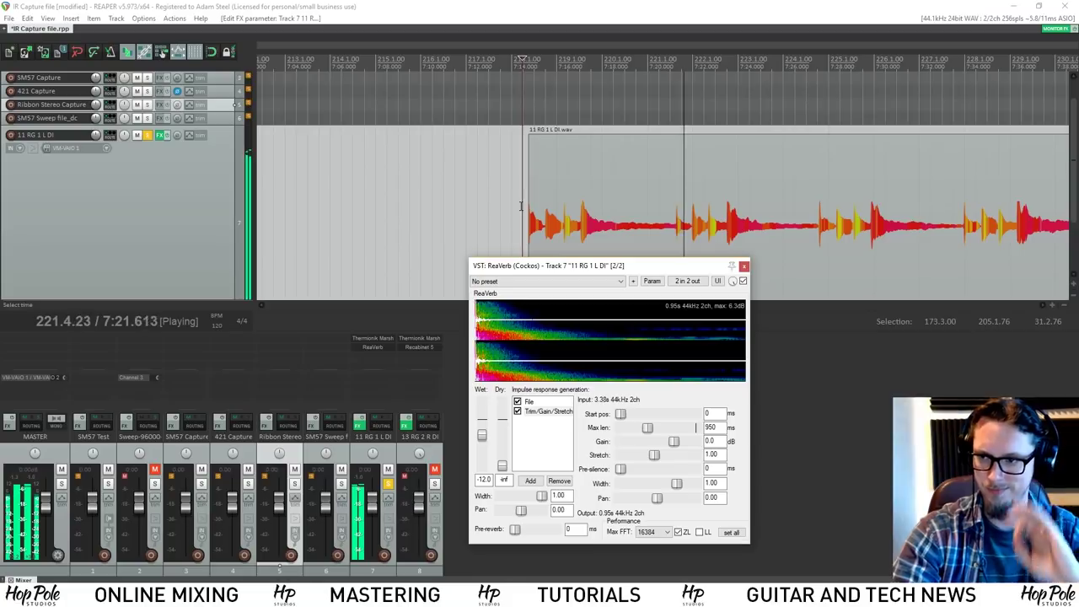
key(space)
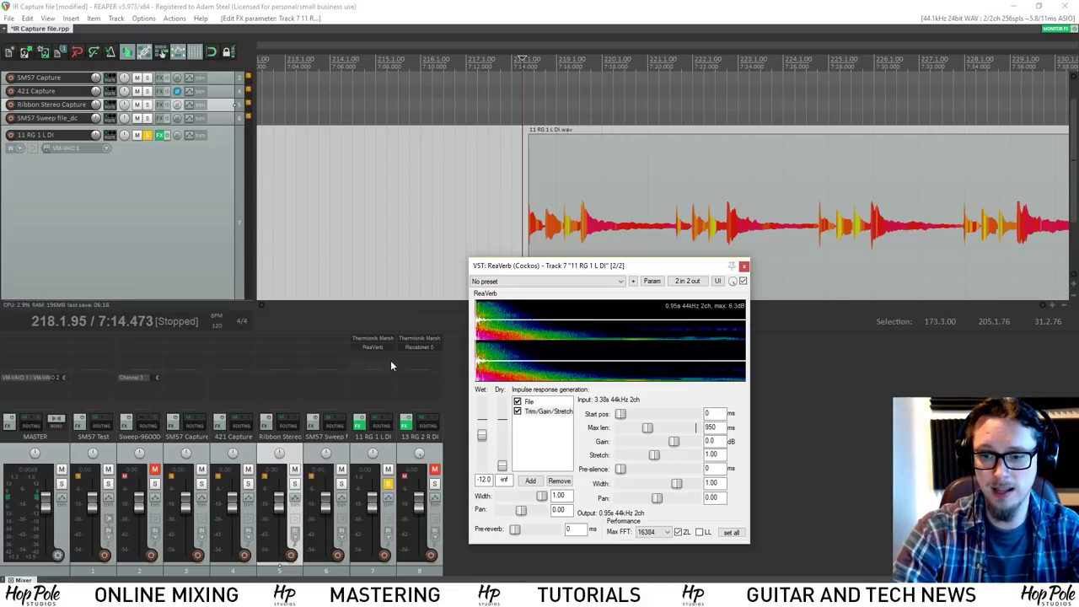
- Copy ReaVerb onto 13 RG 2 R DI in place of Recabinet 5, then solo and unmute it
mouse_move(419, 347)
mouse_down()
mouse_move(389, 354)
mouse_move(420, 349)
mouse_up()
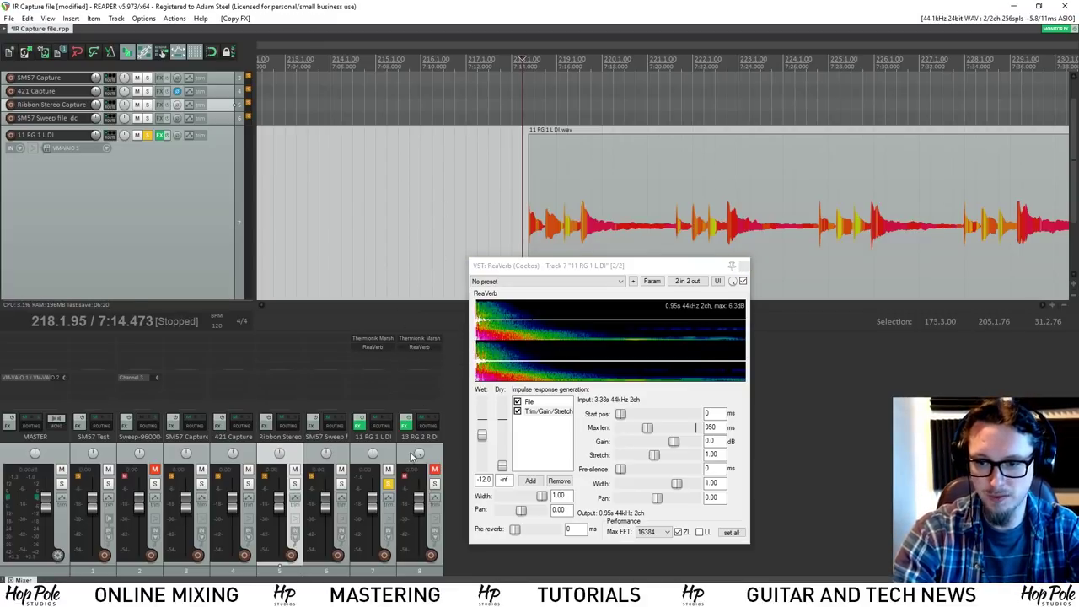
click(436, 484)
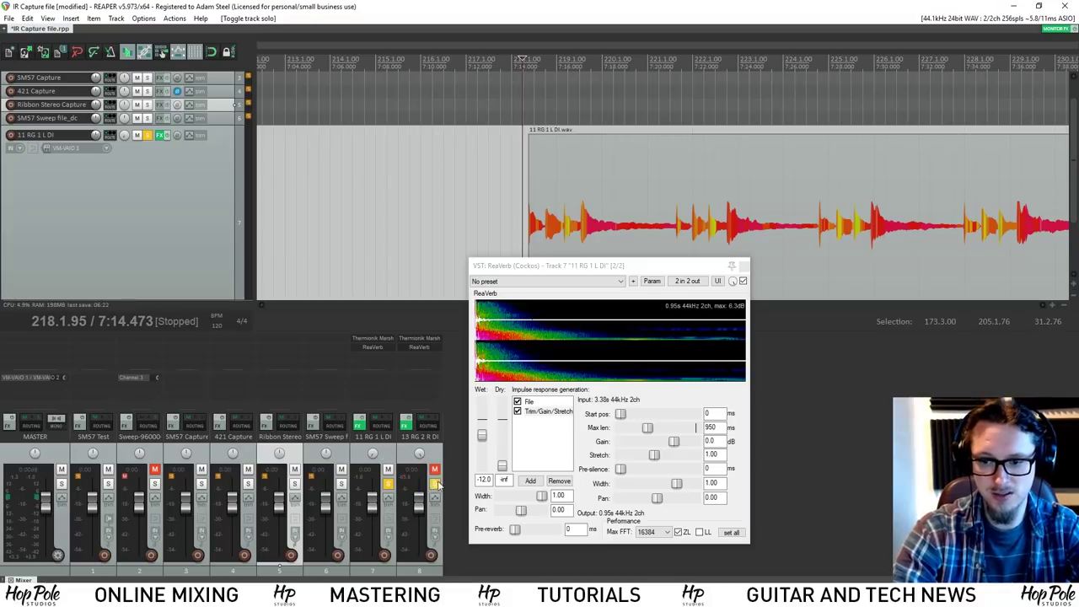
click(435, 469)
- Play both guitar DI tracks through the ReaVerb cab, then stop
key(space)
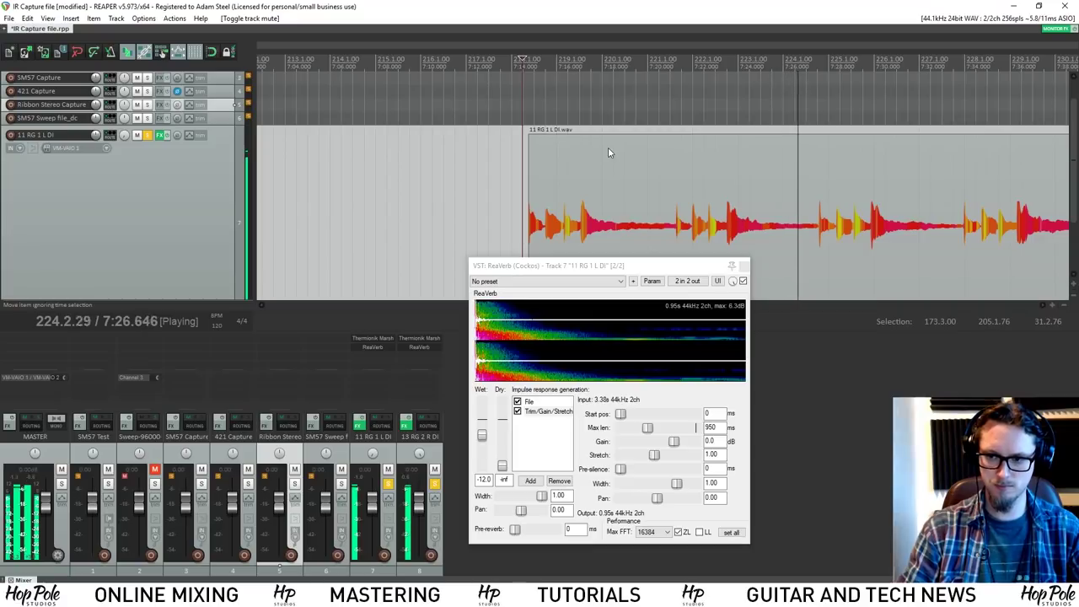
scroll(657, 235, down, 3)
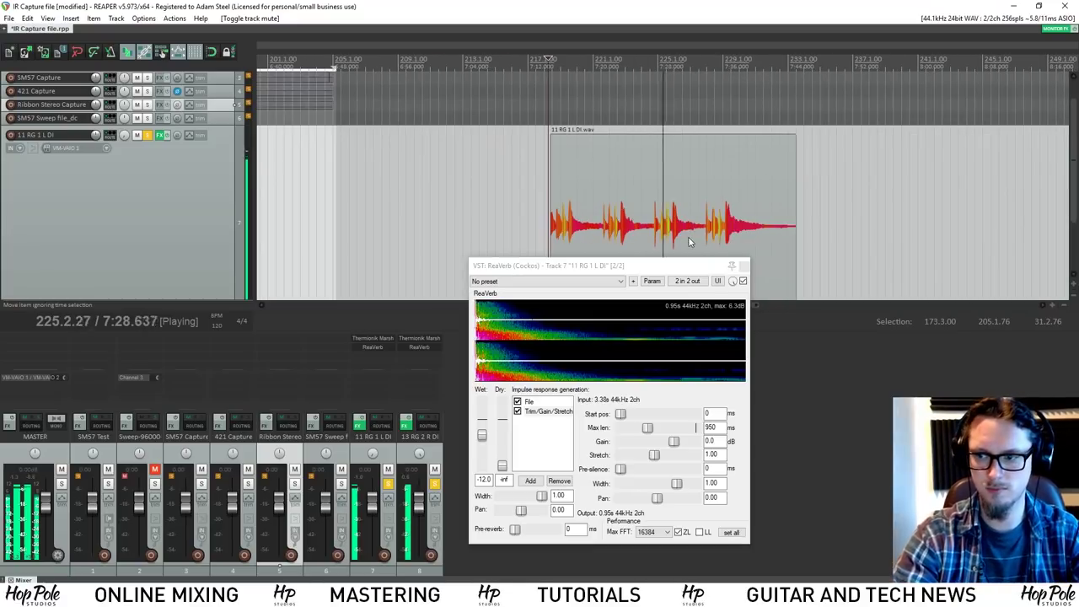
drag(691, 282, 701, 307)
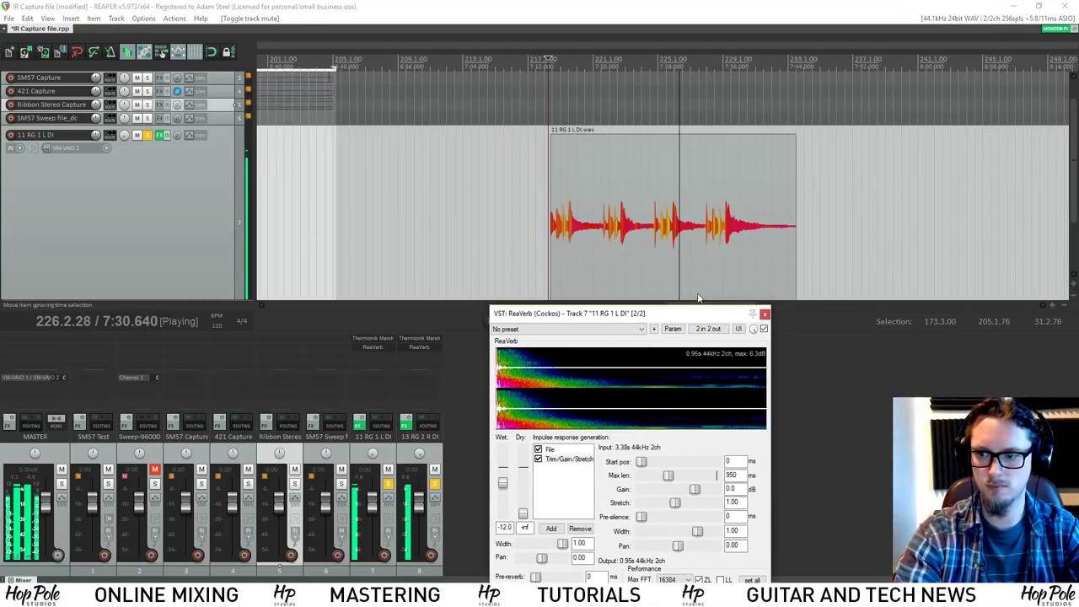
scroll(565, 192, up, 3)
scroll(542, 180, down, 2)
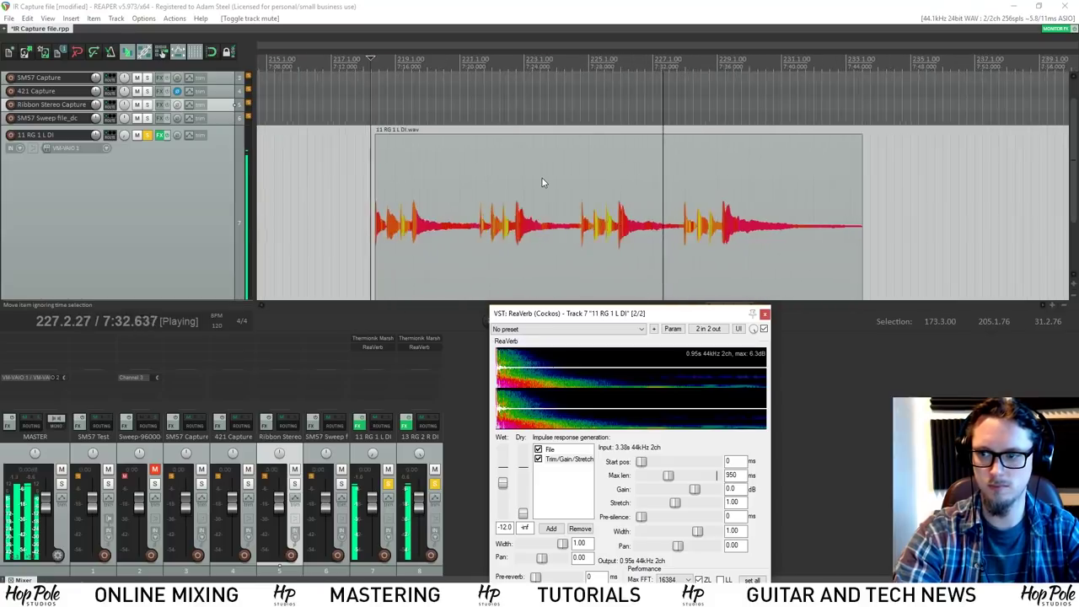
key(space)
scroll(543, 177, down, 2)
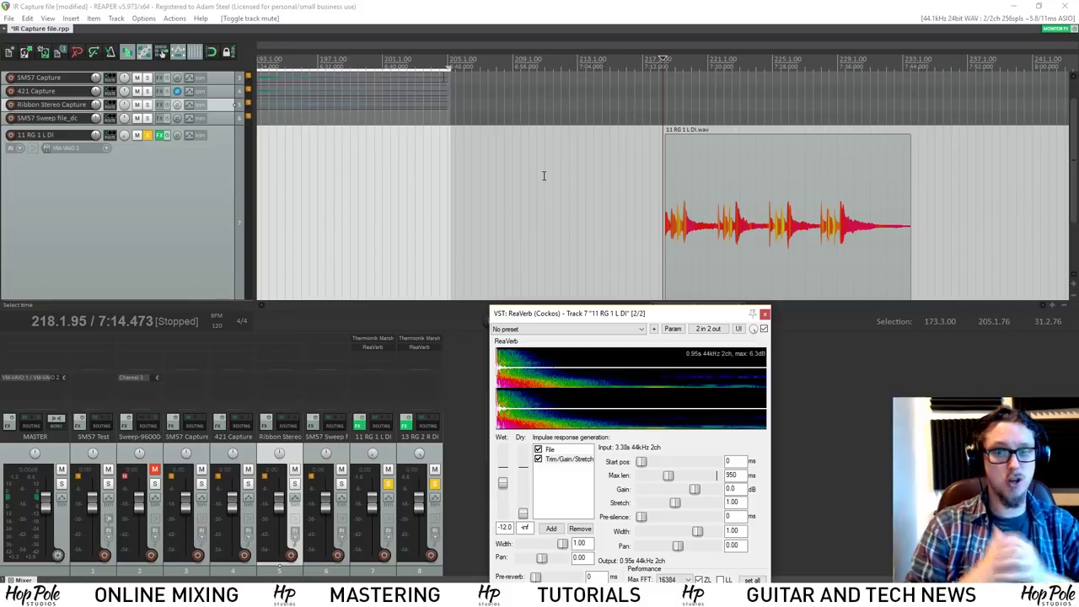
- Close the audio device so the guitar items show as offline
key(alt+Tab)
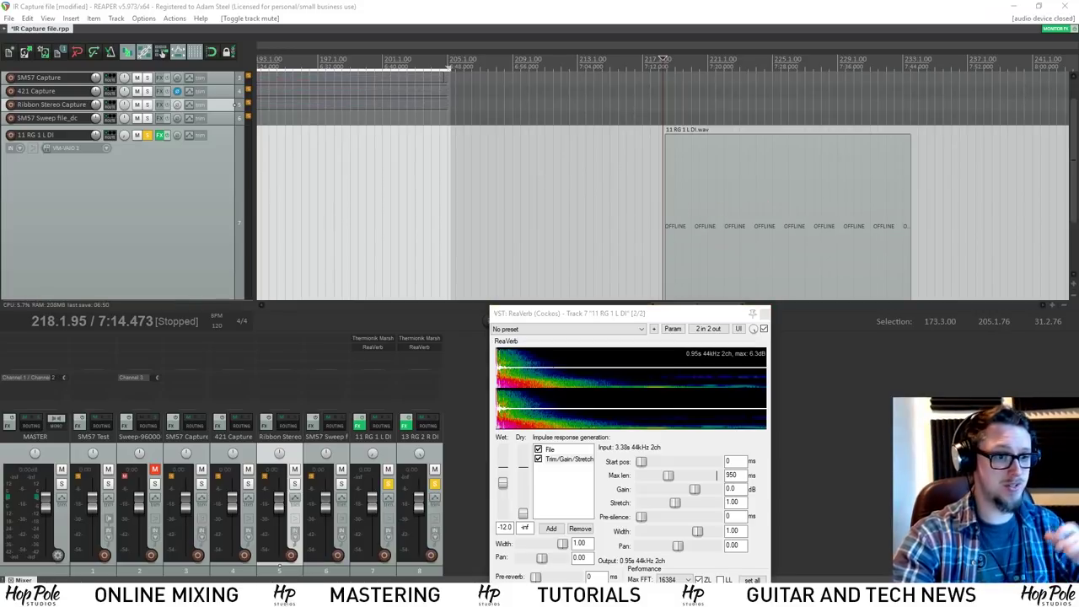